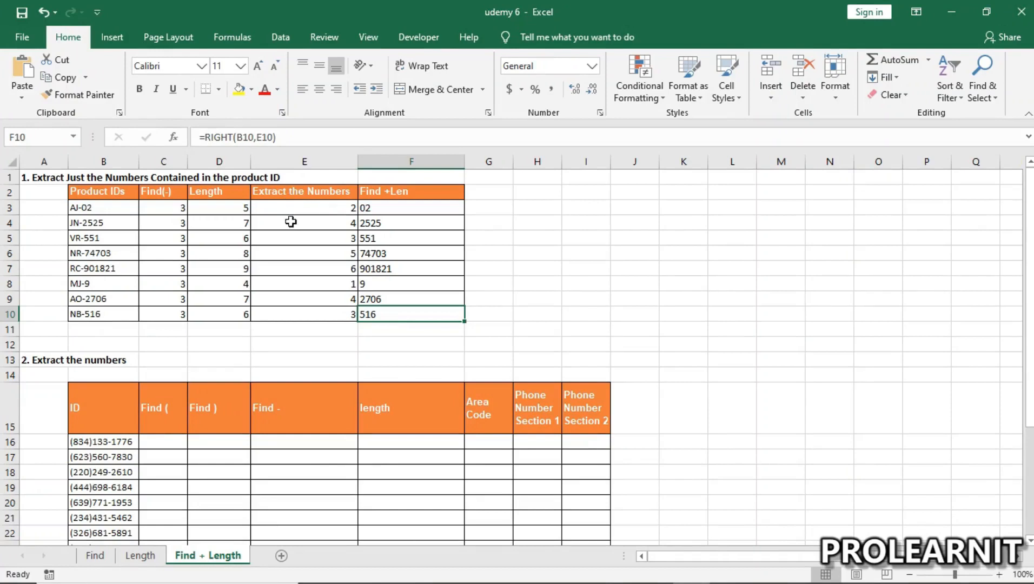
- Examine the "Extract the numbers" table below the product ID table, including its ID list in B16:B31
scroll(259, 202, down, 4)
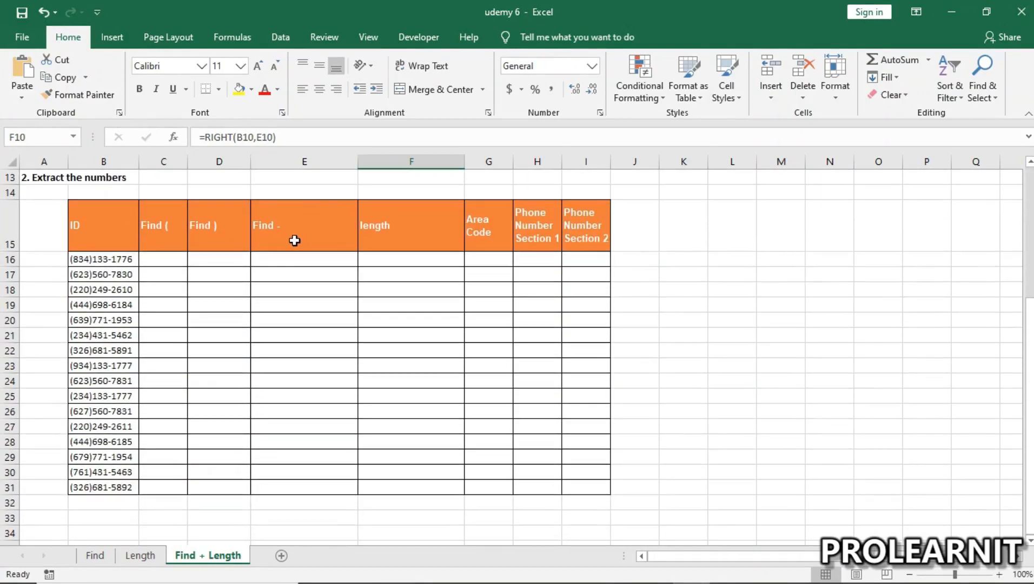
click(115, 290)
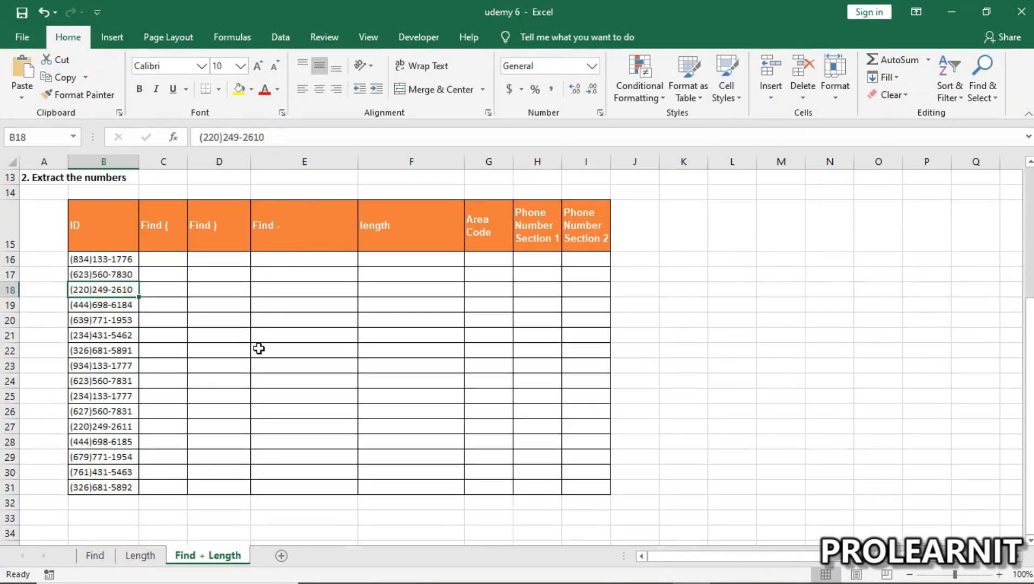
scroll(280, 308, up, 4)
scroll(289, 294, down, 2)
scroll(288, 294, up, 2)
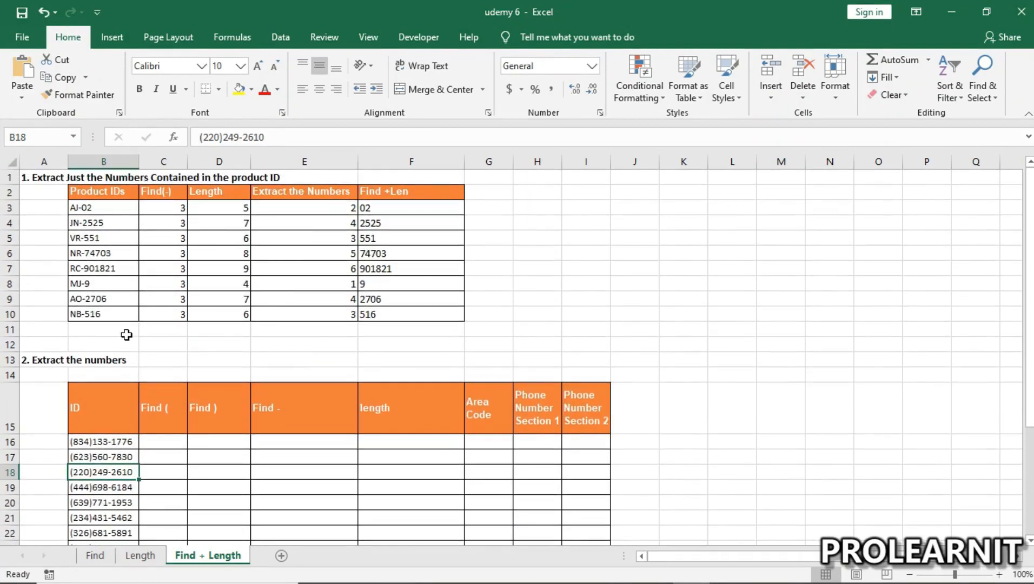
scroll(152, 300, down, 2)
scroll(170, 342, down, 2)
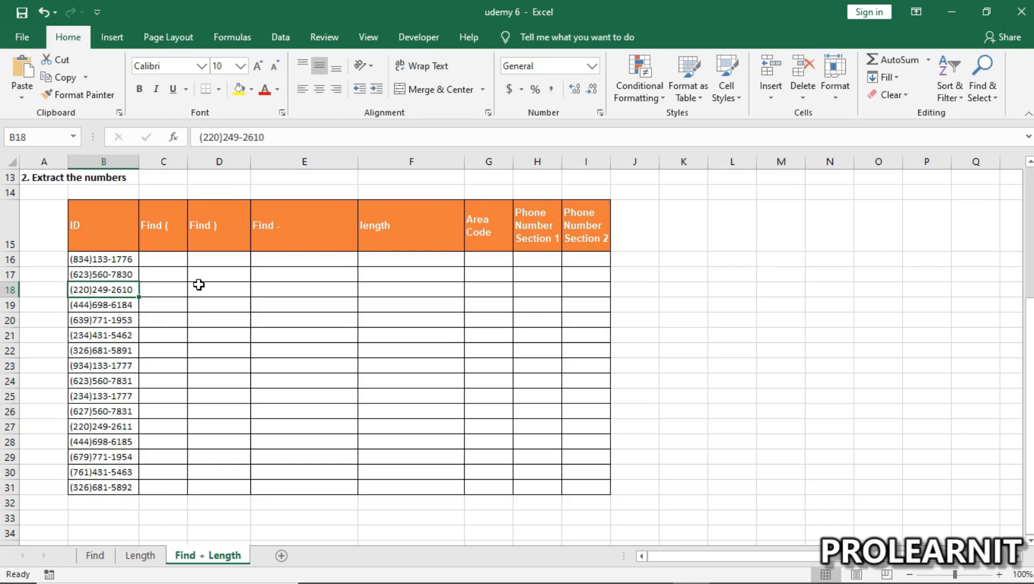
drag(105, 260, 101, 487)
drag(101, 261, 91, 490)
click(85, 259)
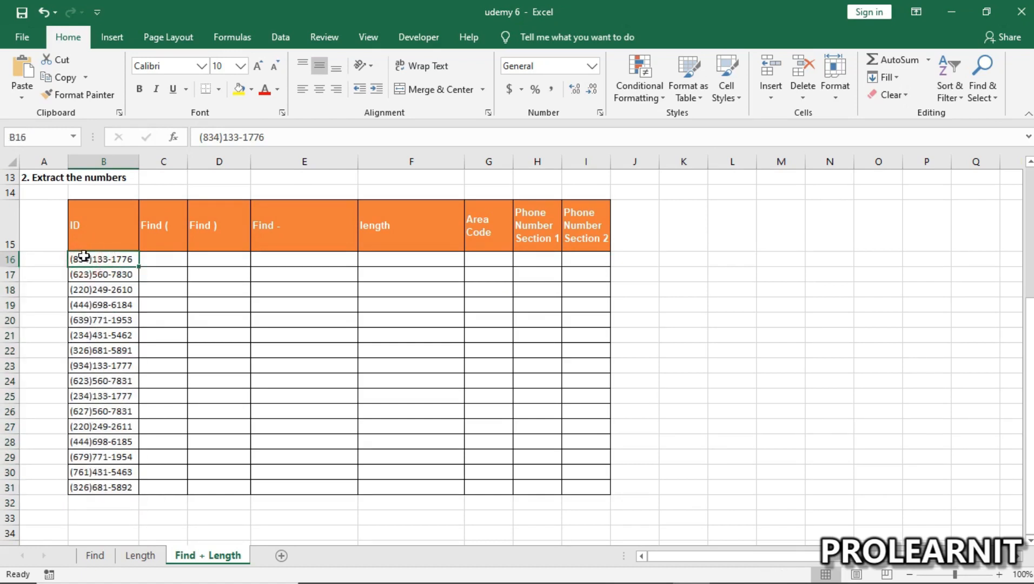
- Examine how the IDs in column B are built, starting with the area code digits inside the parentheses in B16
double_click(82, 259)
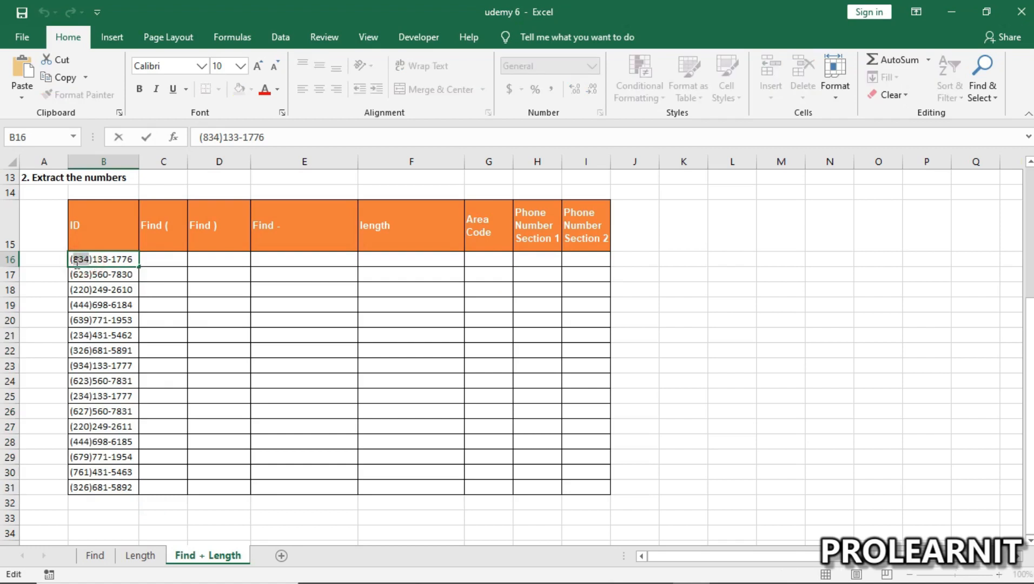
drag(78, 263, 90, 263)
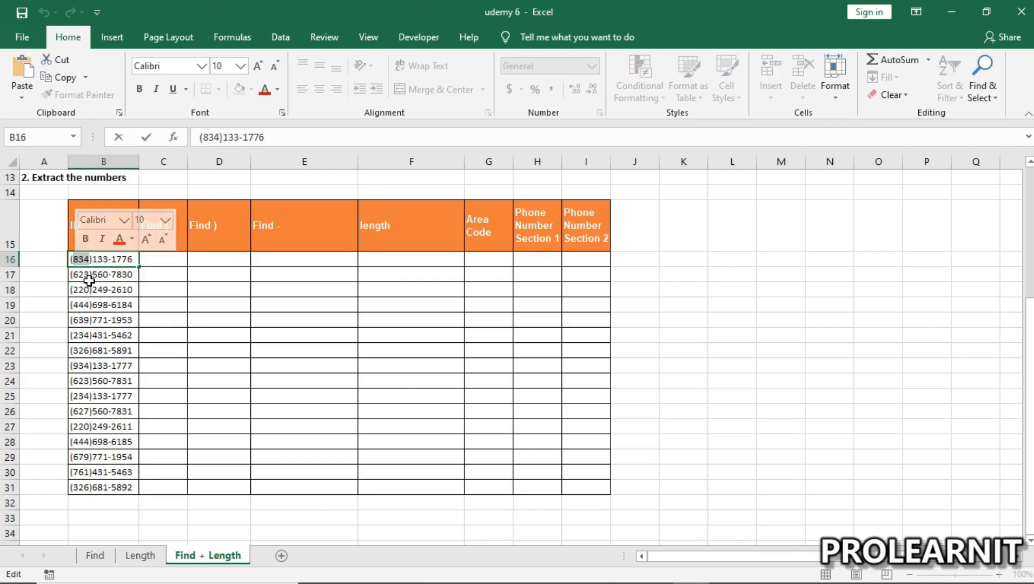
click(89, 276)
double_click(92, 275)
click(90, 275)
click(92, 293)
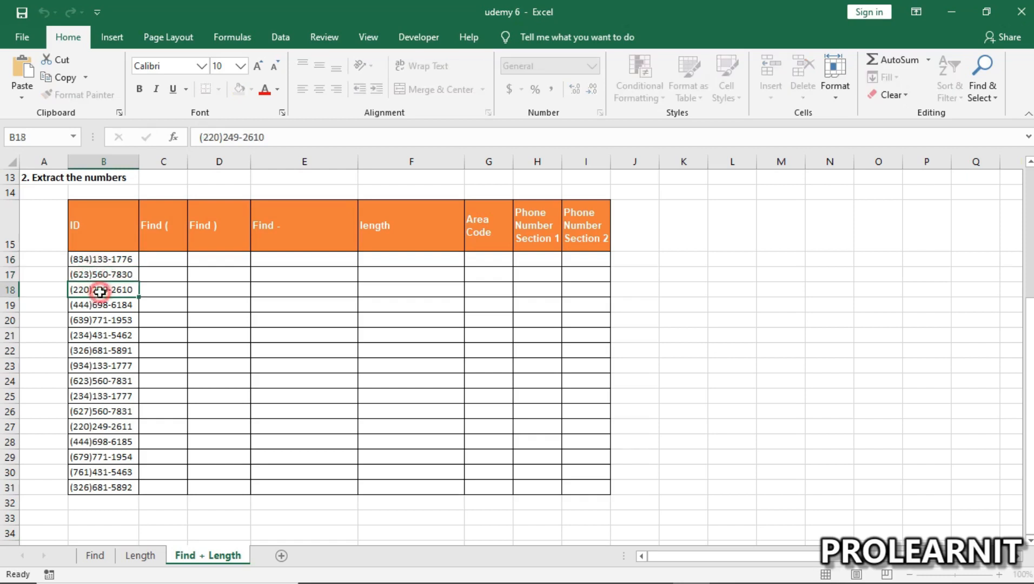
click(89, 308)
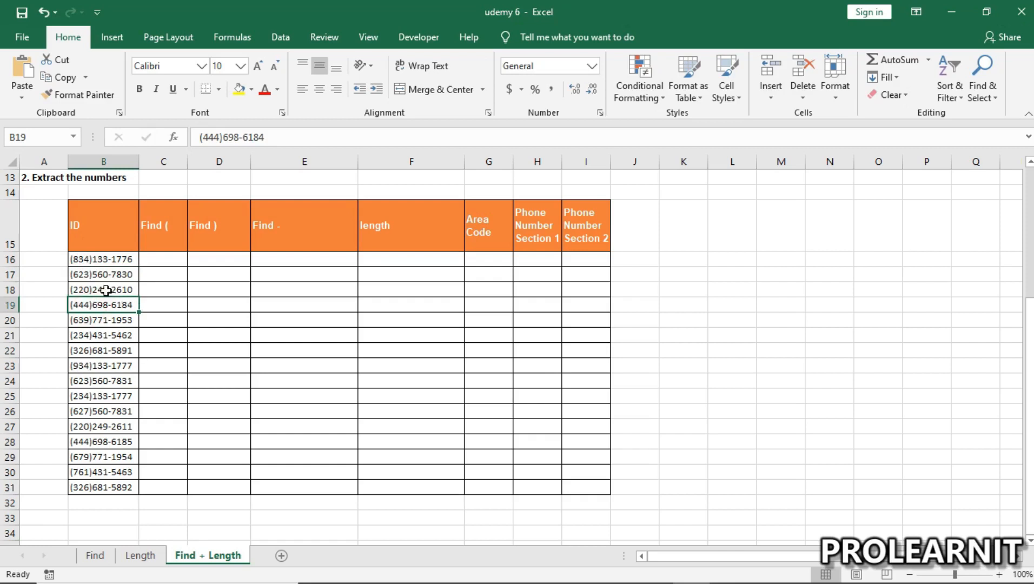
drag(90, 262, 96, 368)
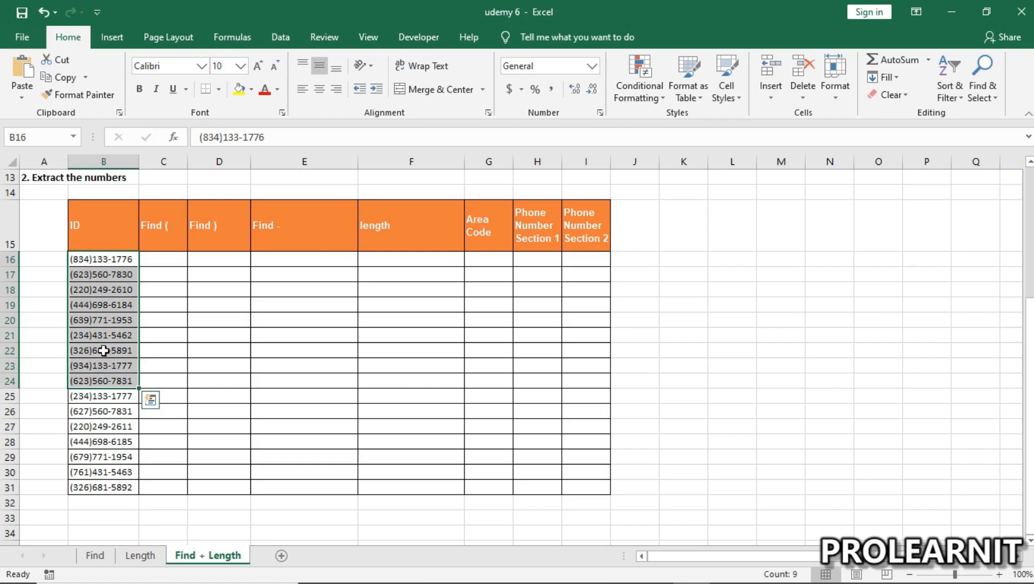
click(99, 335)
click(109, 255)
drag(106, 257, 113, 481)
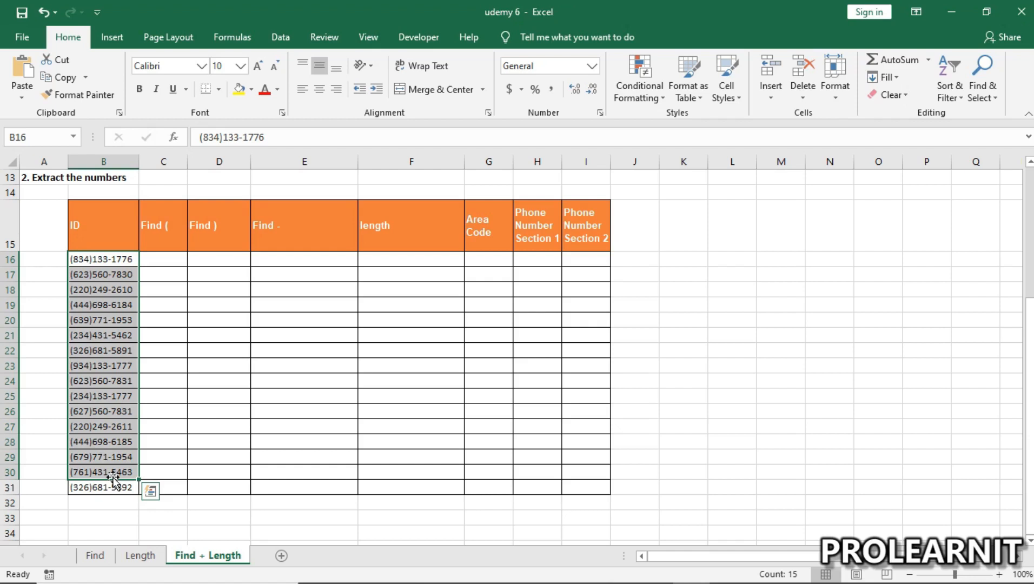
click(166, 306)
drag(97, 259, 102, 477)
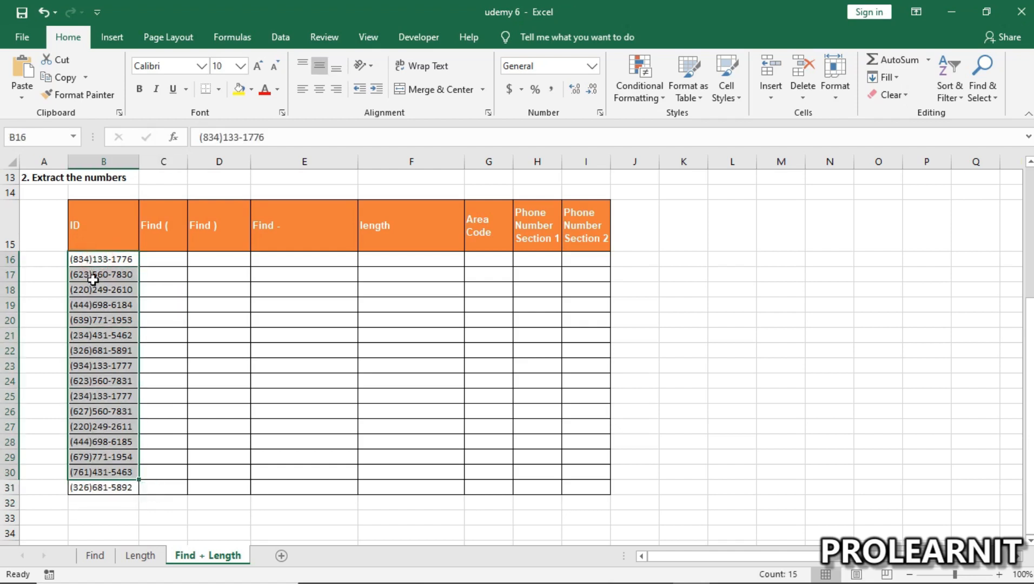
click(97, 260)
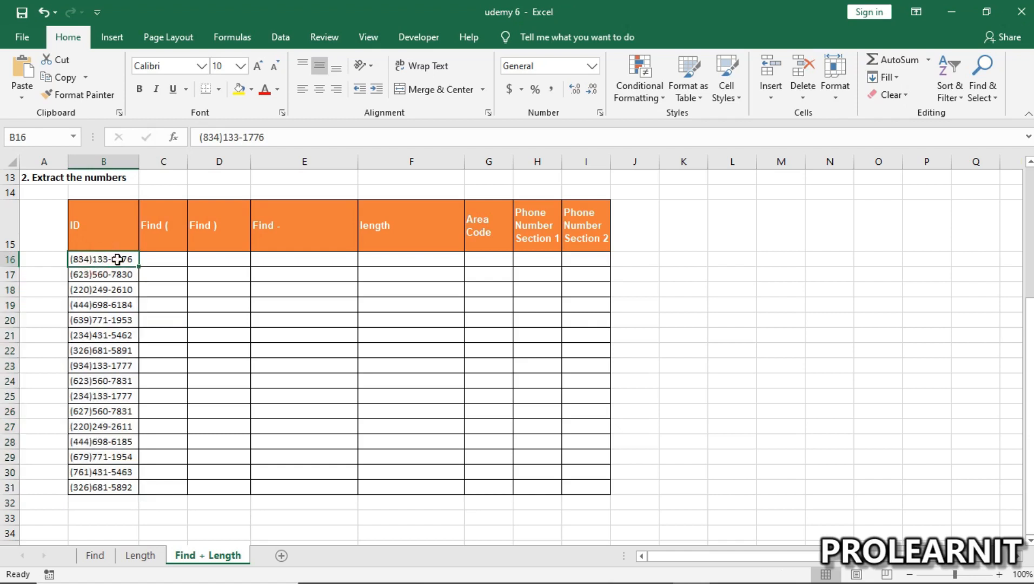
- Review the empty Area Code, Phone Number Section 1 and Phone Number Section 2 columns in G15:I31
click(483, 257)
click(491, 357)
click(481, 441)
click(491, 381)
click(487, 301)
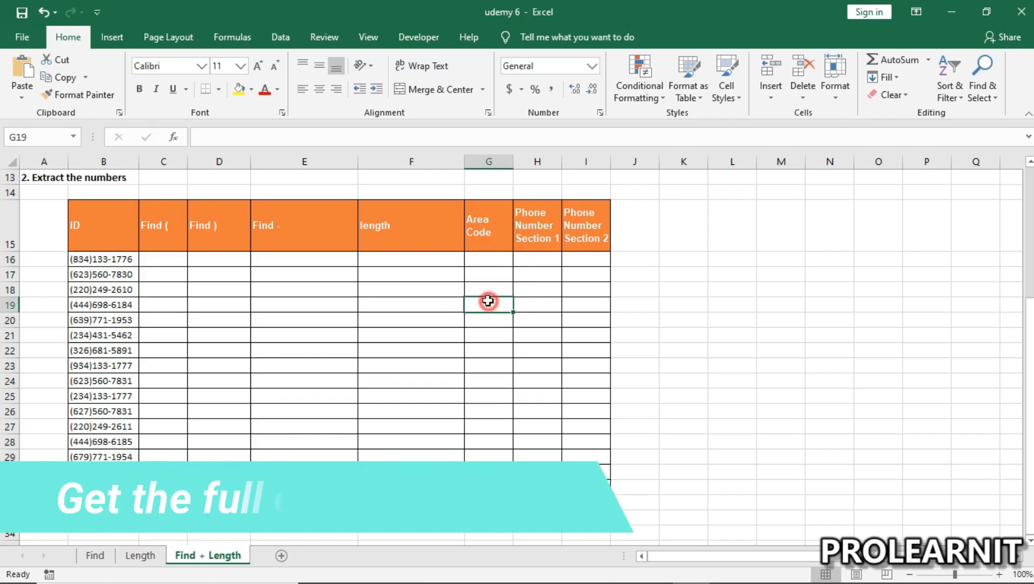
click(506, 350)
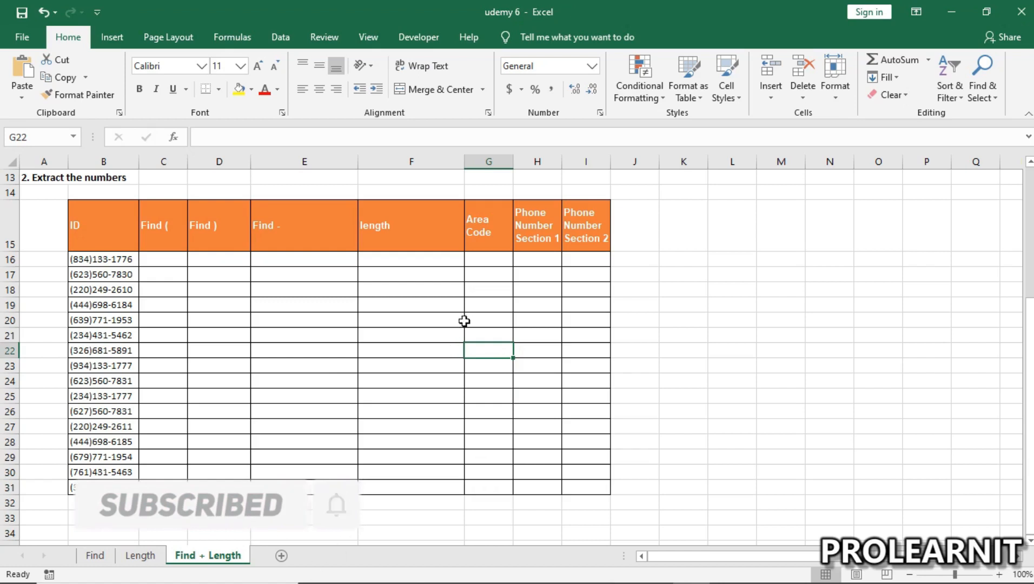
click(489, 219)
drag(489, 219, 492, 489)
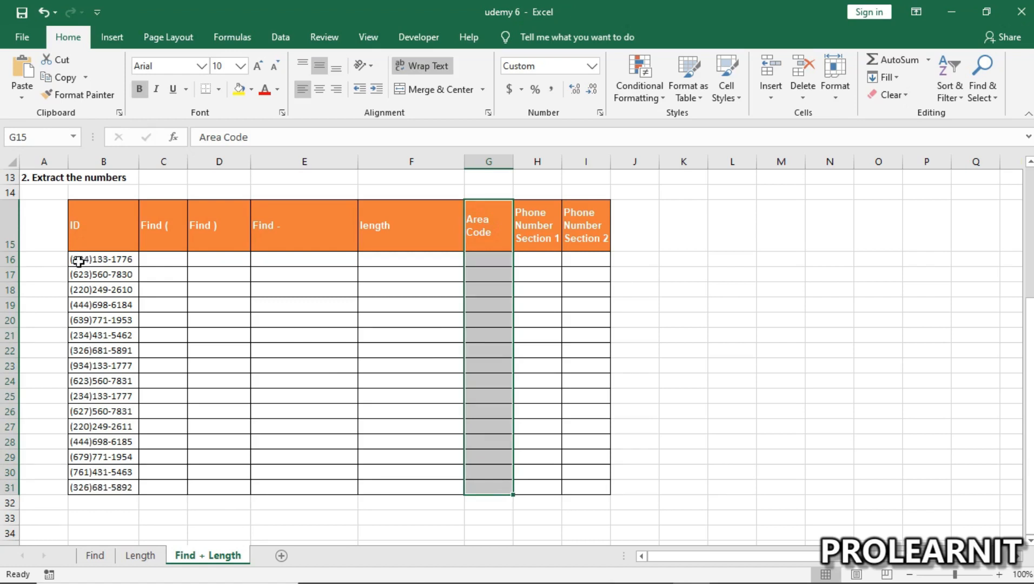
drag(546, 213, 534, 490)
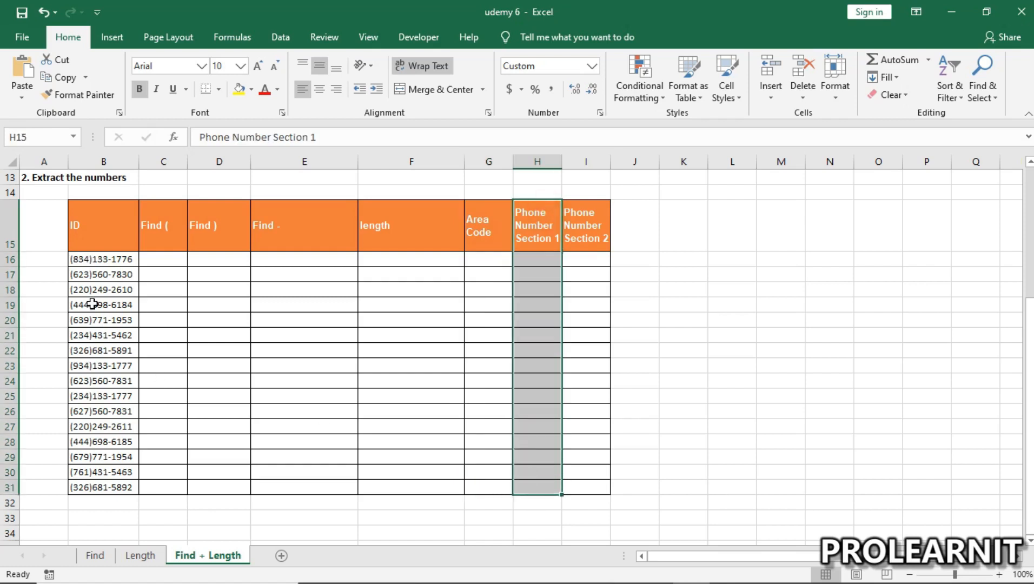
drag(587, 217, 577, 487)
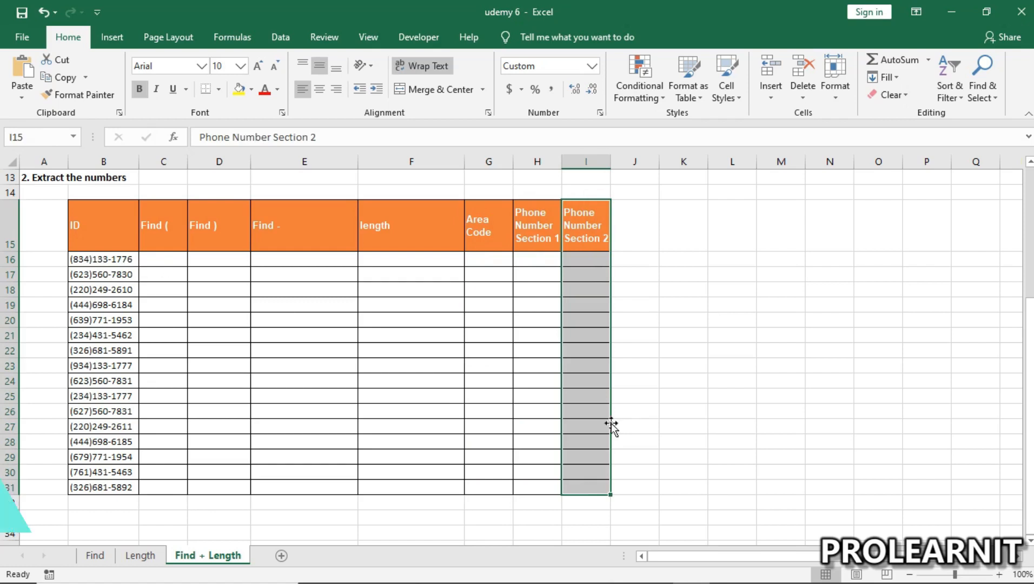
click(511, 437)
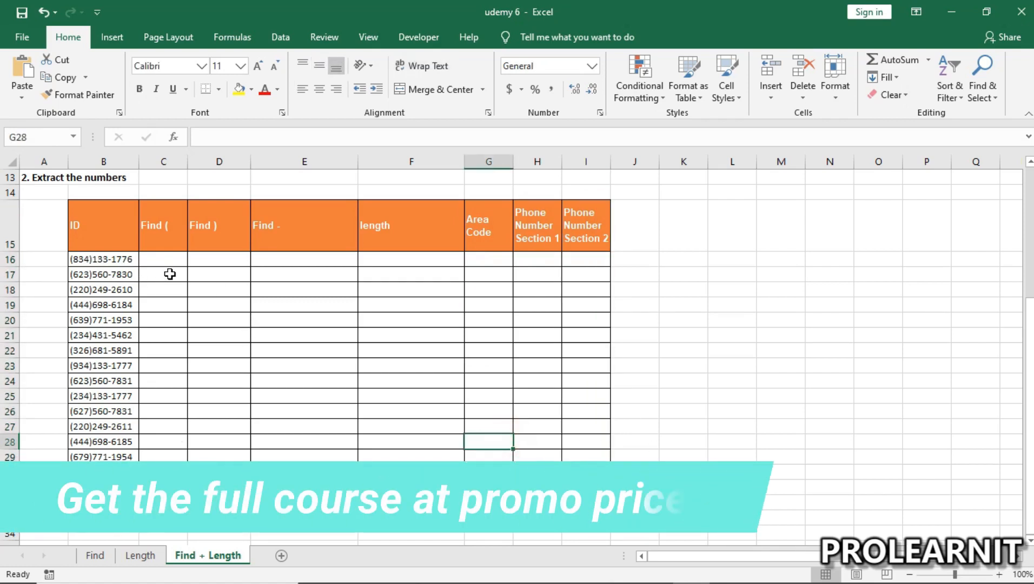
- Enter the formula =FIND("(",B16) in cell C16 to locate the opening parenthesis in the first ID
click(168, 254)
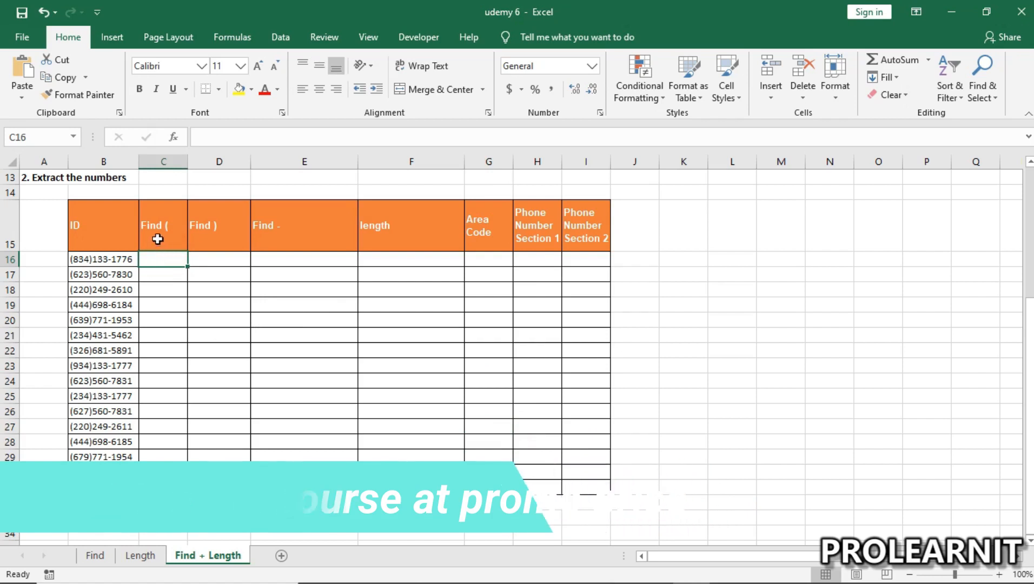
double_click(168, 258)
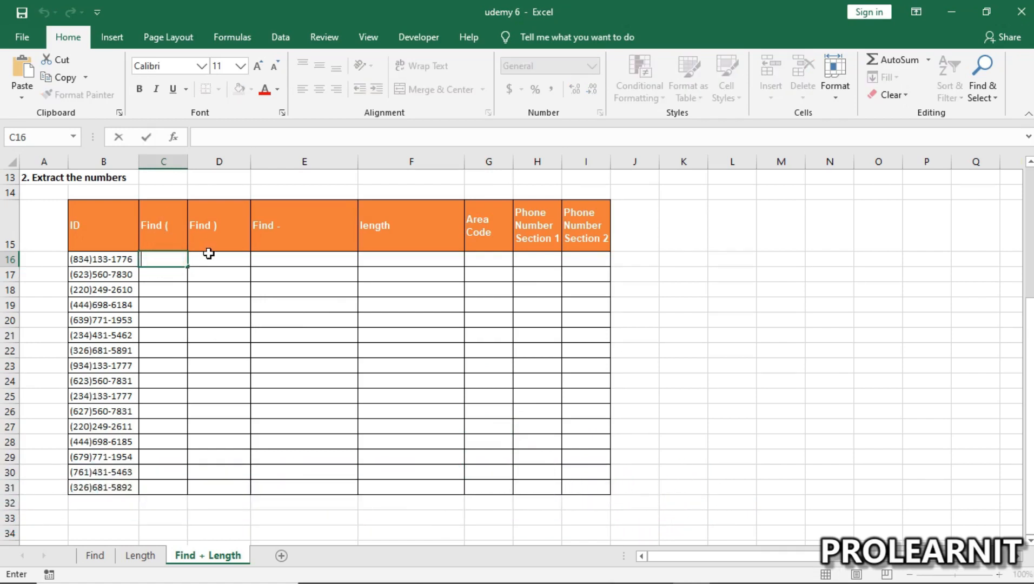
text(=FIND)
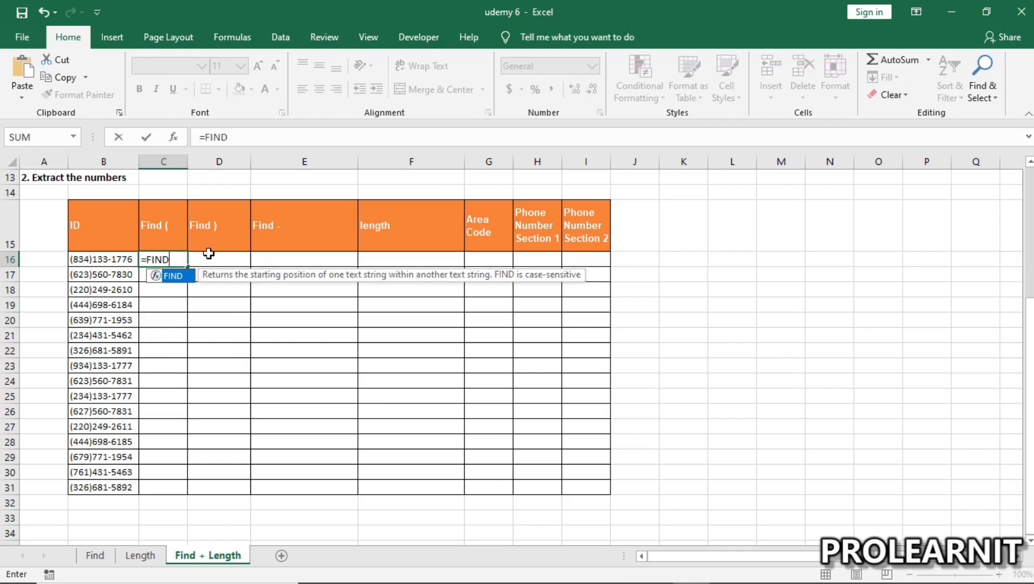
text(("()
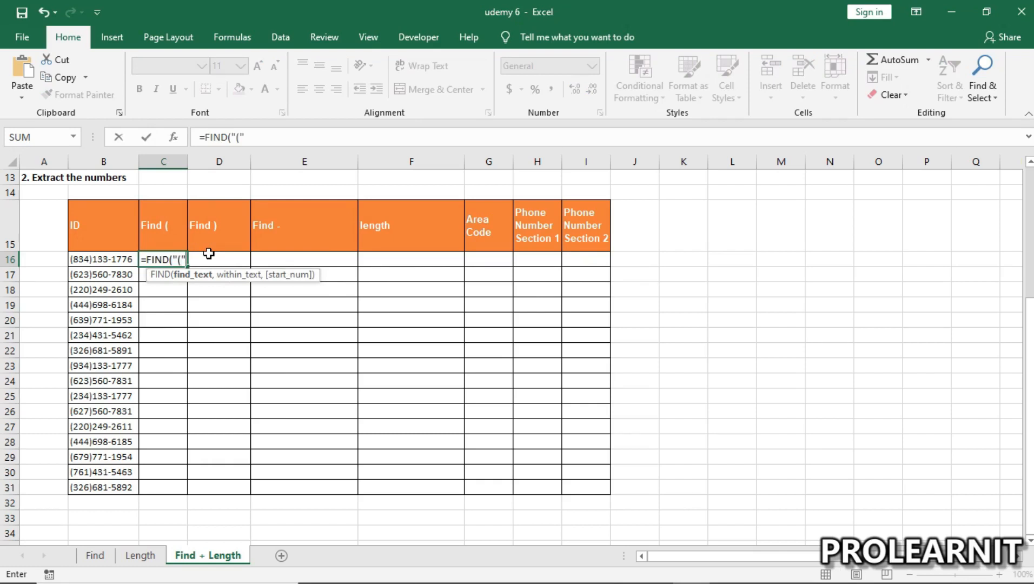
text(",)
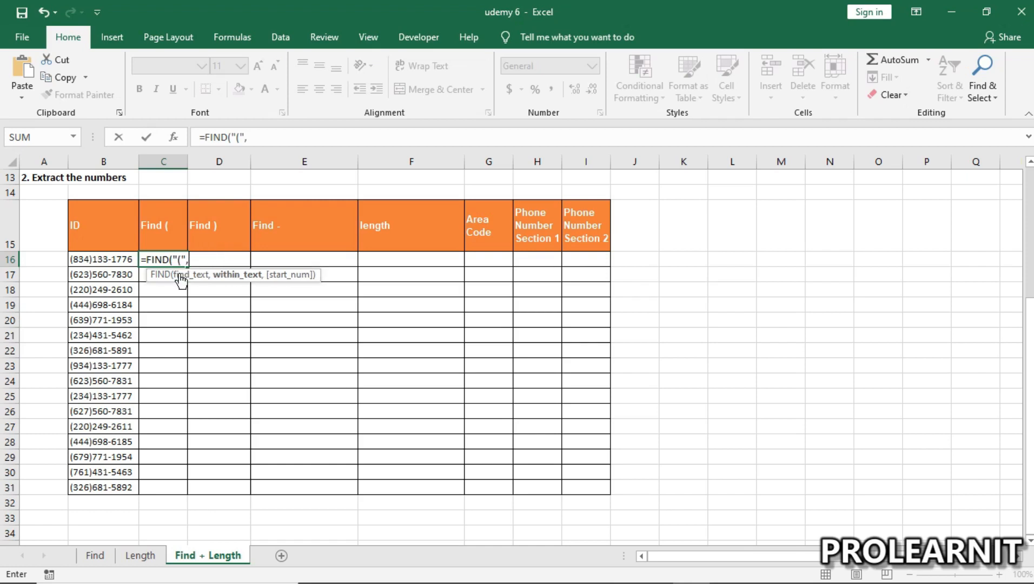
click(121, 261)
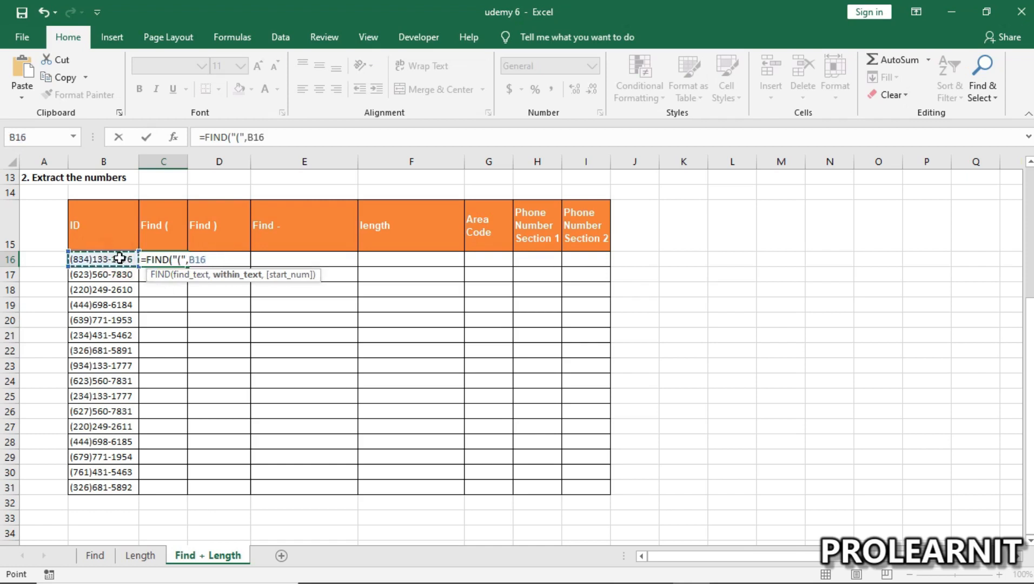
text())
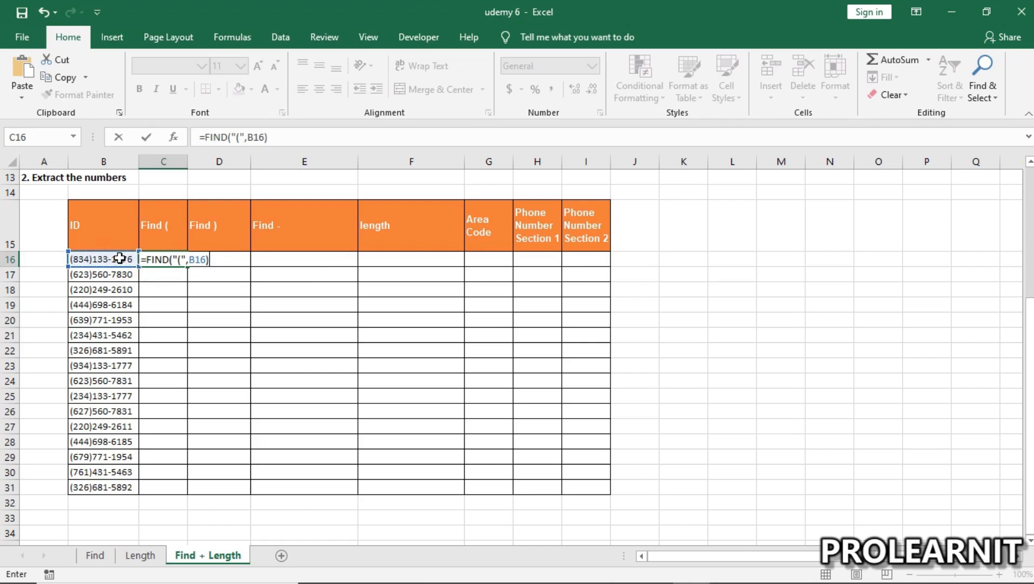
key(Return)
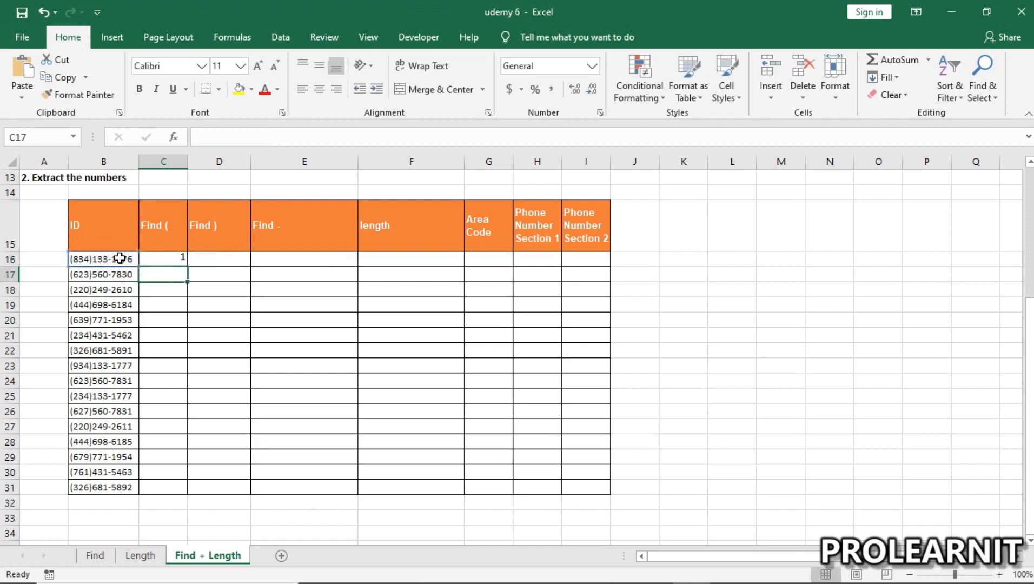
- Fill the opening-parenthesis formula from C16 down through C31 and check it against the ID column
click(174, 260)
drag(187, 264, 185, 489)
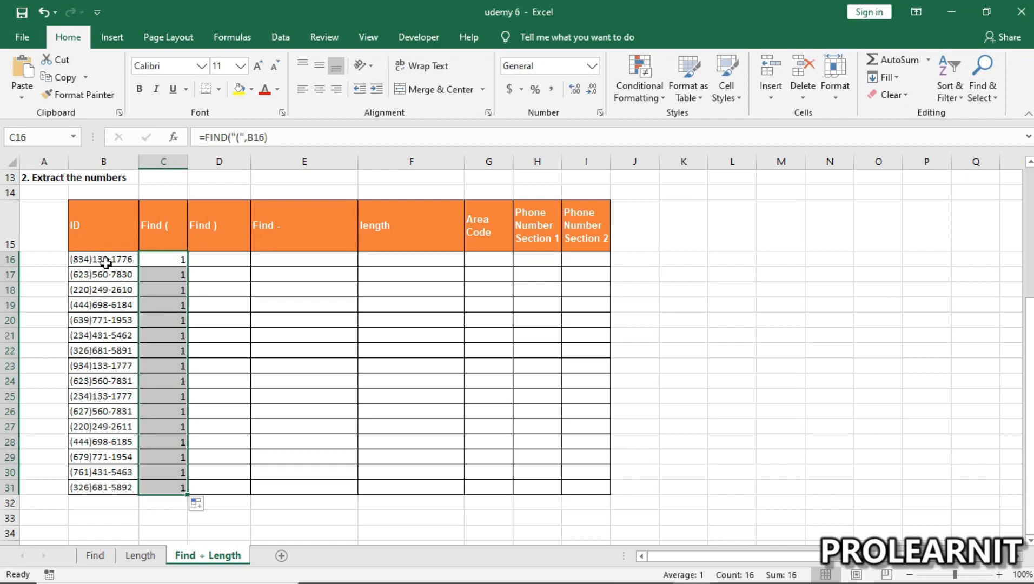
drag(97, 261, 113, 475)
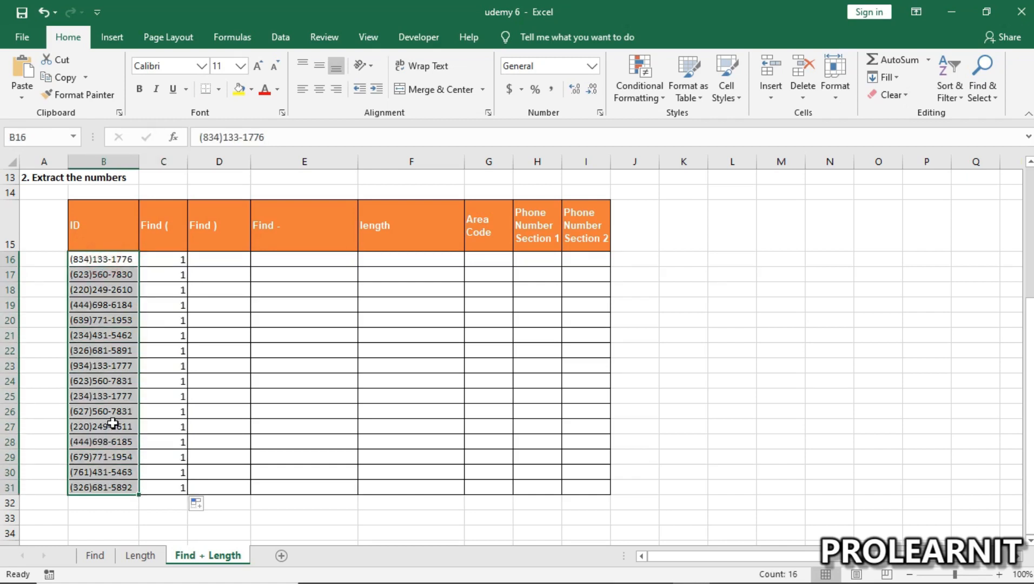
- Enter the formula =FIND(")",B16) in cell D16 to locate the closing parenthesis in the first ID
click(211, 262)
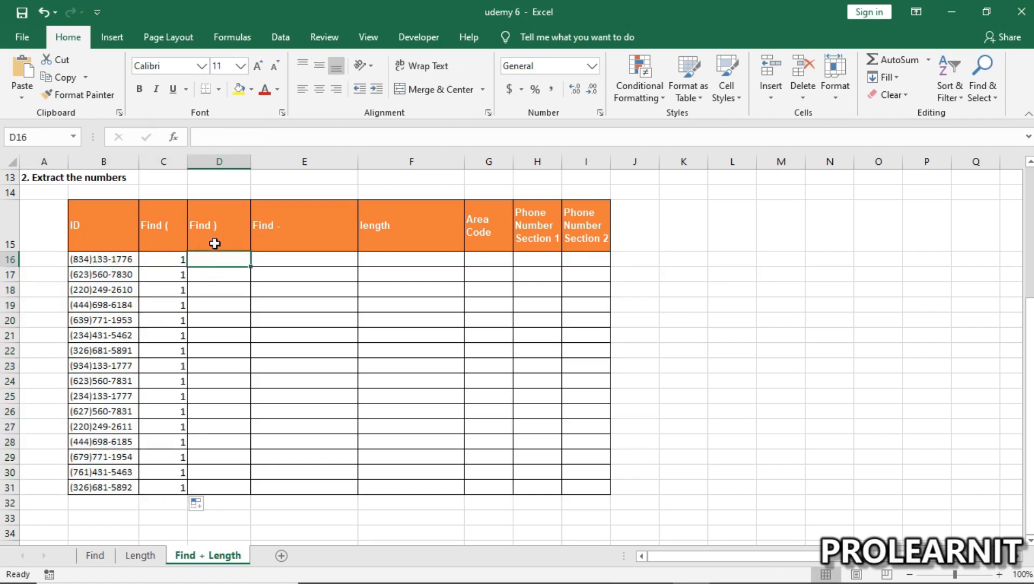
click(217, 258)
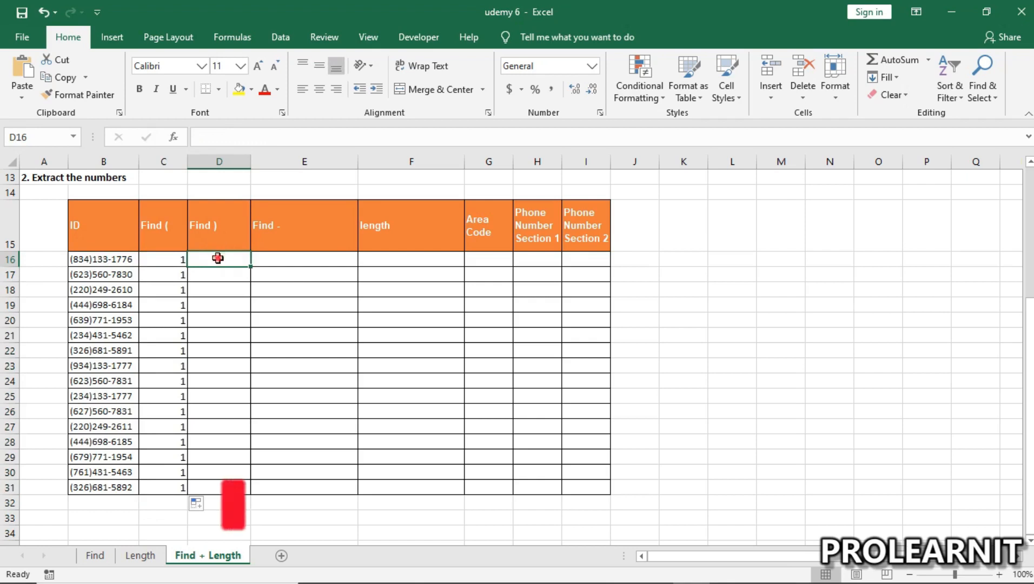
text(=FI)
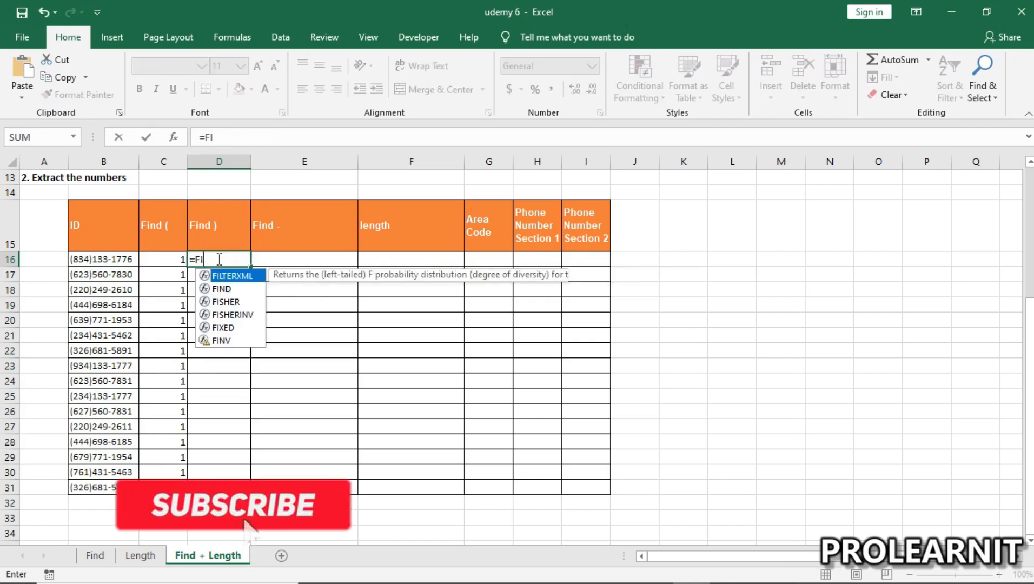
text(ND)
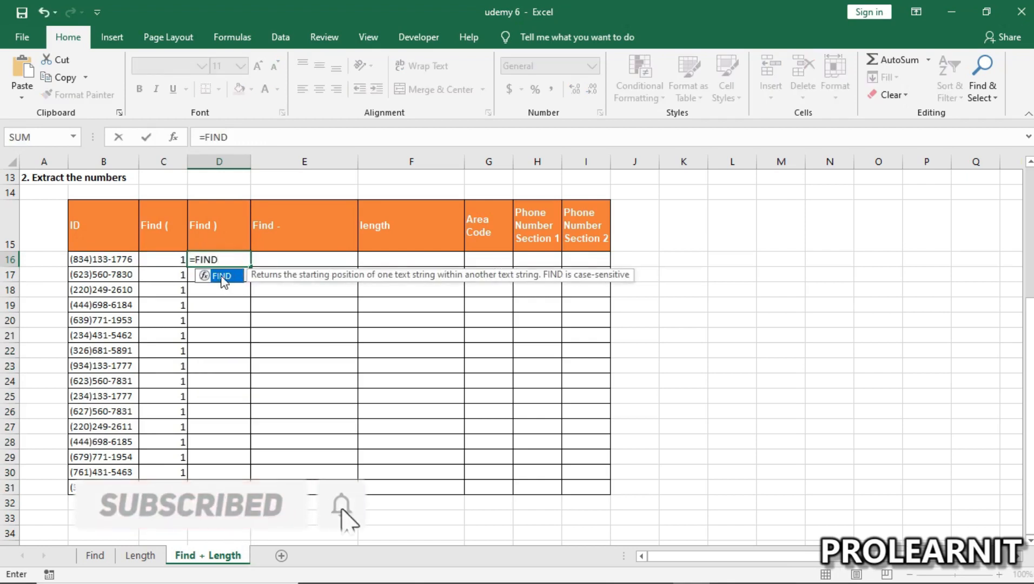
double_click(222, 278)
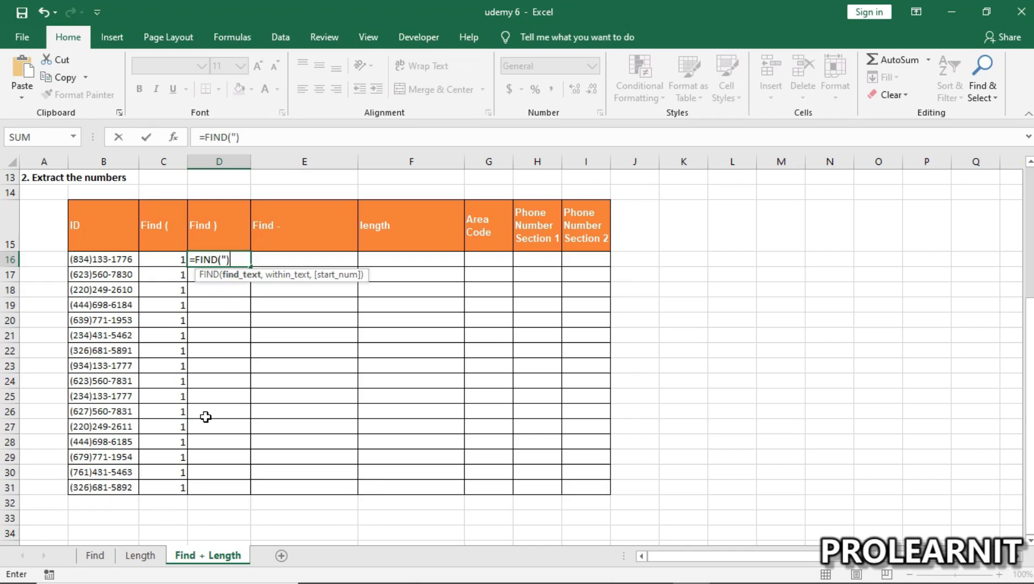
text(")",)
click(110, 261)
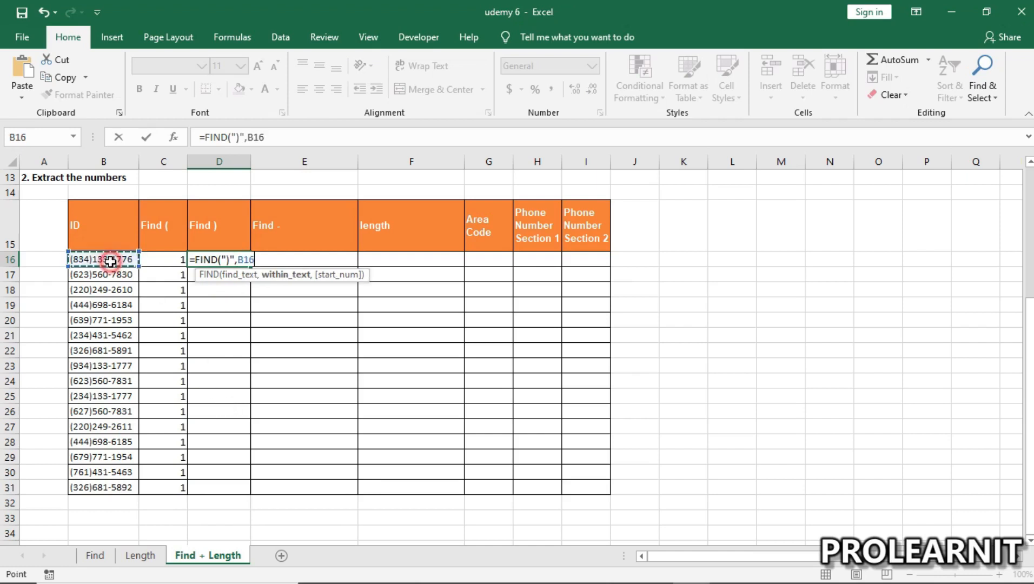
text())
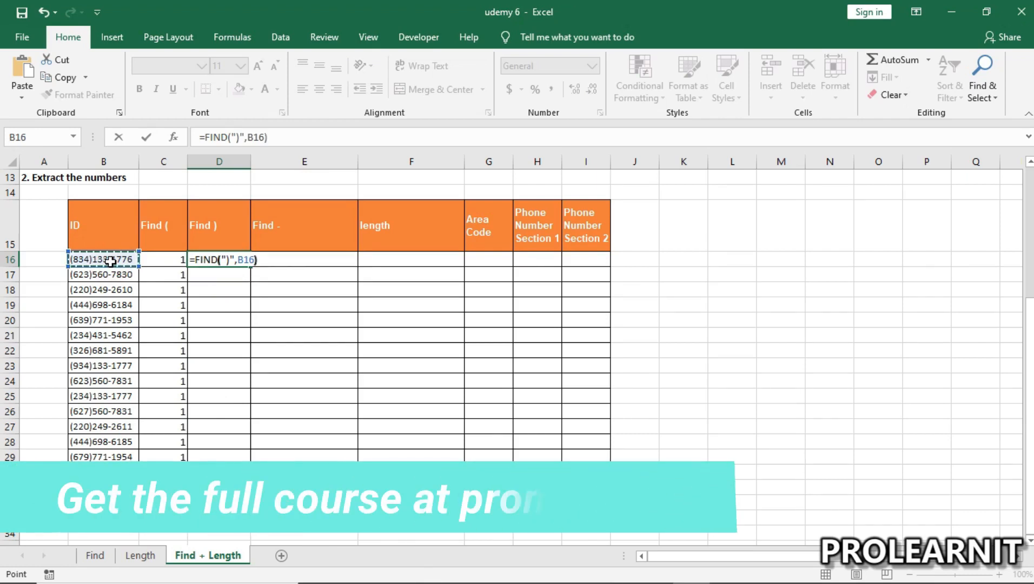
key(Return)
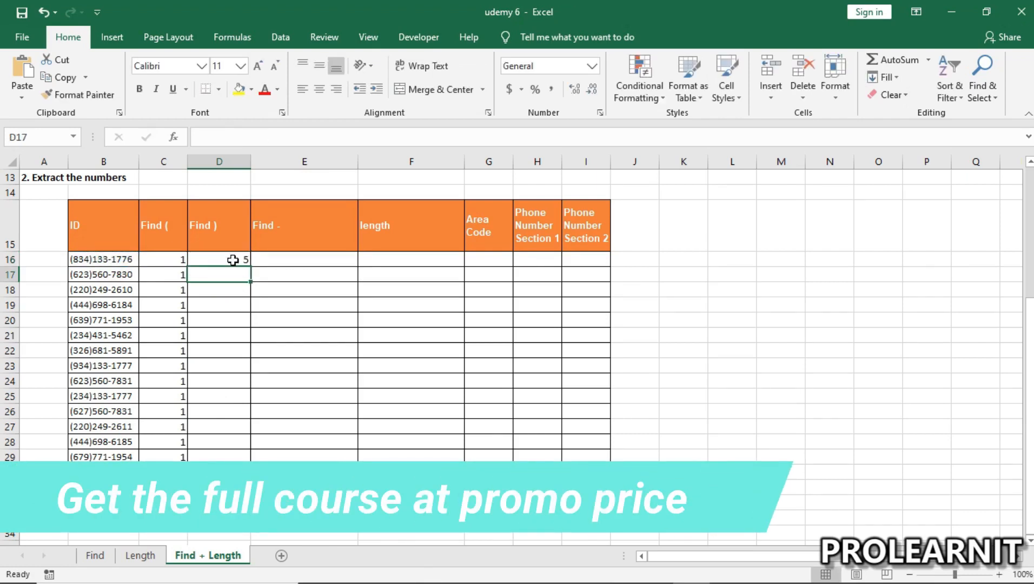
- Fill the closing-parenthesis formula from D16 down through D31 and spot-check the copied cells
click(232, 262)
drag(251, 267, 249, 505)
click(219, 368)
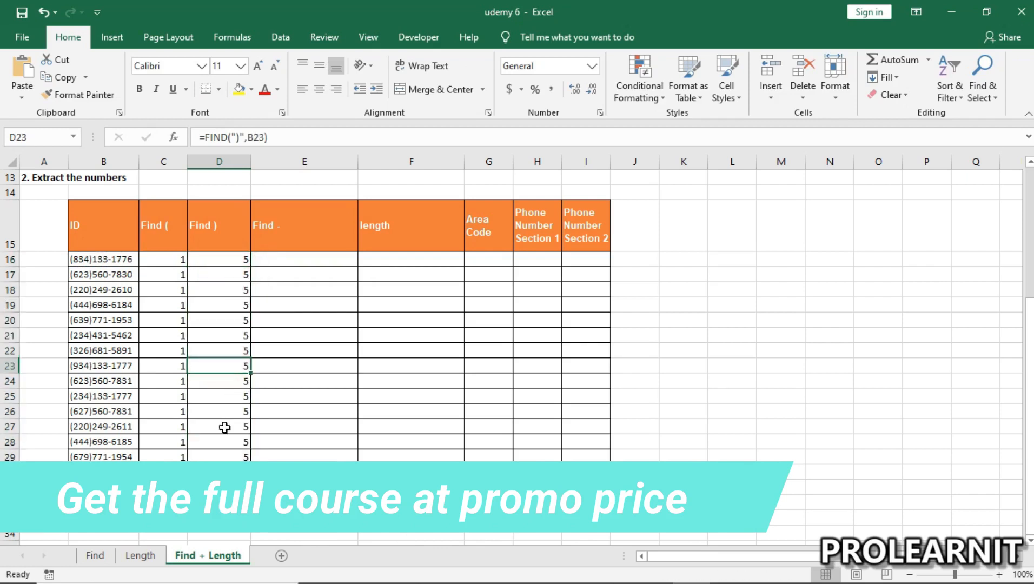
click(238, 471)
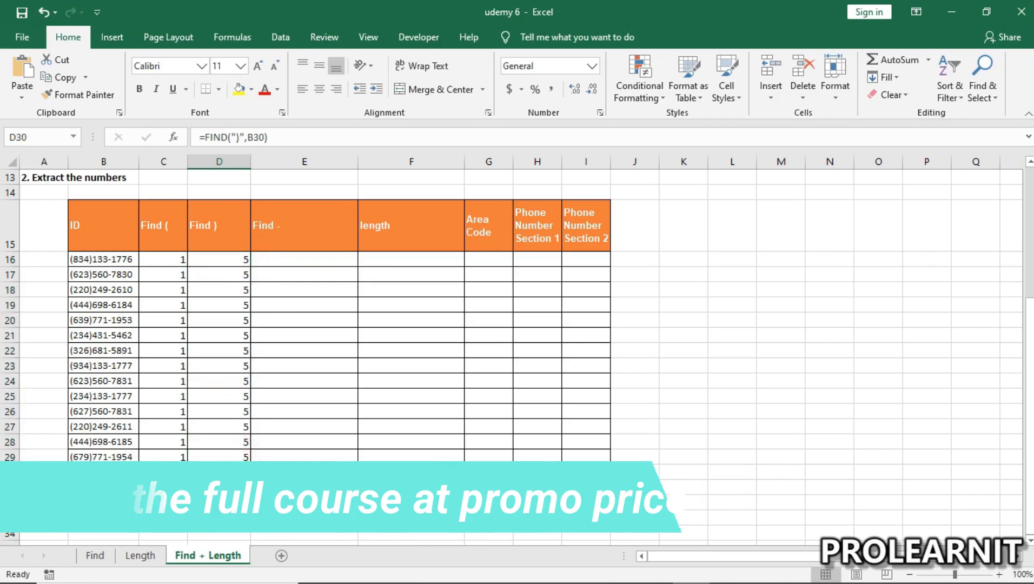
click(230, 378)
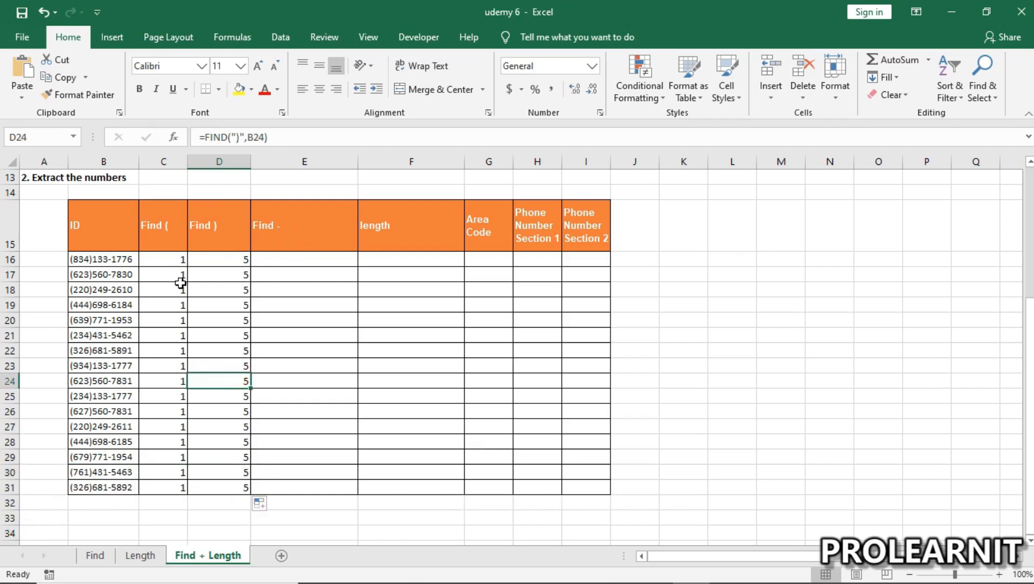
- Enter the formula =FIND("-",B16) in cell E16 to locate the hyphen in the first ID
click(295, 257)
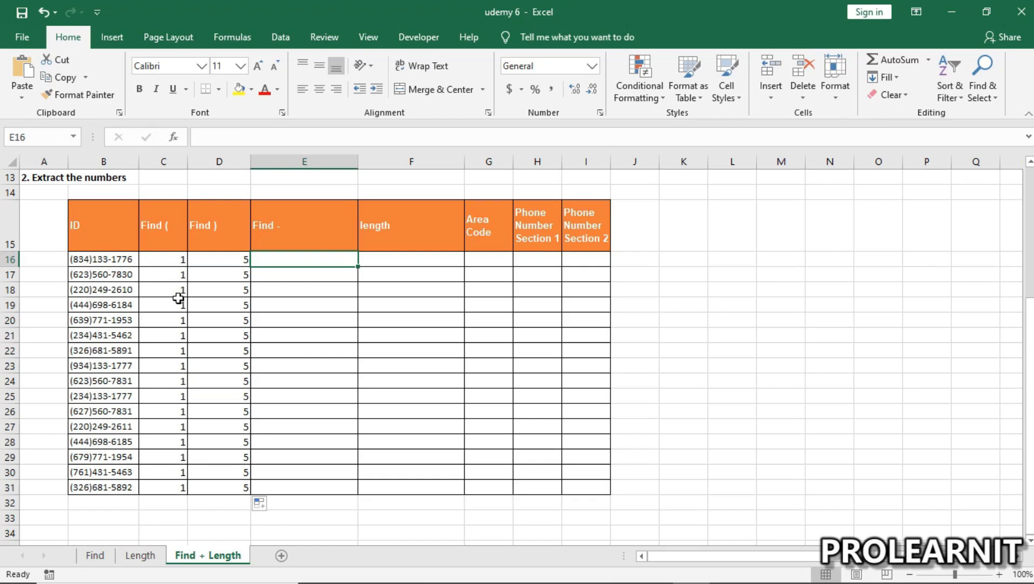
text(=FIND)
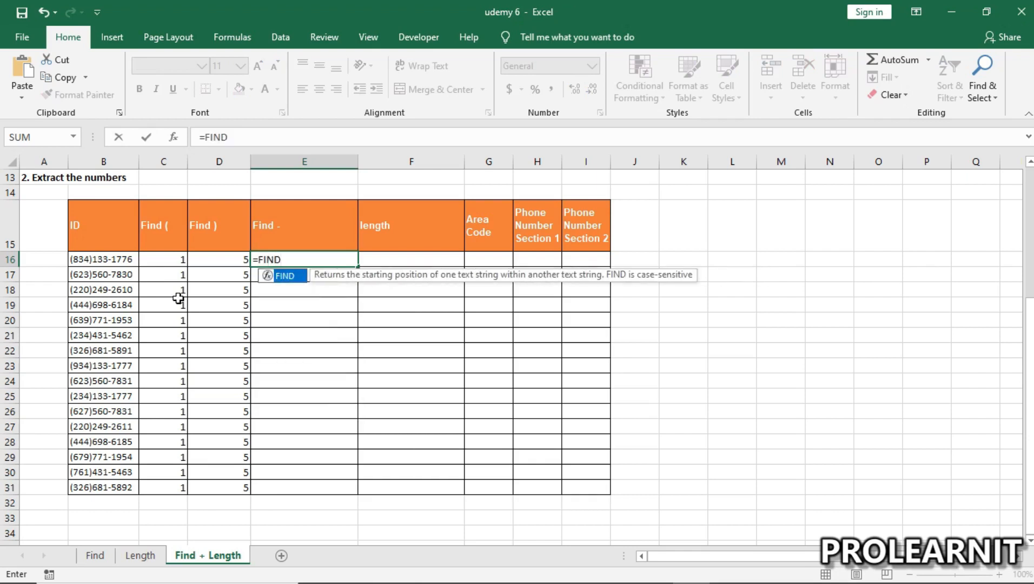
text(("-)
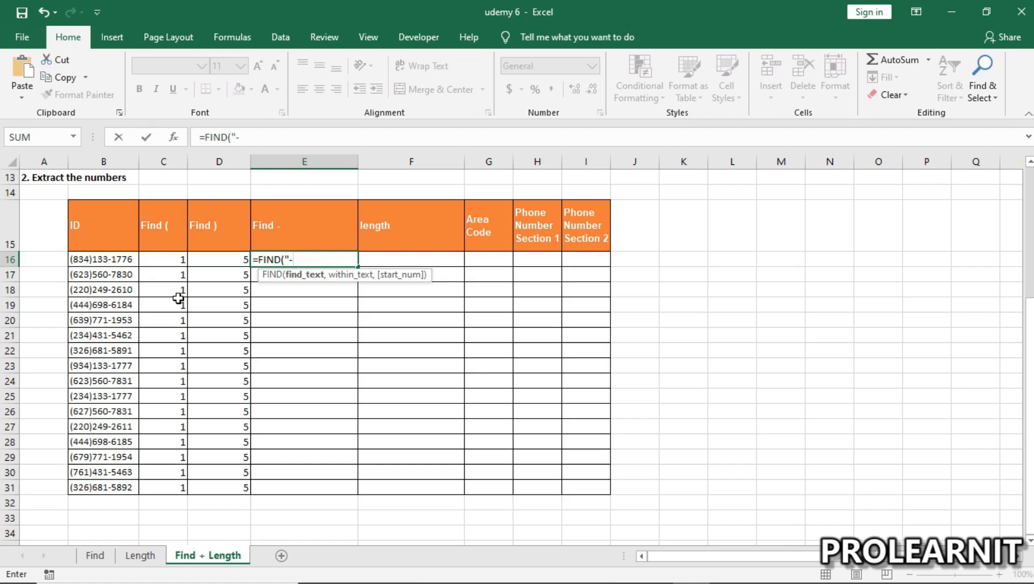
text(,)
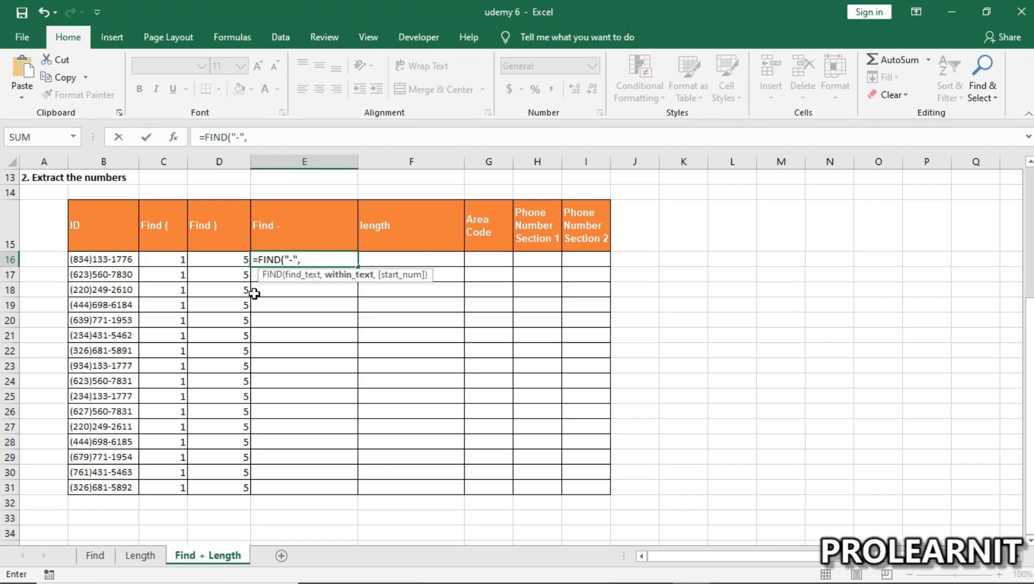
click(121, 260)
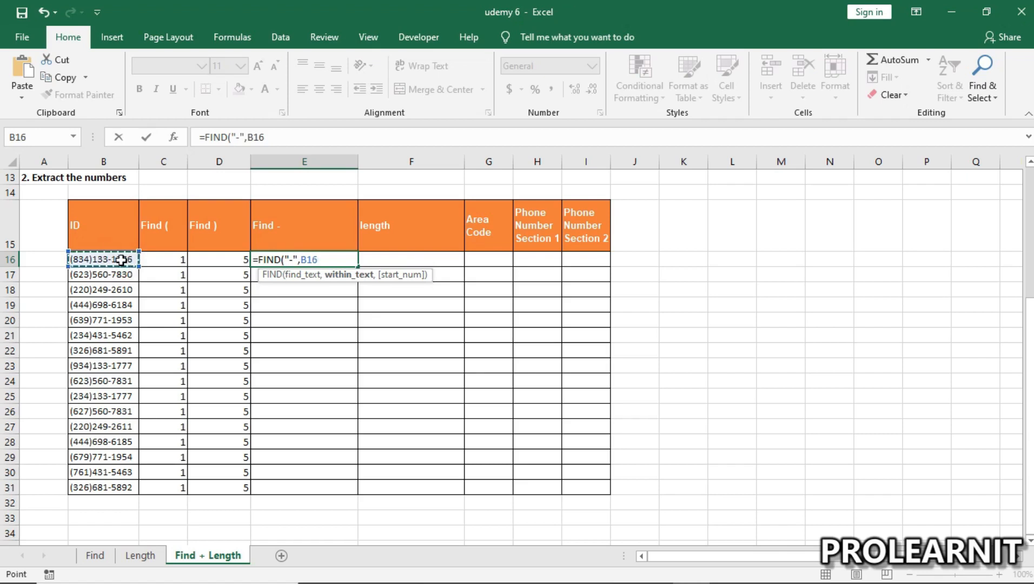
text())
key(Return)
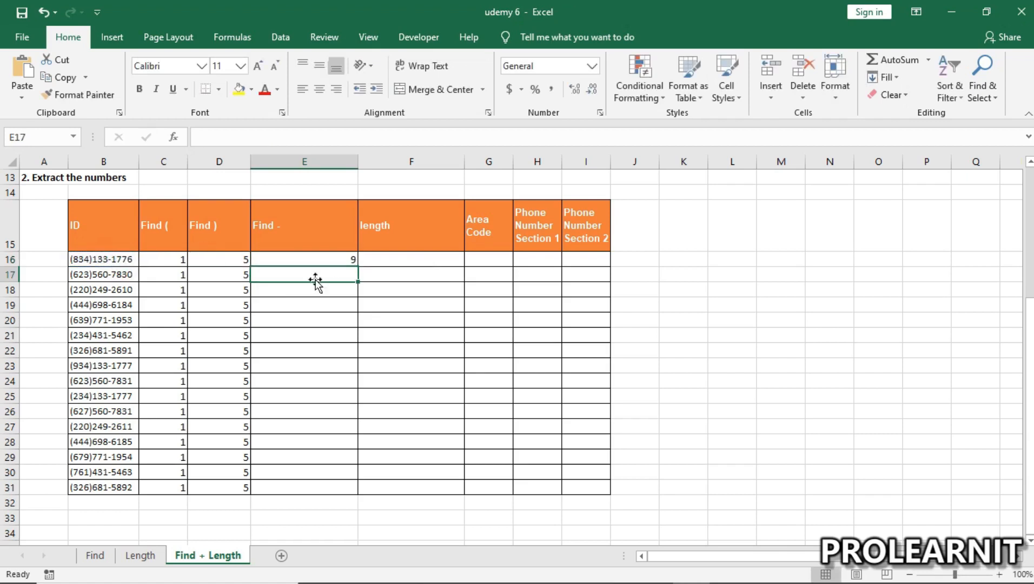
- Fill the hyphen formula from E16 down through E31 and spot-check the copied cells
click(336, 259)
drag(357, 266, 339, 494)
click(303, 408)
drag(339, 306, 339, 290)
click(337, 275)
click(333, 258)
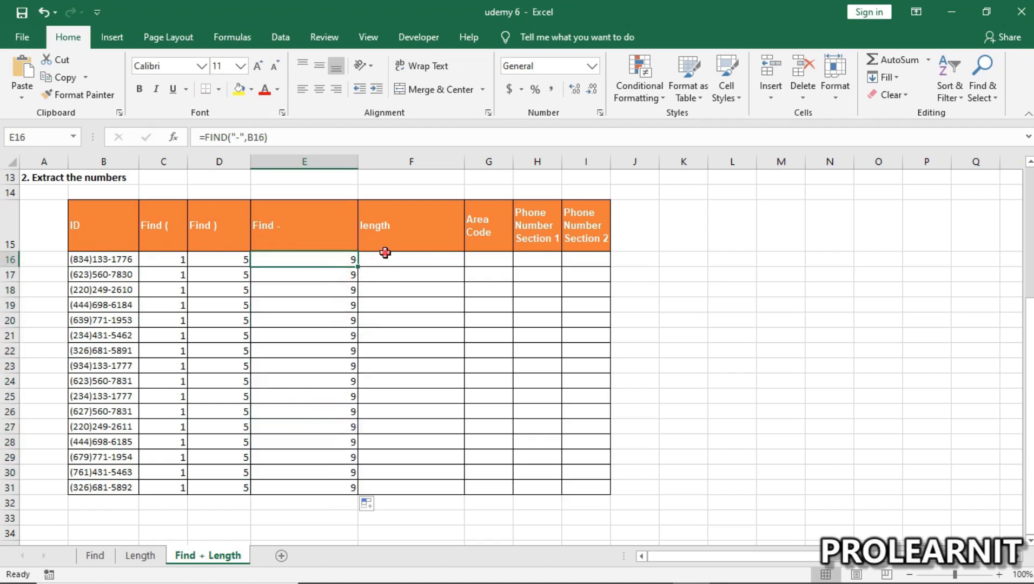
- Look through the IDs in column B whose character length the length column has to count
click(385, 252)
click(100, 259)
click(100, 274)
click(108, 305)
click(104, 387)
click(103, 471)
drag(111, 442, 107, 431)
click(103, 354)
click(105, 295)
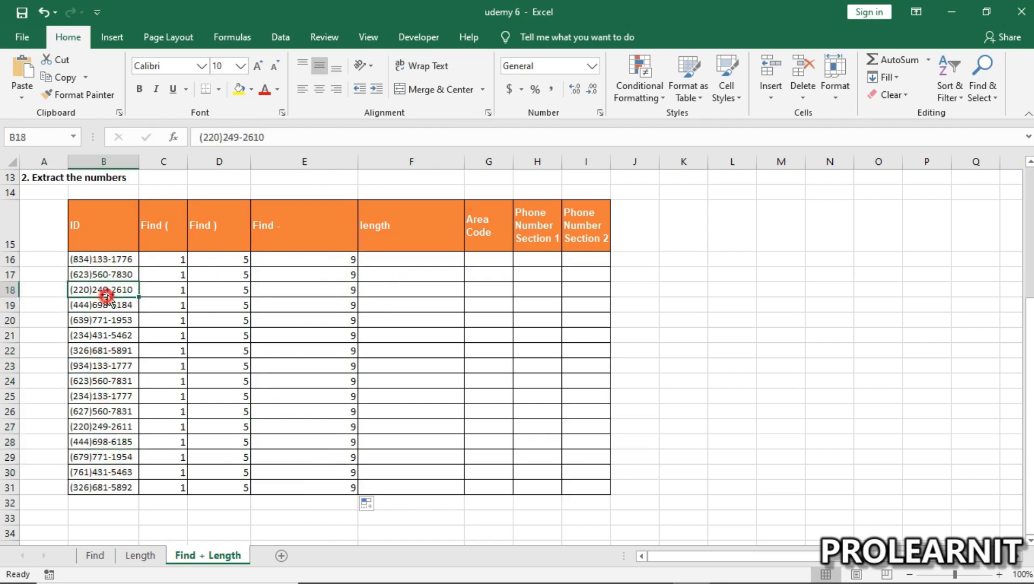
- Enter the formula =LEN(B16) in cell F16 to count the characters of the first ID
click(406, 259)
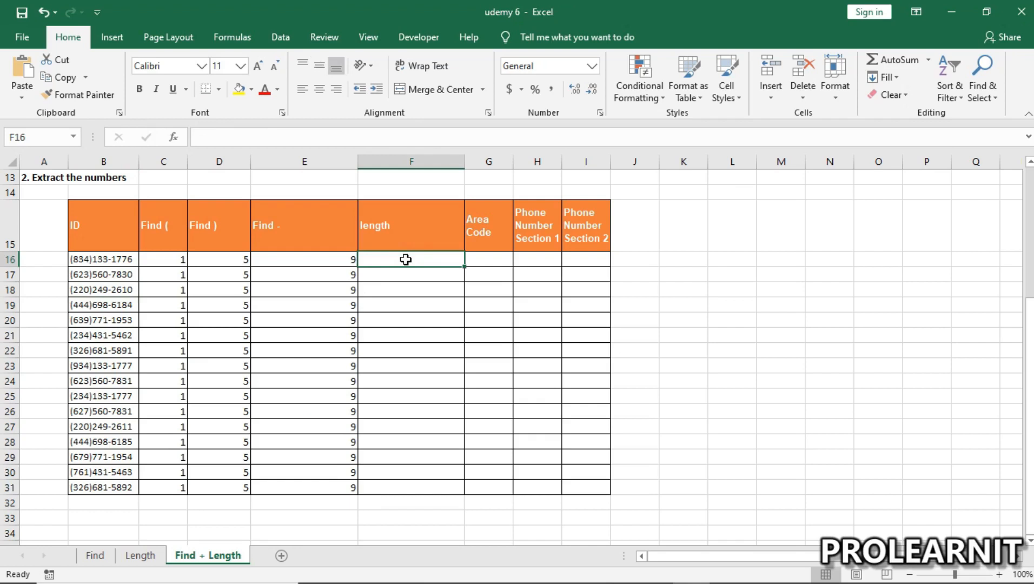
text(=LEN)
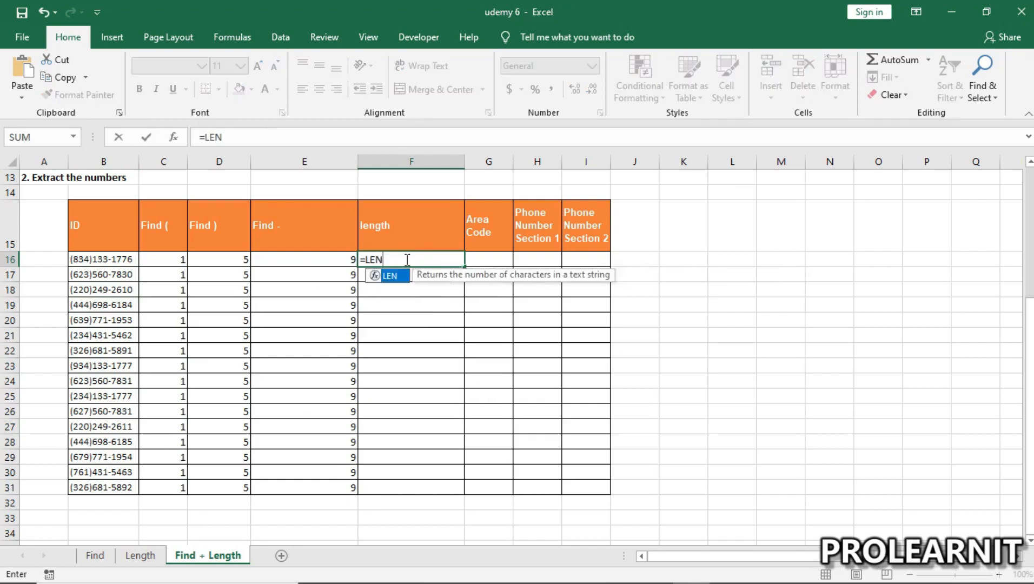
double_click(394, 277)
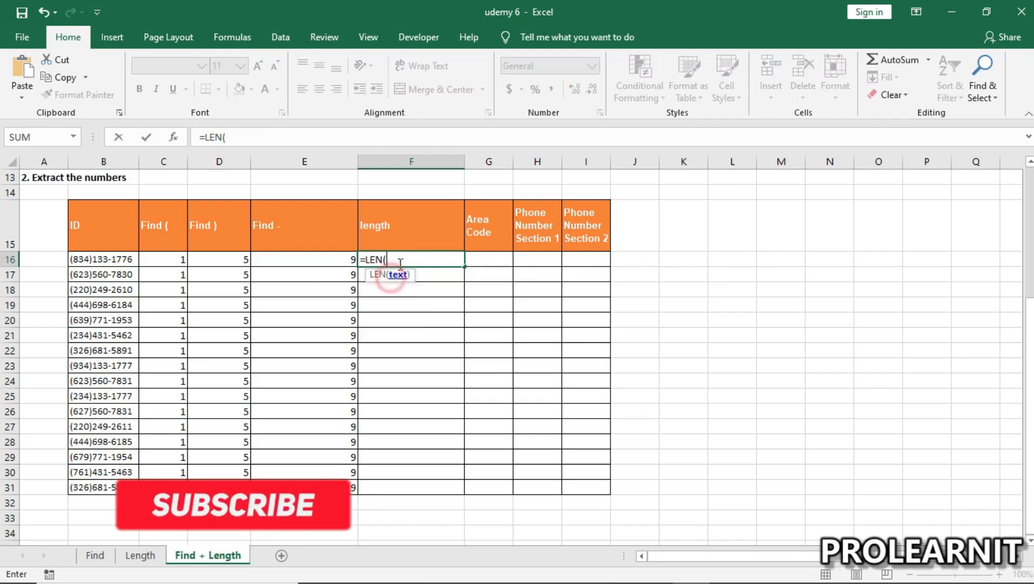
click(87, 259)
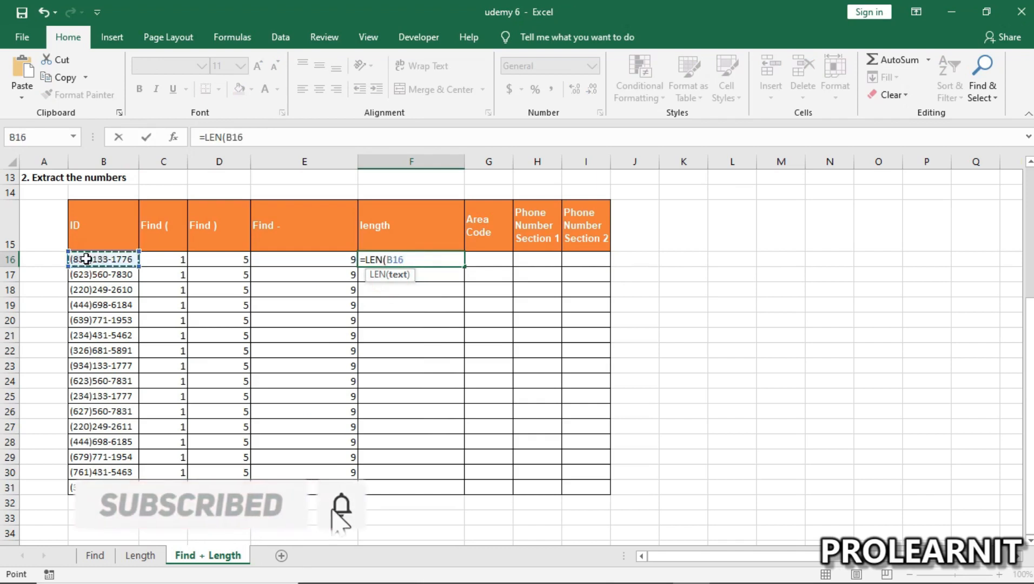
text())
key(Return)
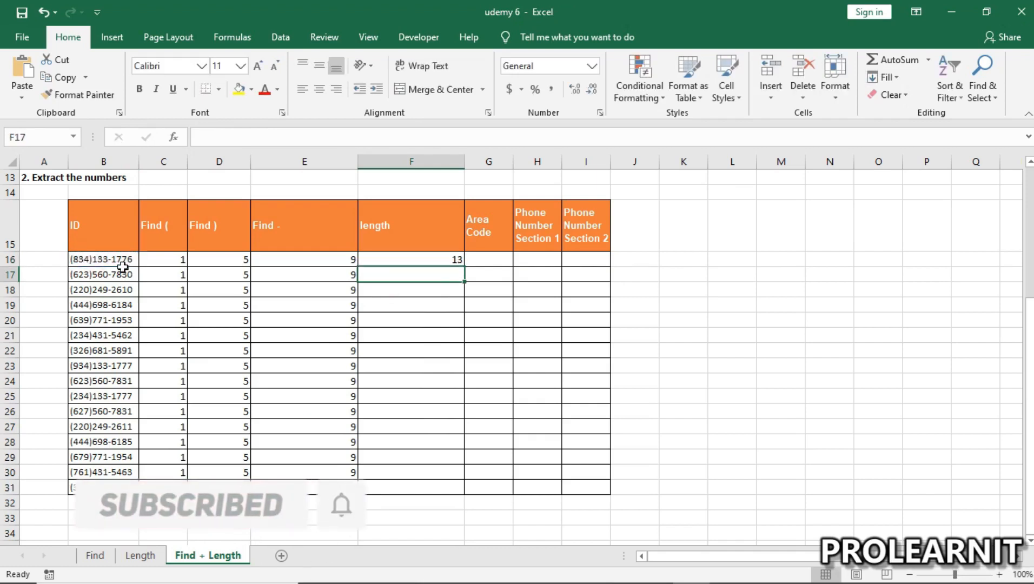
- Fill the length formula from F16 down through F31 and check the copied formula in F17
click(436, 261)
drag(465, 268, 470, 490)
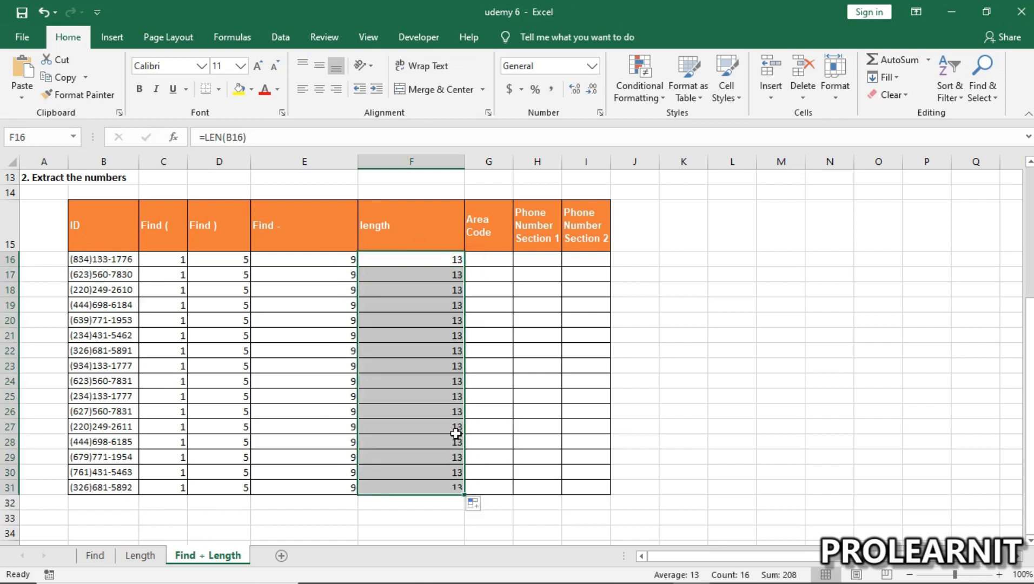
click(413, 272)
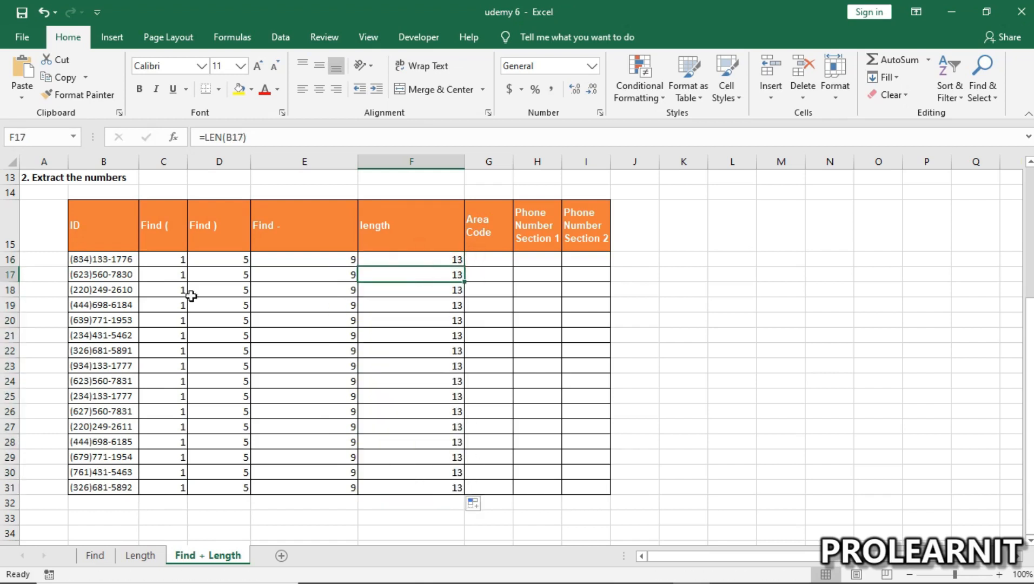
- Review the helper values in C16:F31 and the empty Area Code column G that has to be derived from them
drag(160, 261, 424, 486)
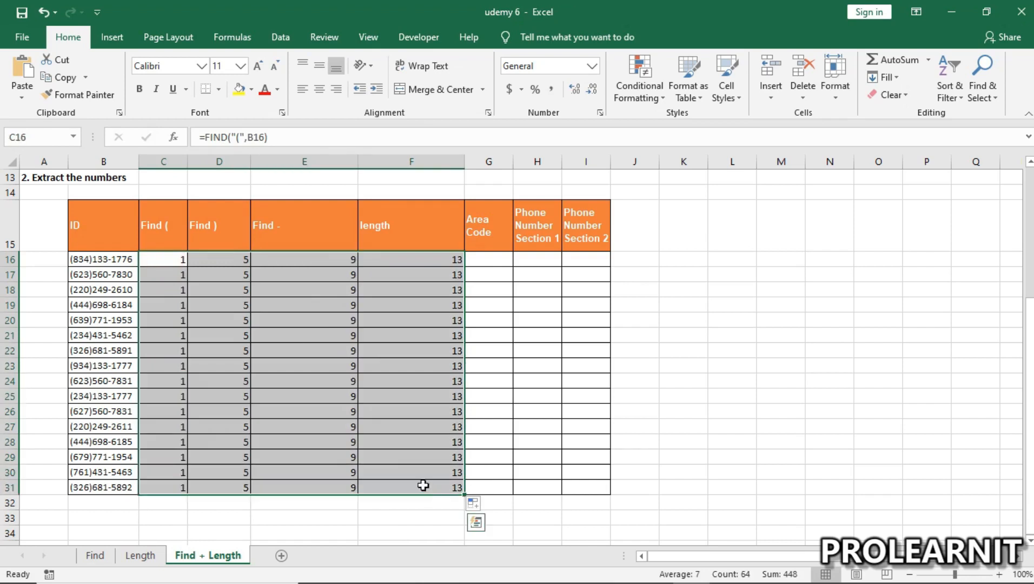
click(404, 274)
drag(488, 224, 490, 487)
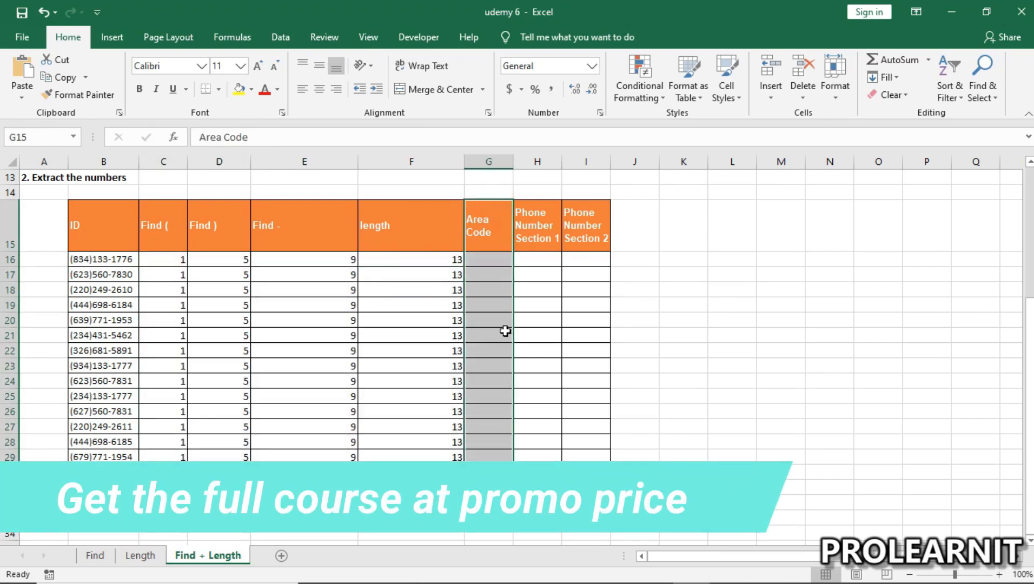
click(480, 223)
click(481, 275)
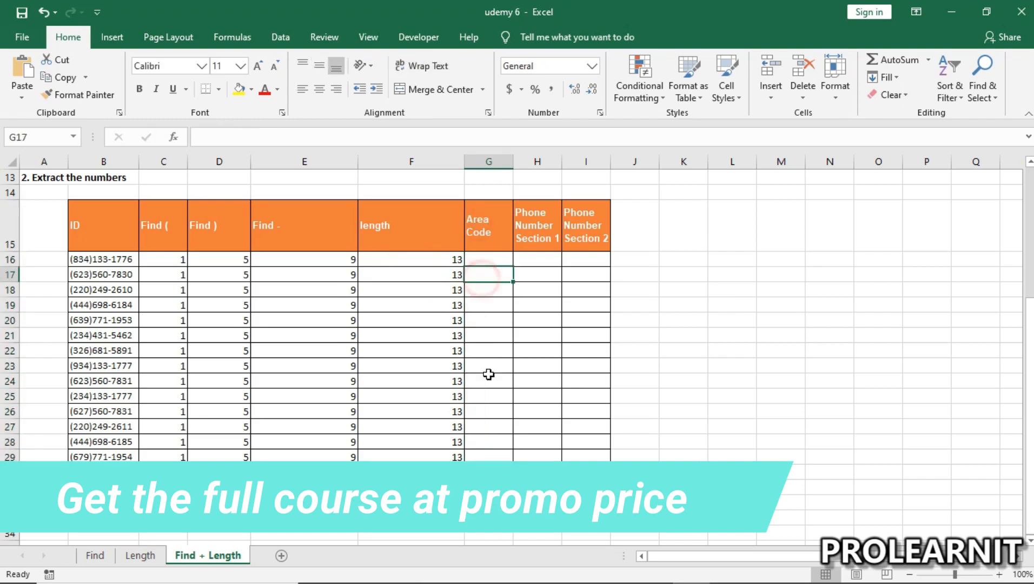
drag(490, 233, 481, 462)
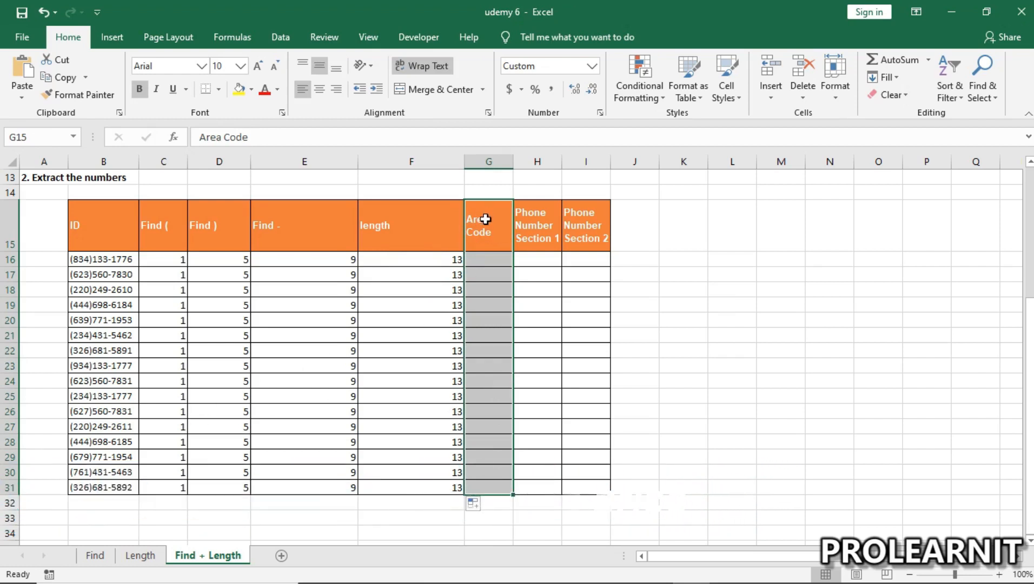
click(468, 305)
drag(489, 209, 494, 492)
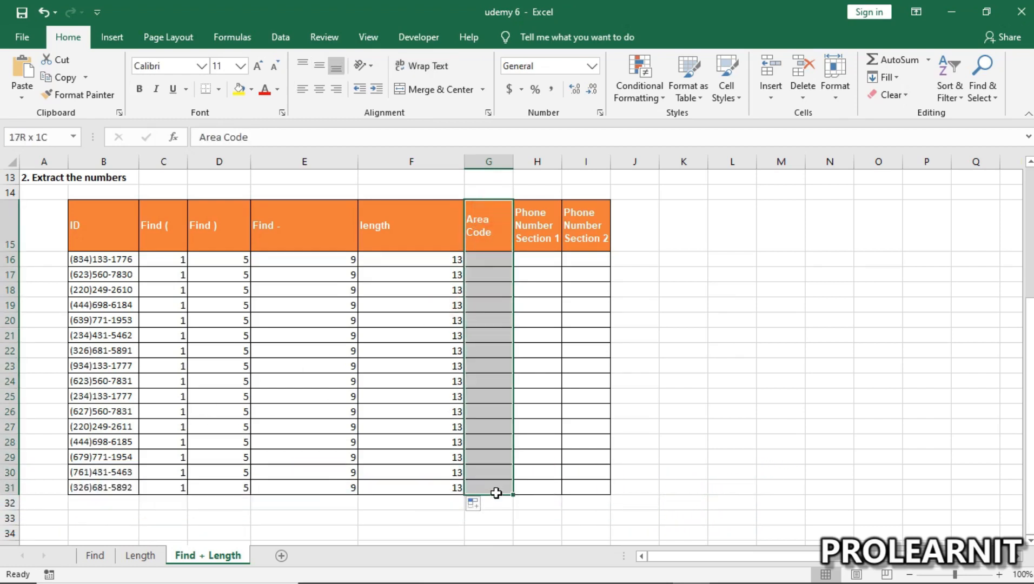
click(488, 260)
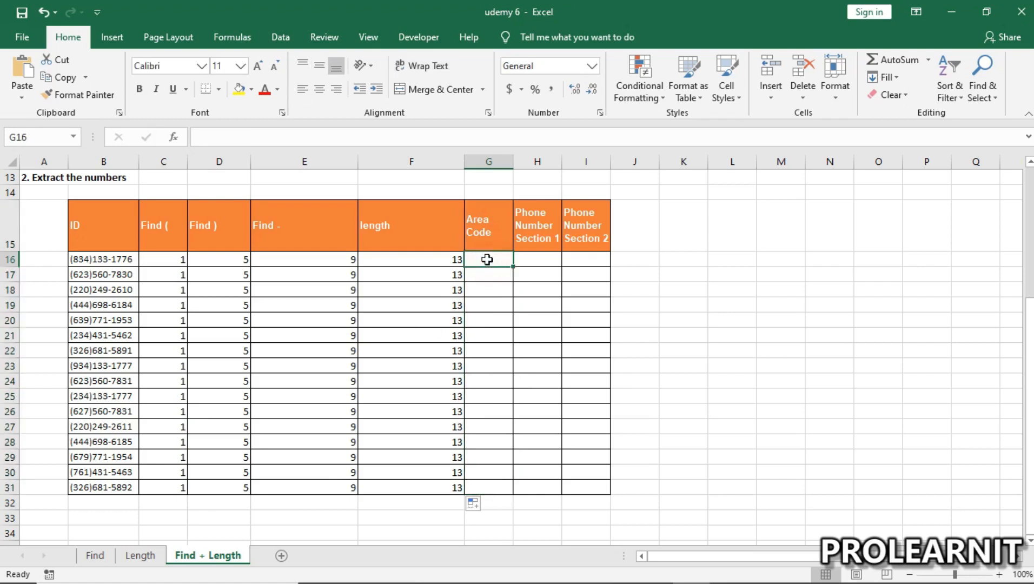
click(482, 319)
click(483, 383)
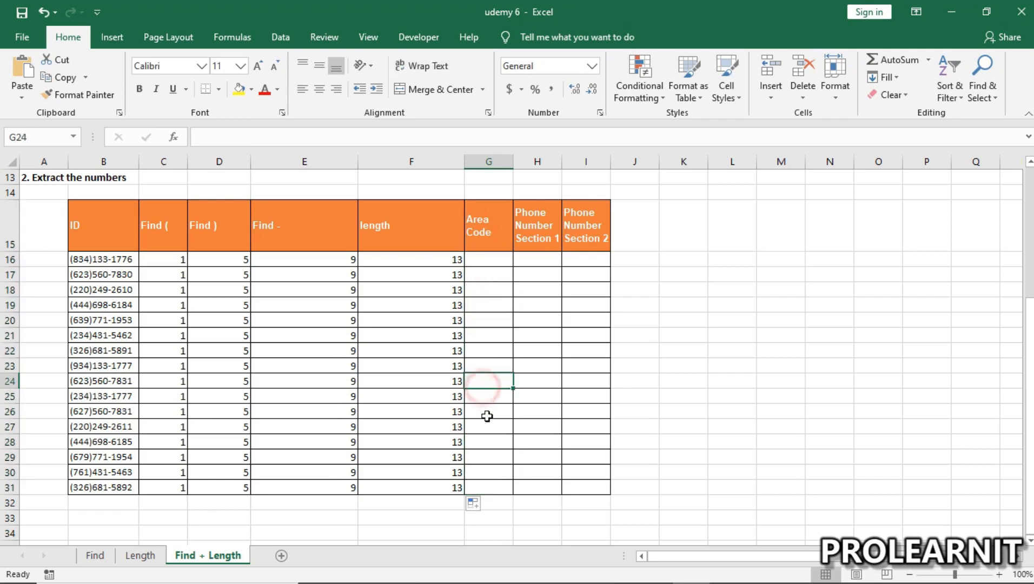
- Compare the IDs in B16:B31 with the empty Phone Number Section 2, Phone Number Section 1 and Area Code columns
drag(590, 211, 592, 478)
drag(95, 259, 131, 487)
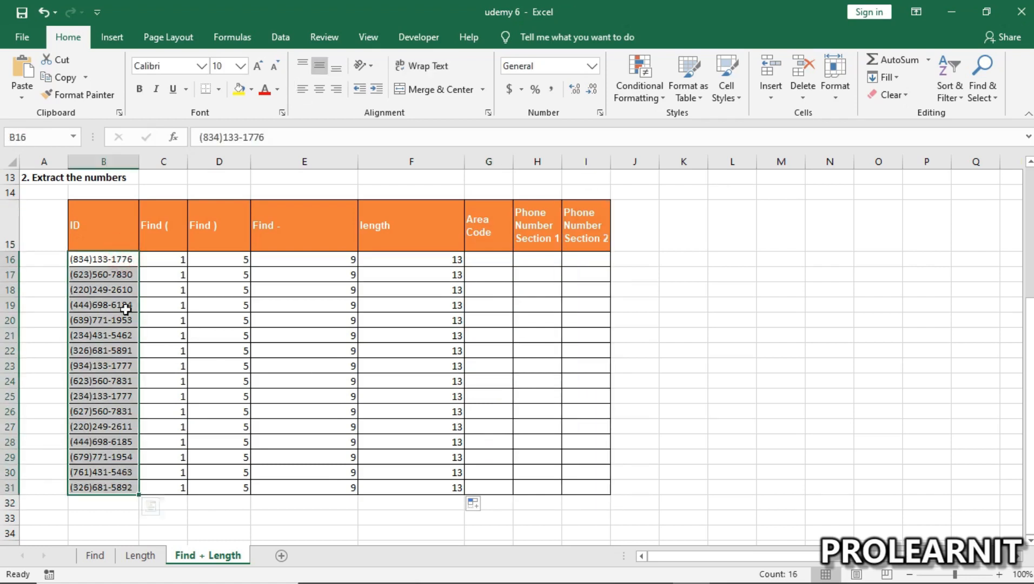
drag(118, 260, 104, 487)
click(577, 258)
drag(577, 209, 563, 395)
drag(533, 193, 533, 398)
drag(484, 185, 482, 496)
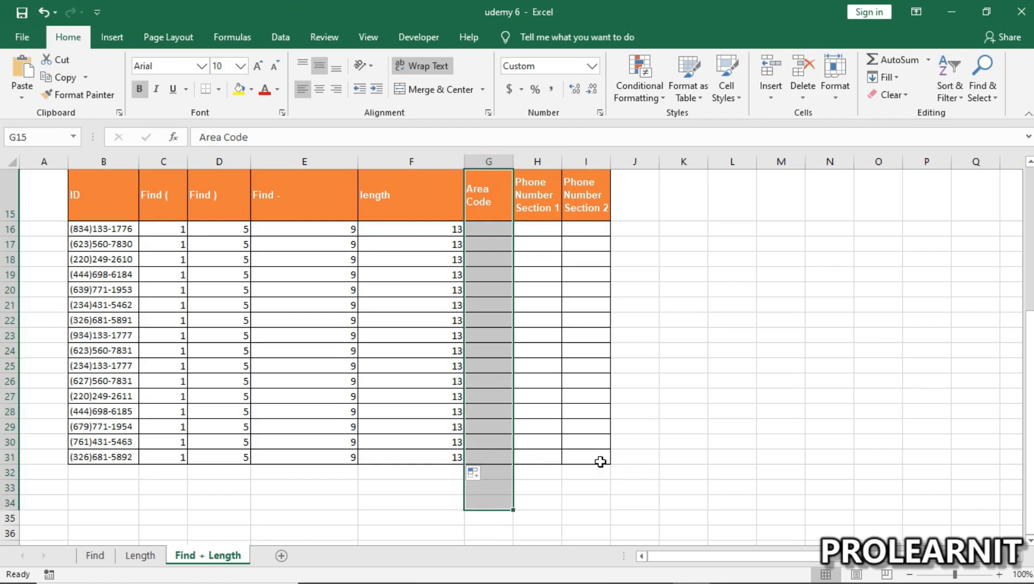
- Enter the formula =RIGHT(B16,F16-E16) in cell I16 to extract Phone Number Section 2 from the first ID
drag(495, 196, 489, 475)
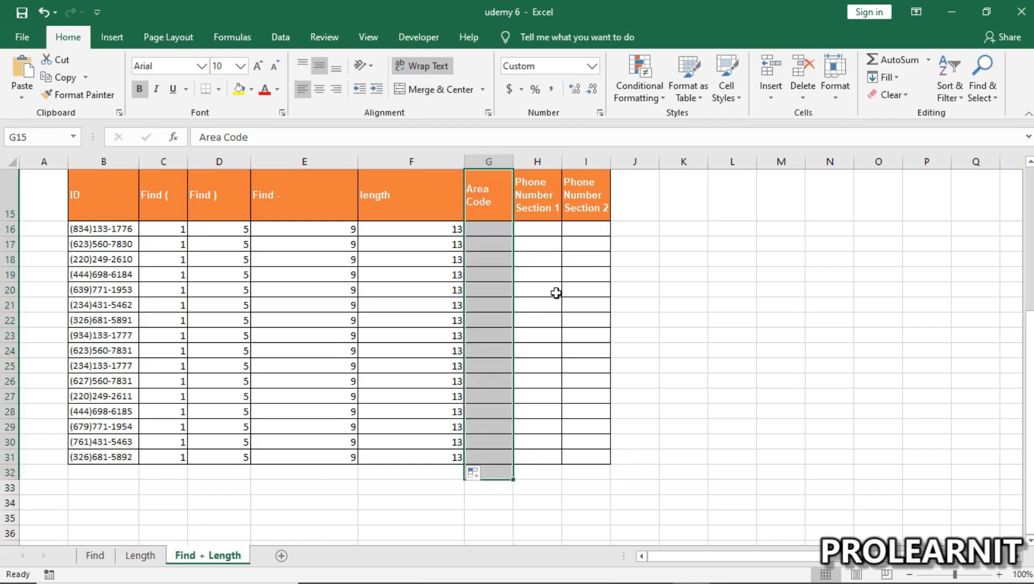
drag(555, 277, 557, 286)
click(594, 231)
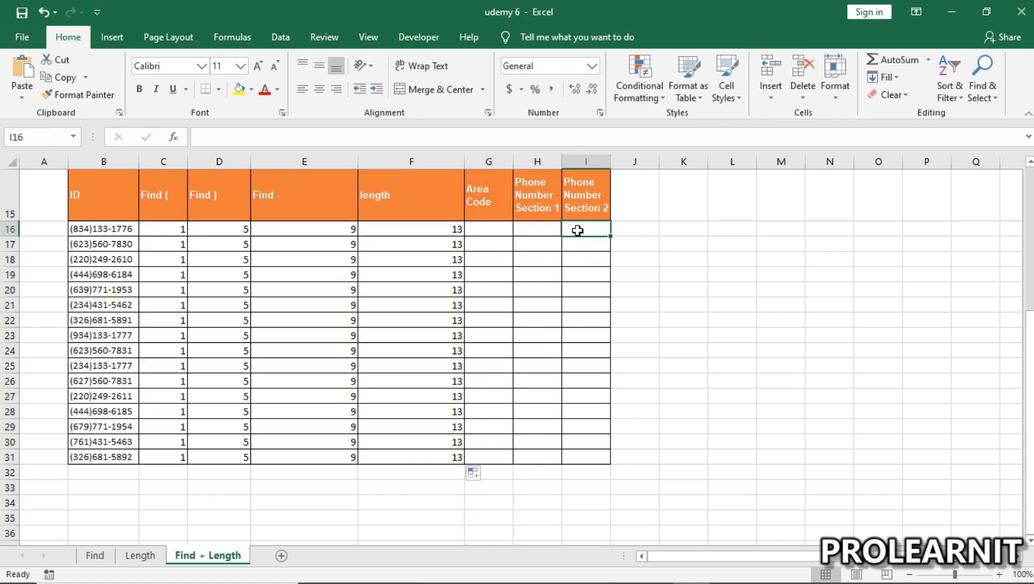
double_click(576, 228)
text(=RIGHT)
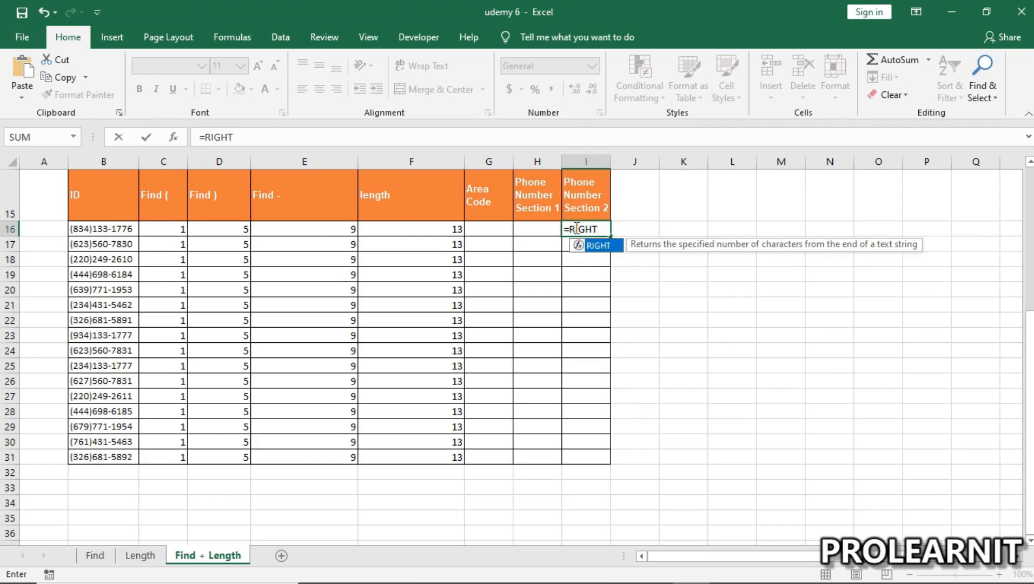
text(()
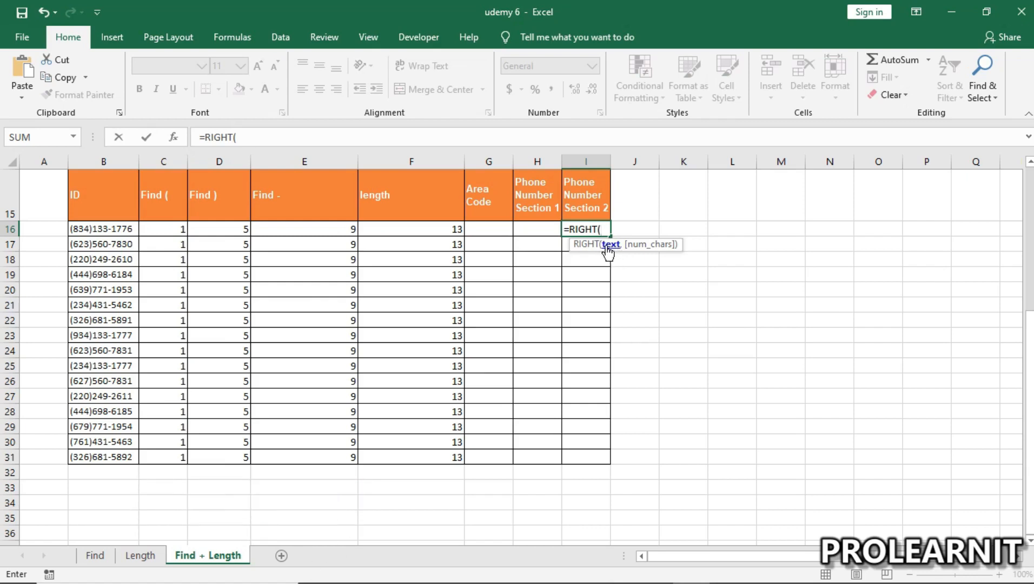
click(101, 229)
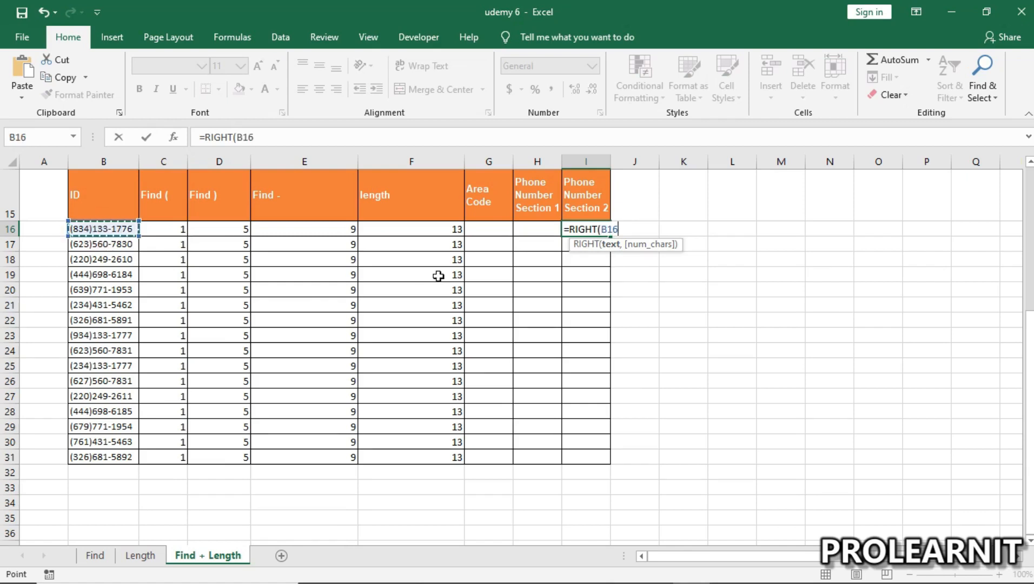
text(,)
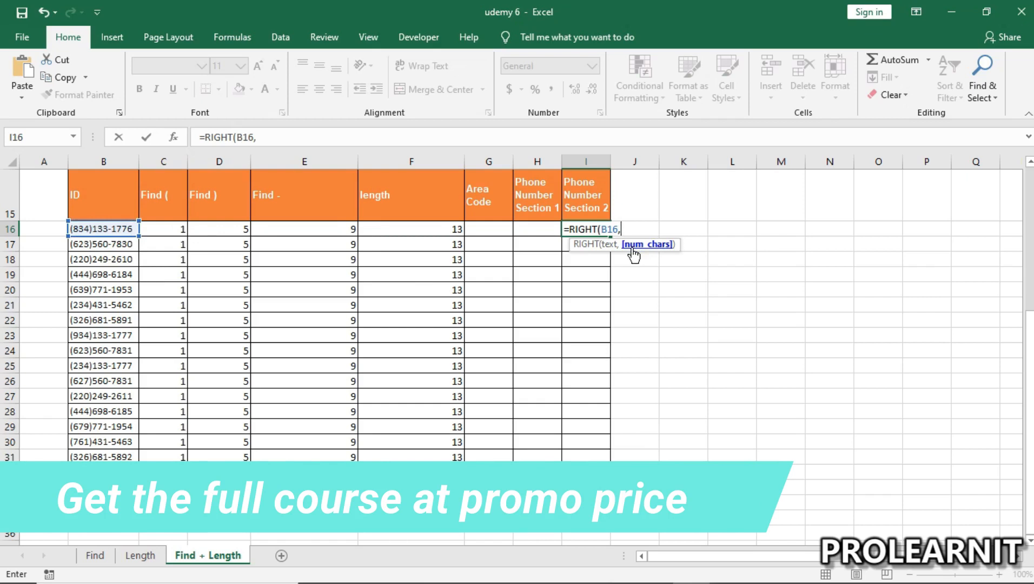
click(436, 229)
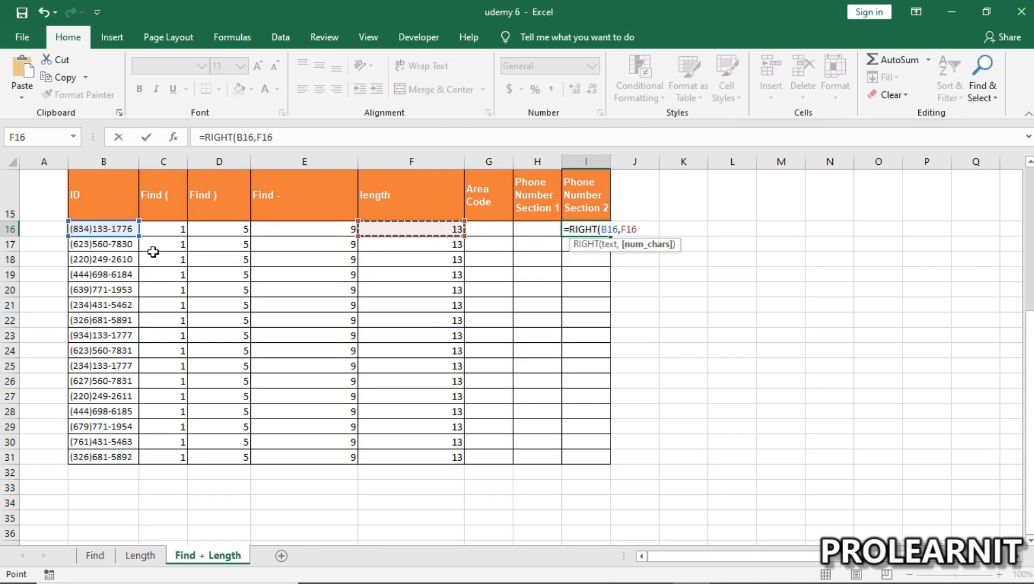
drag(621, 229, 639, 230)
text(-)
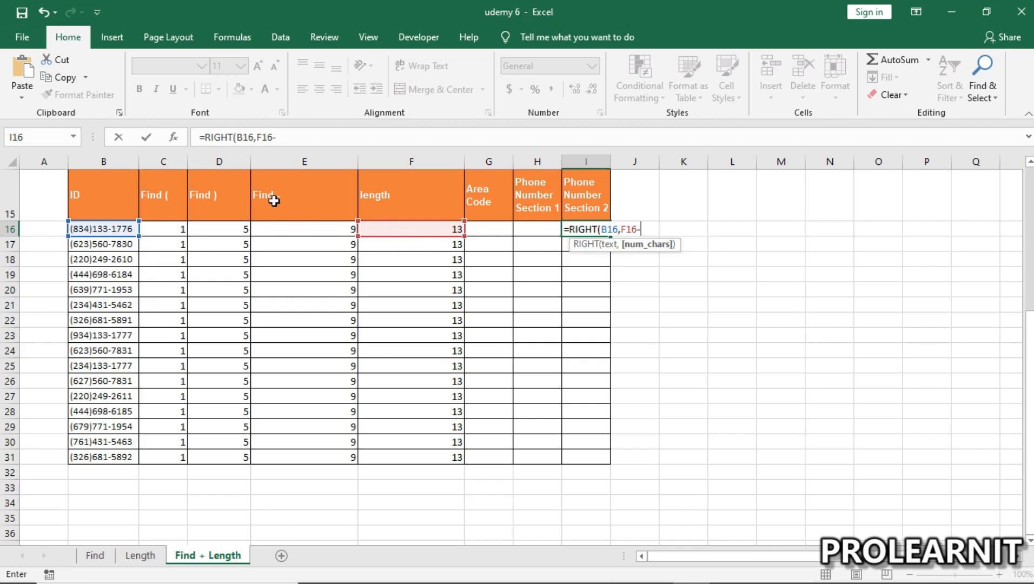
click(298, 226)
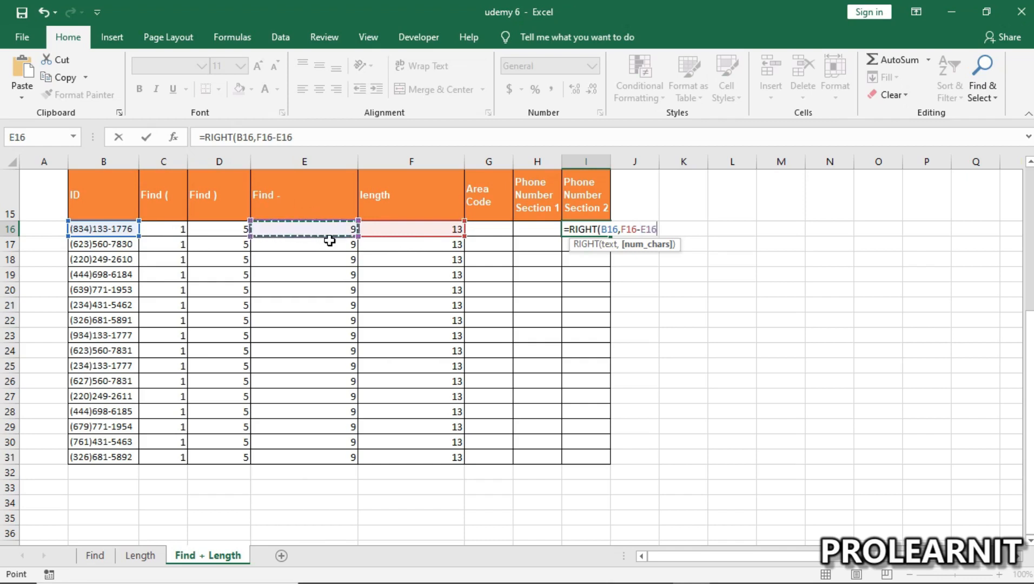
text())
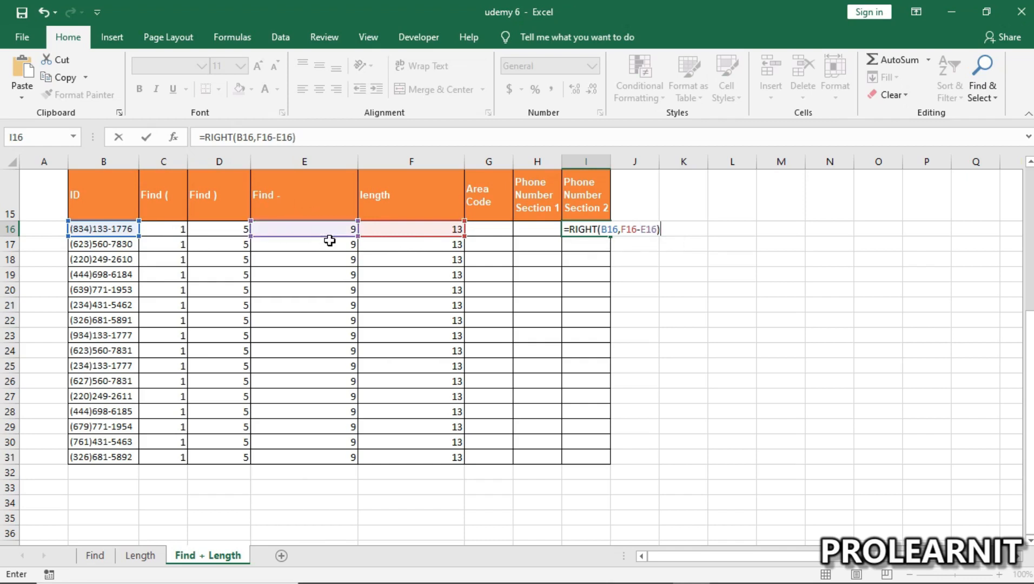
key(Return)
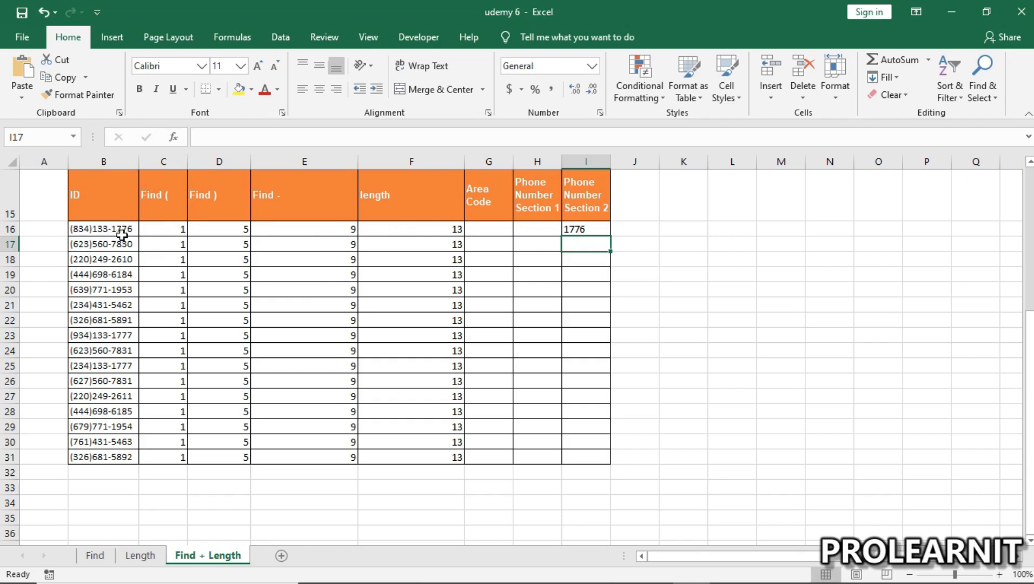
- Fill the section 2 formula from I16 down through I31 and compare the results with the IDs in column B
click(588, 230)
drag(611, 238, 631, 463)
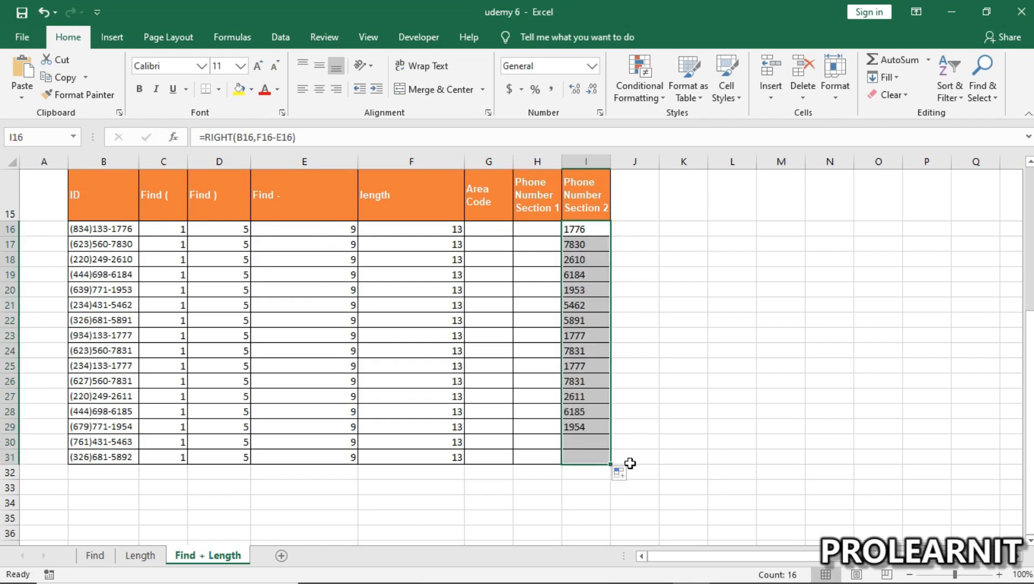
drag(574, 320, 572, 306)
click(573, 227)
drag(111, 230, 106, 481)
click(109, 335)
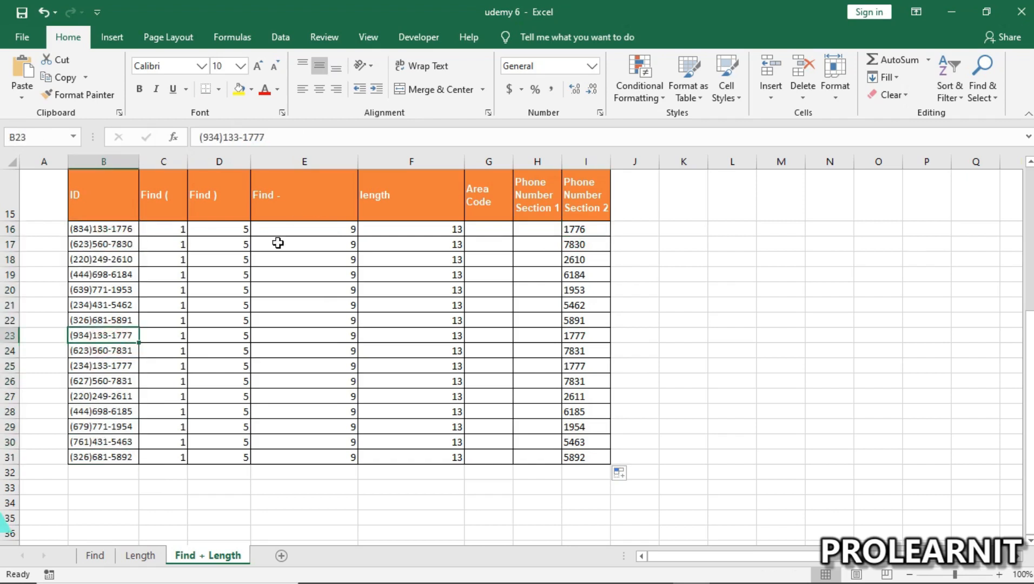
- Insert an extra 7 into the last section of the ID in B17 and check the formulas in F17 and I17
double_click(119, 244)
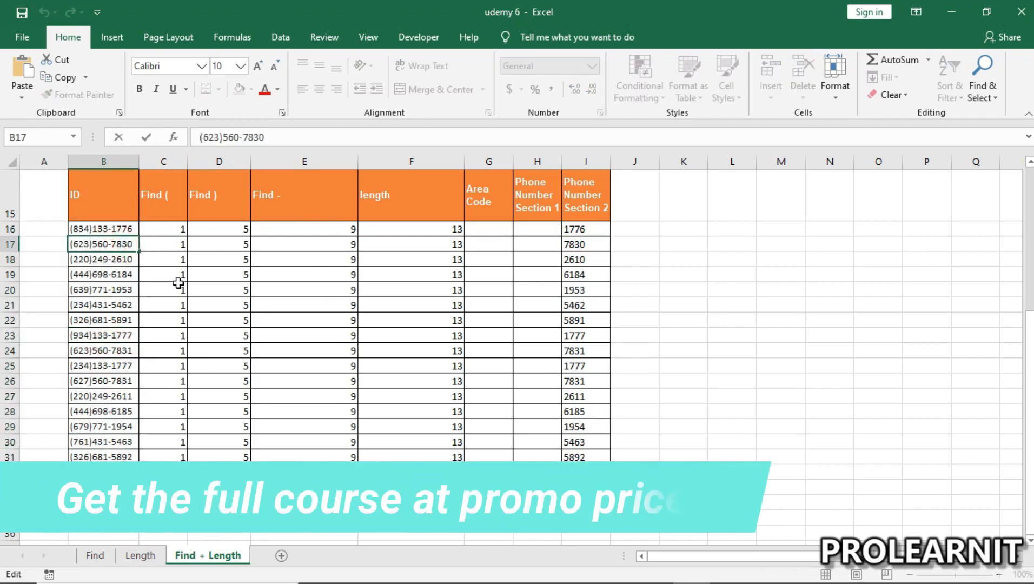
text(7)
click(217, 320)
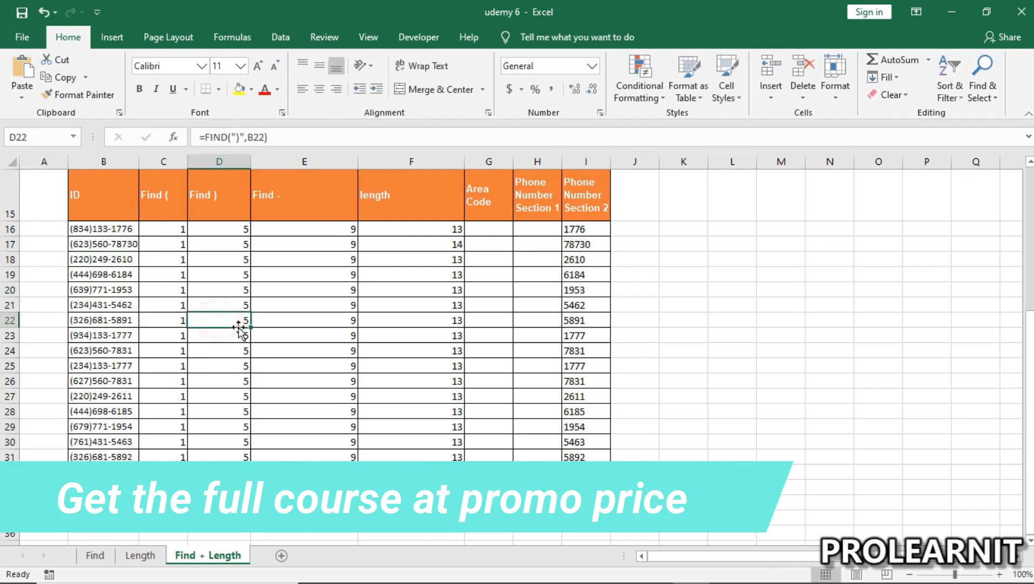
click(586, 247)
click(457, 248)
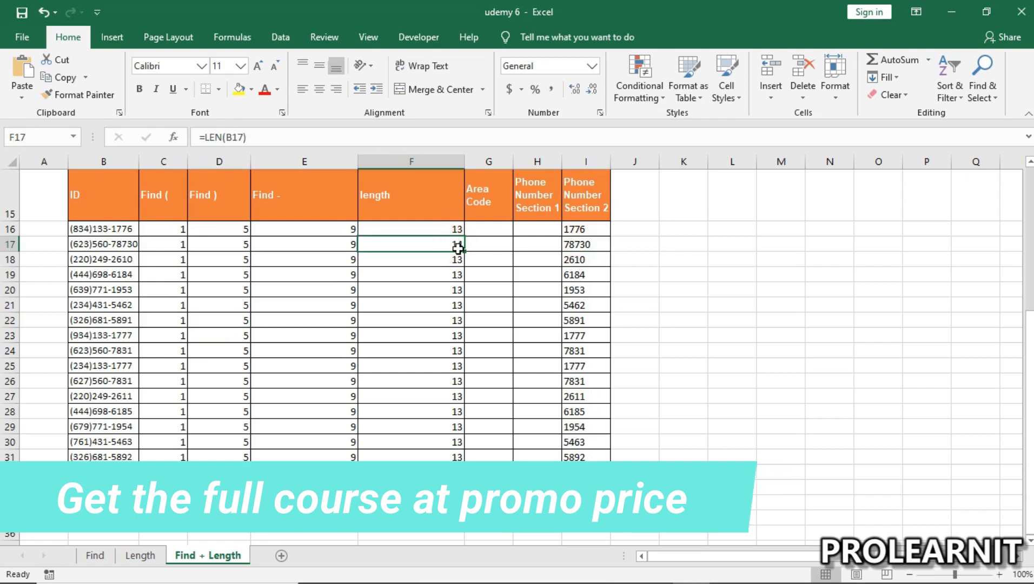
click(584, 247)
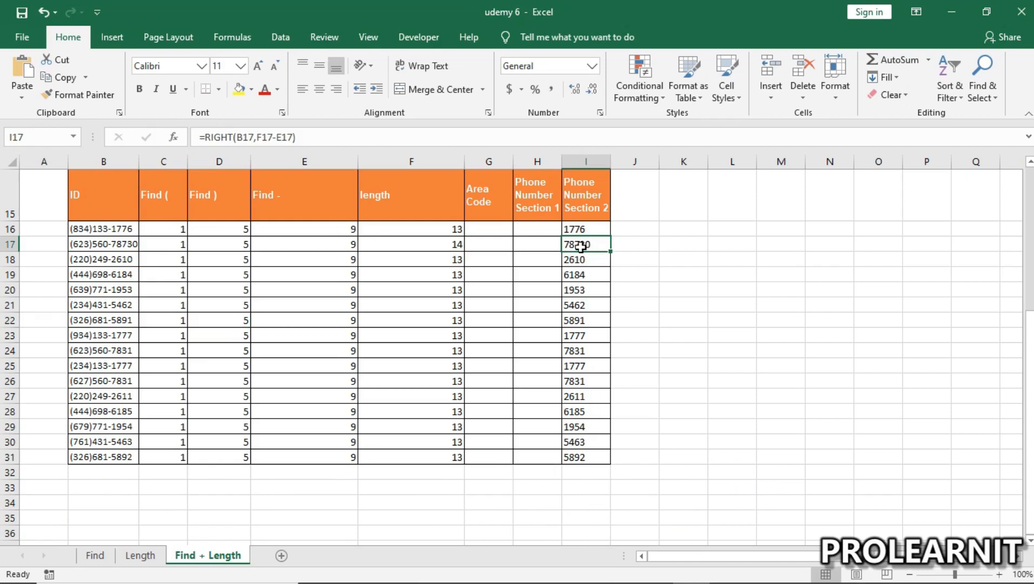
- Insert the digits 3444 into the last section of the ID in B18 and check the extracted section in I18
click(124, 258)
key(F2)
text(3444)
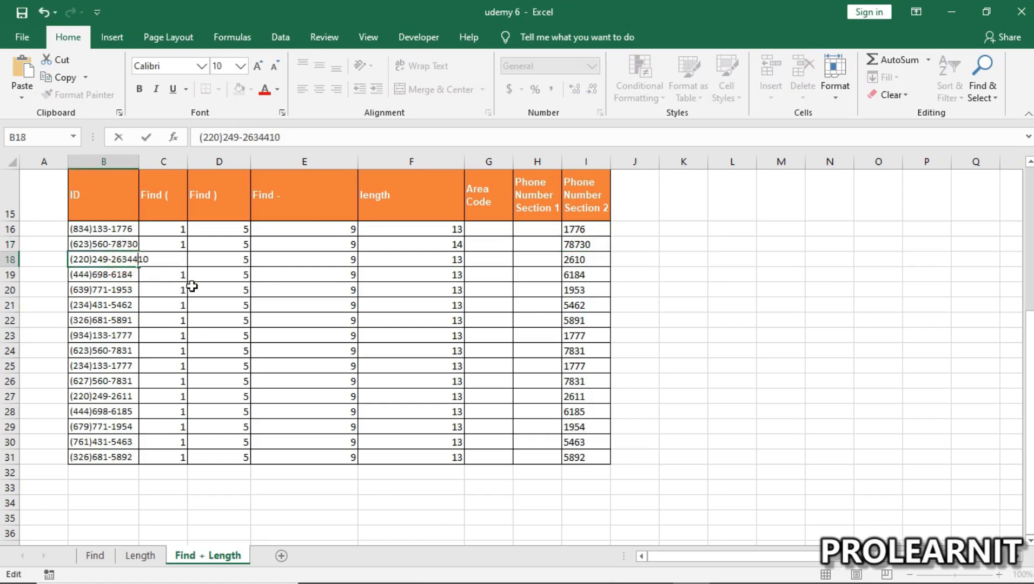
click(583, 306)
click(578, 259)
key(ctrl+c)
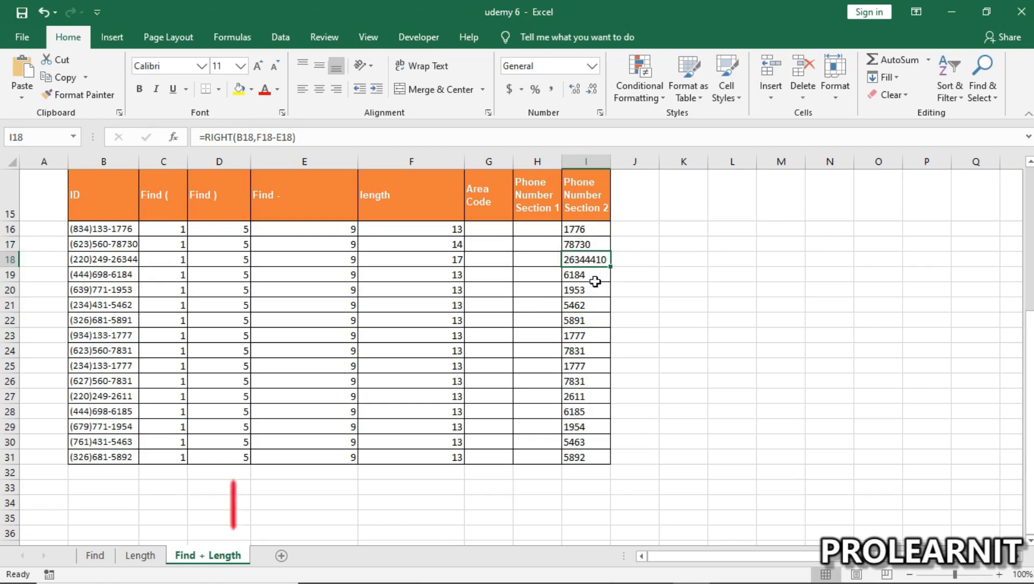
drag(582, 227, 587, 351)
key(ctrl+v)
- Undo the test digits added to the IDs in B17 and B18
key(ctrl+z)
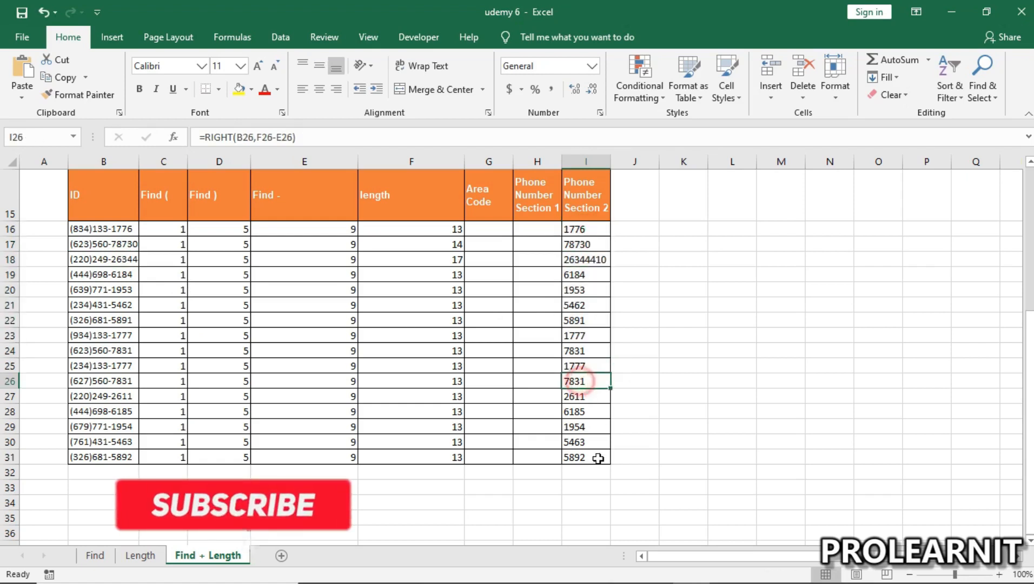
key(ctrl+z)
key(ctrl+z)
click(585, 323)
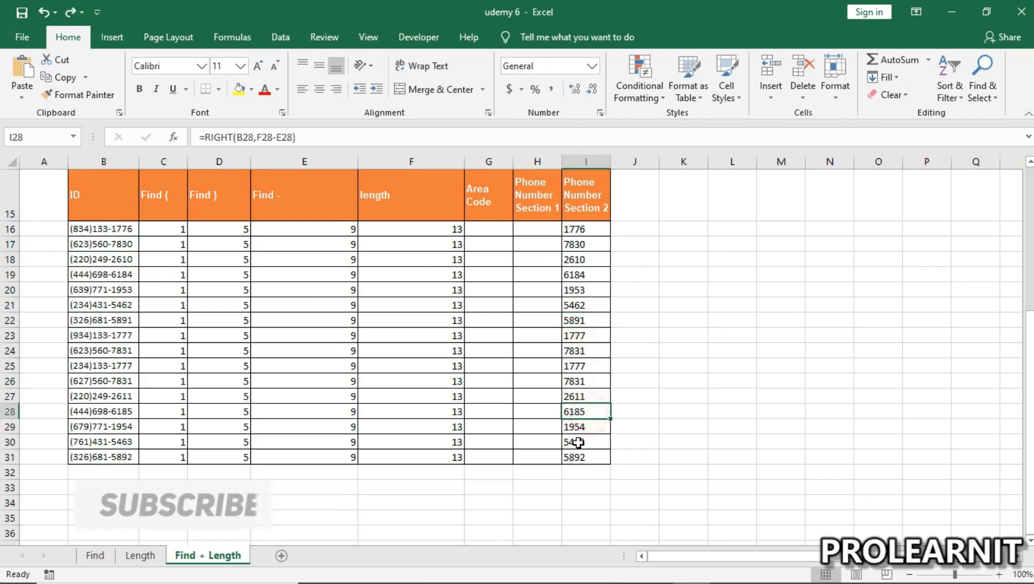
- Examine the F16-E16 argument in the I16 formula and review the extracted values down I16:I31
click(580, 229)
double_click(580, 230)
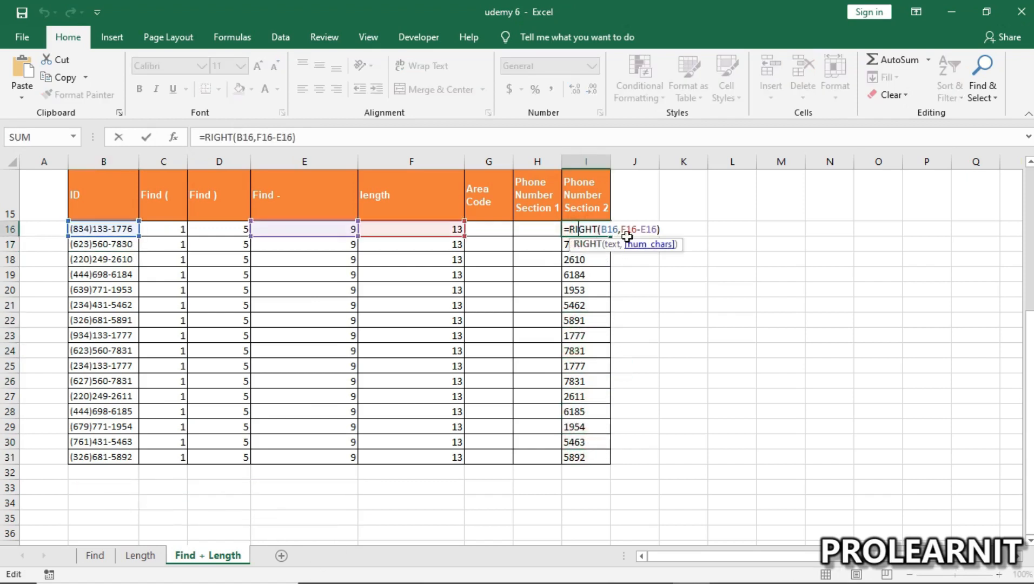
drag(622, 229, 658, 230)
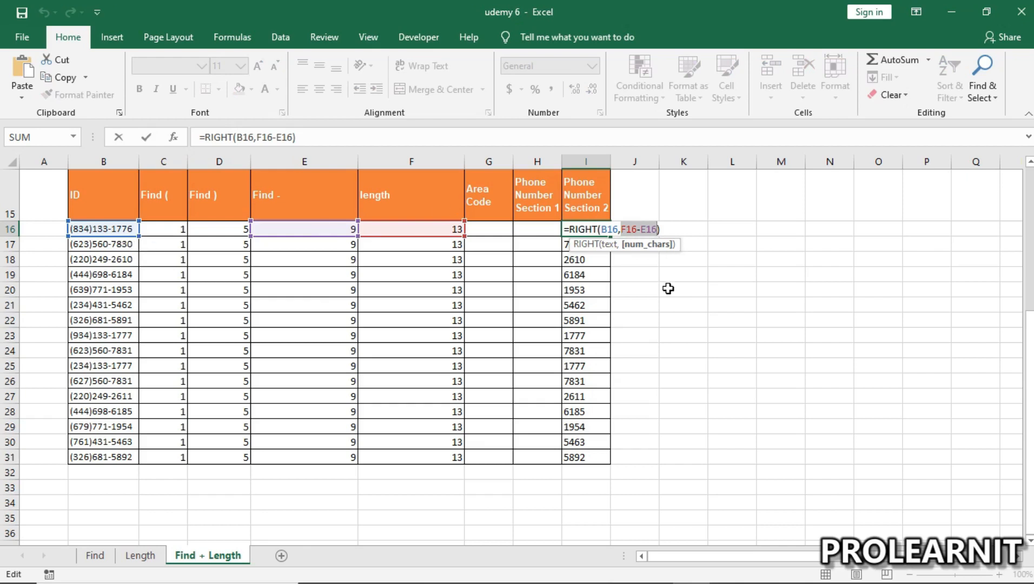
key(Return)
click(590, 227)
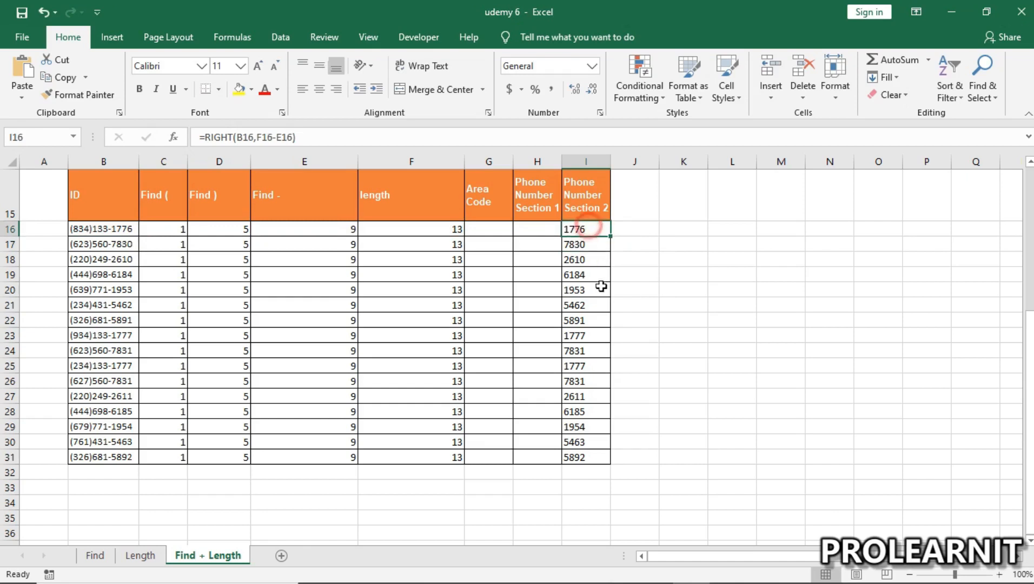
click(593, 441)
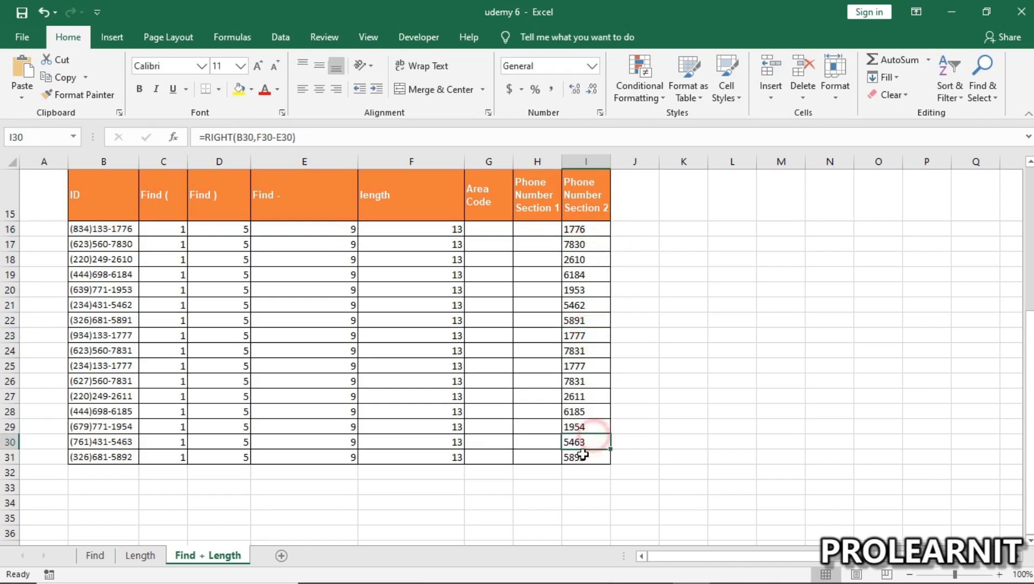
drag(578, 237, 599, 458)
- Enter =RIGHT(B16,E16-C16) in H16 under Phone Number Section 1
click(541, 229)
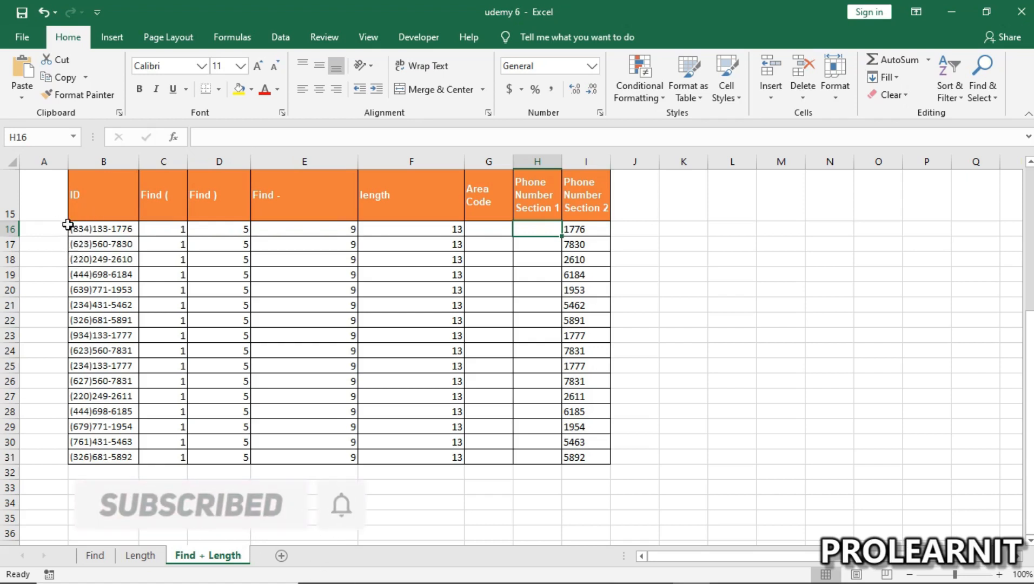
double_click(542, 230)
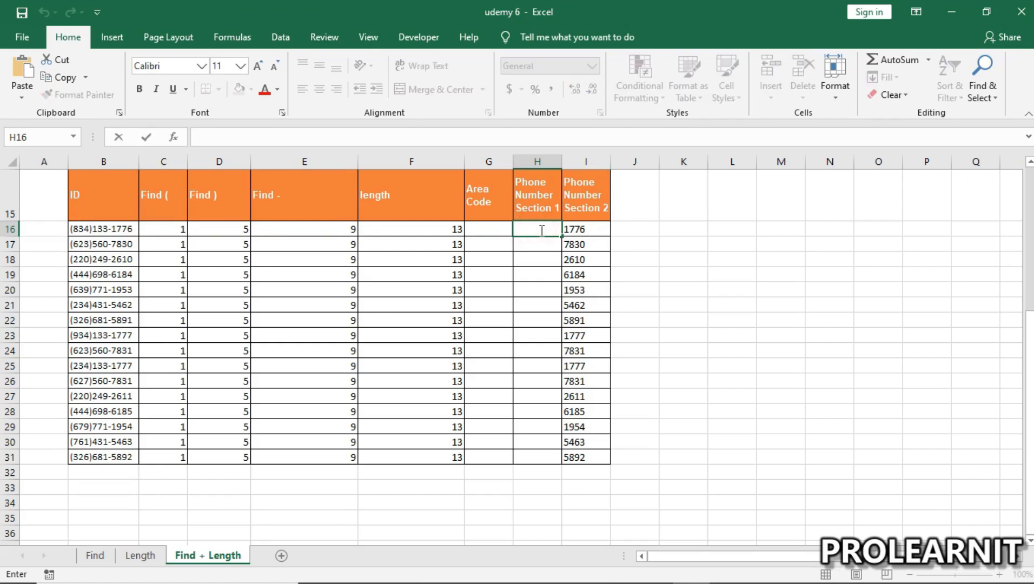
text(=)
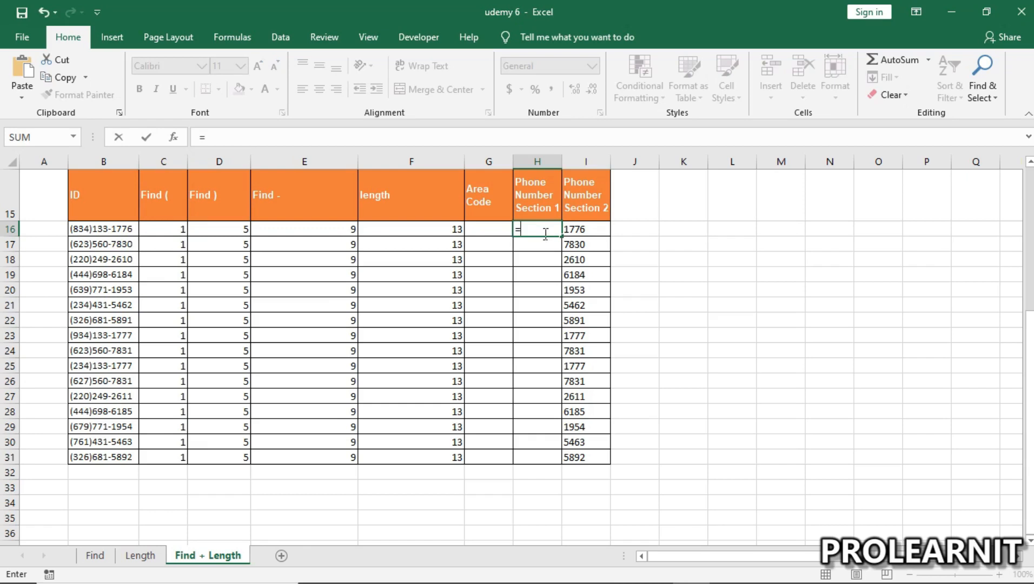
text(RIGHT)
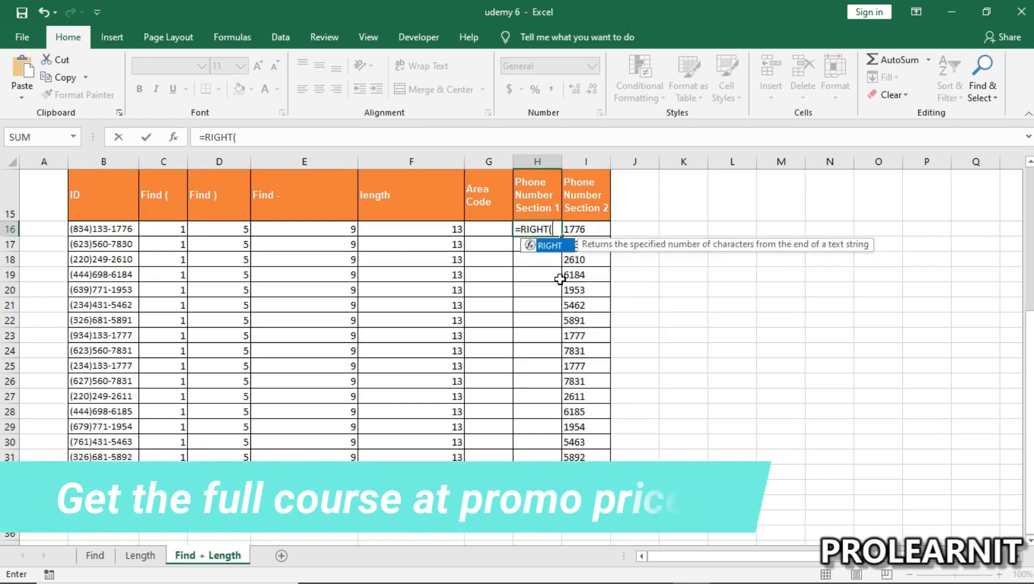
text(()
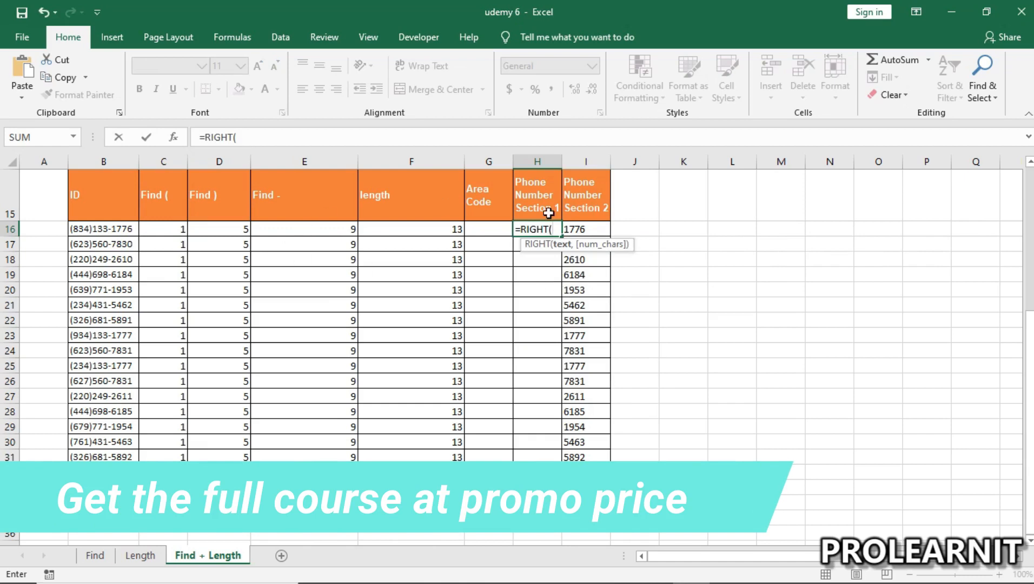
click(103, 228)
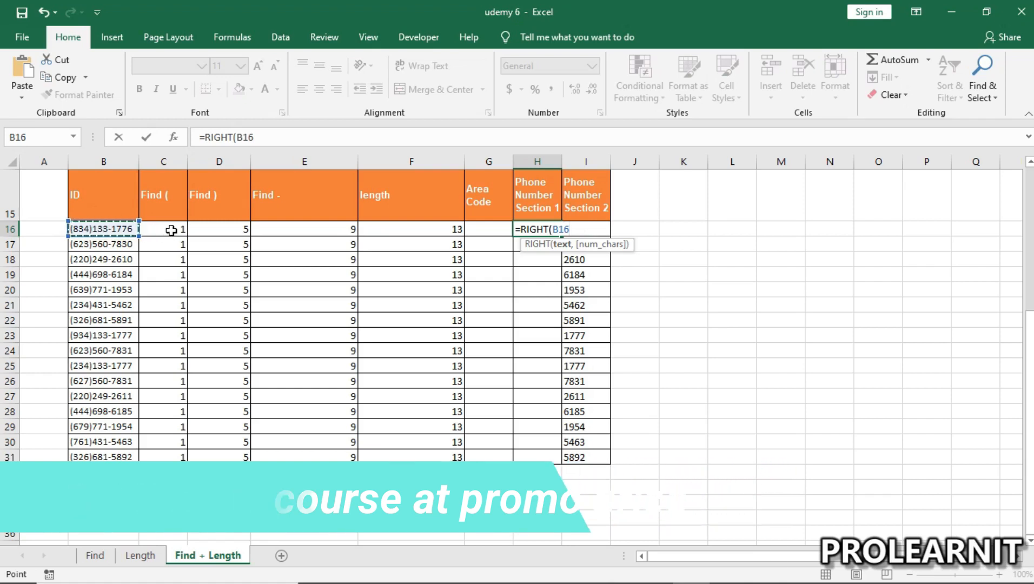
text(,)
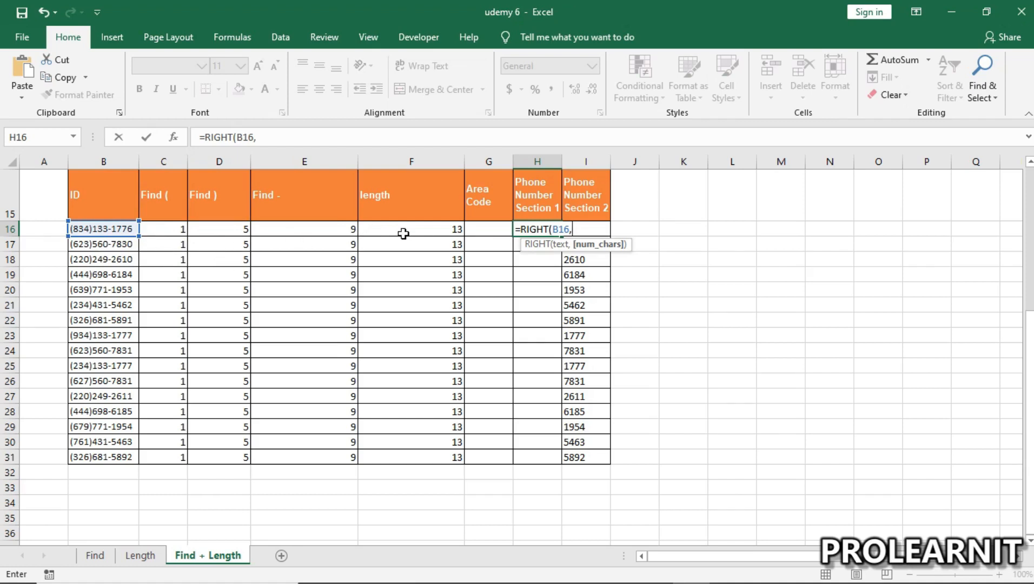
click(348, 231)
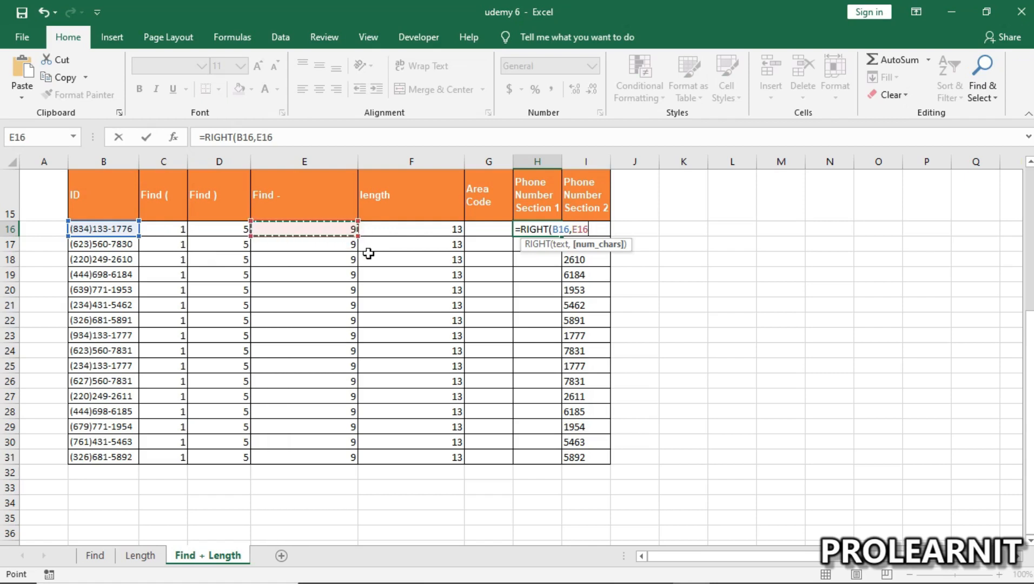
click(170, 231)
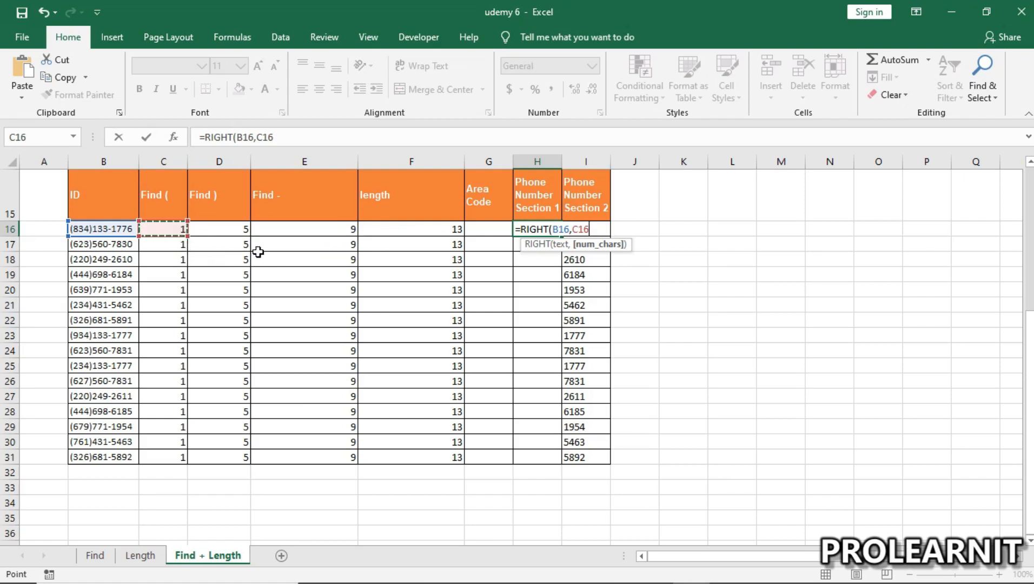
click(297, 229)
text(-)
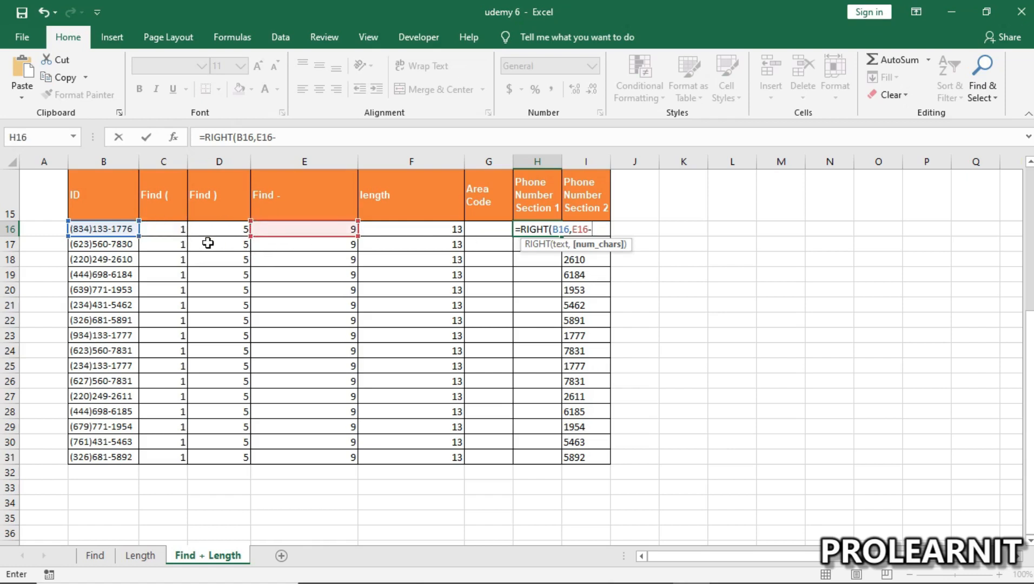
click(183, 230)
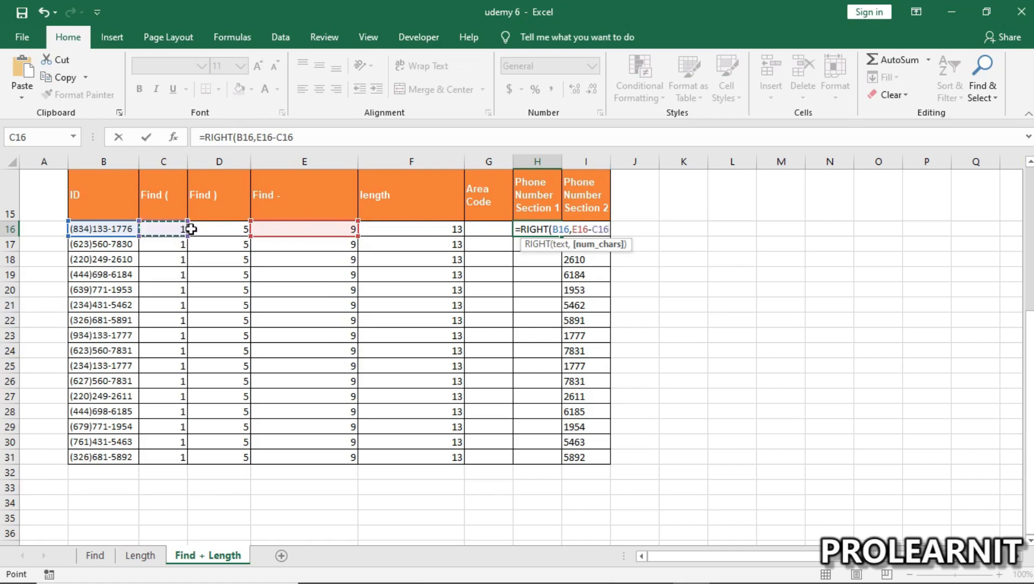
text())
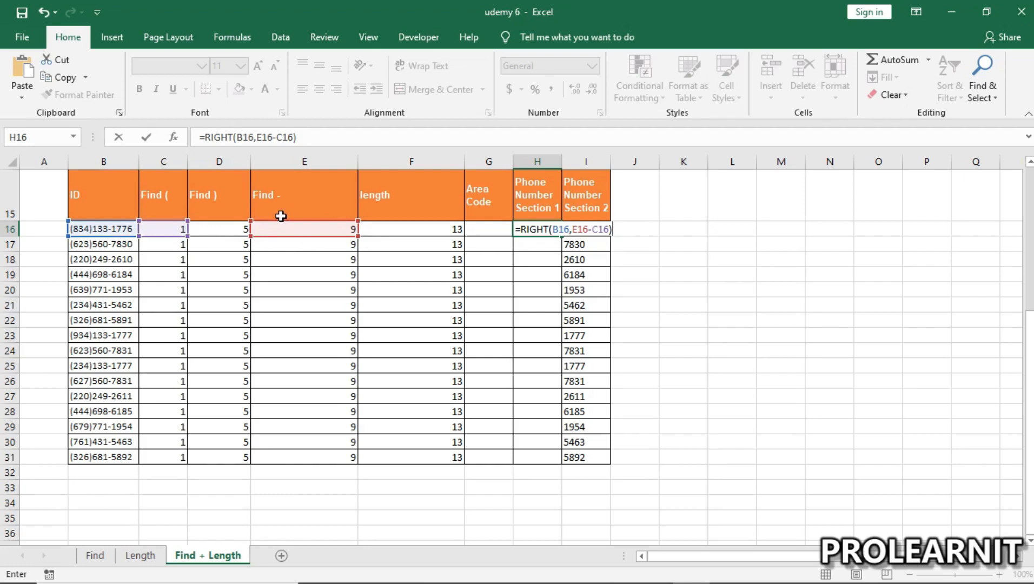
key(Return)
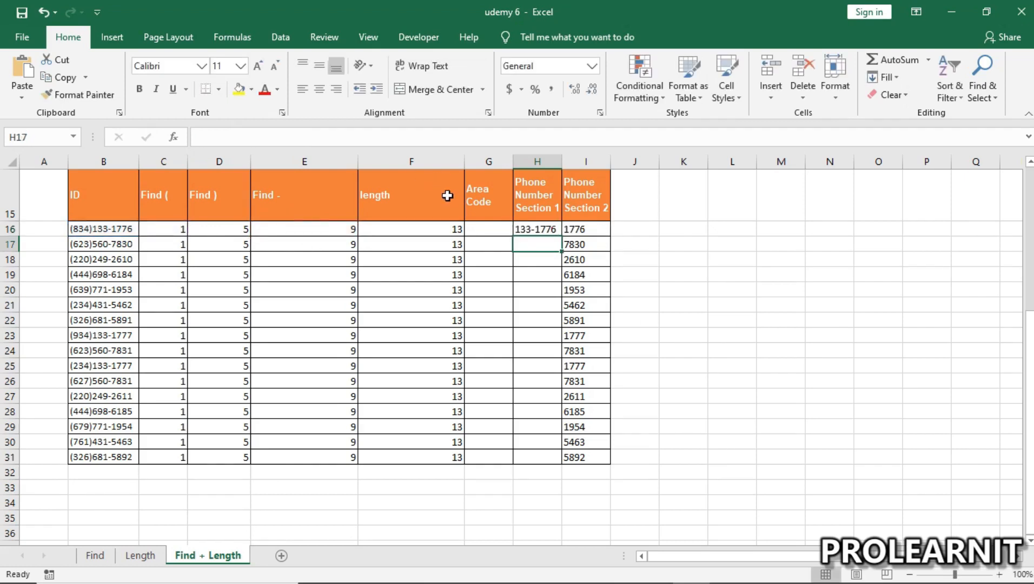
- Compare the RIGHT formula and its output in H16 with the source ID in B16
click(544, 230)
click(536, 277)
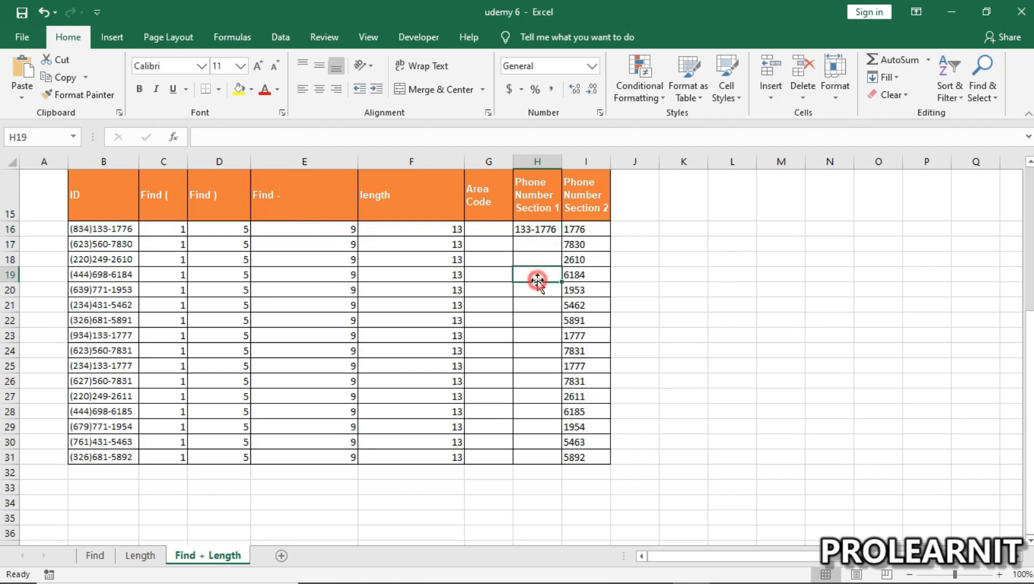
click(533, 233)
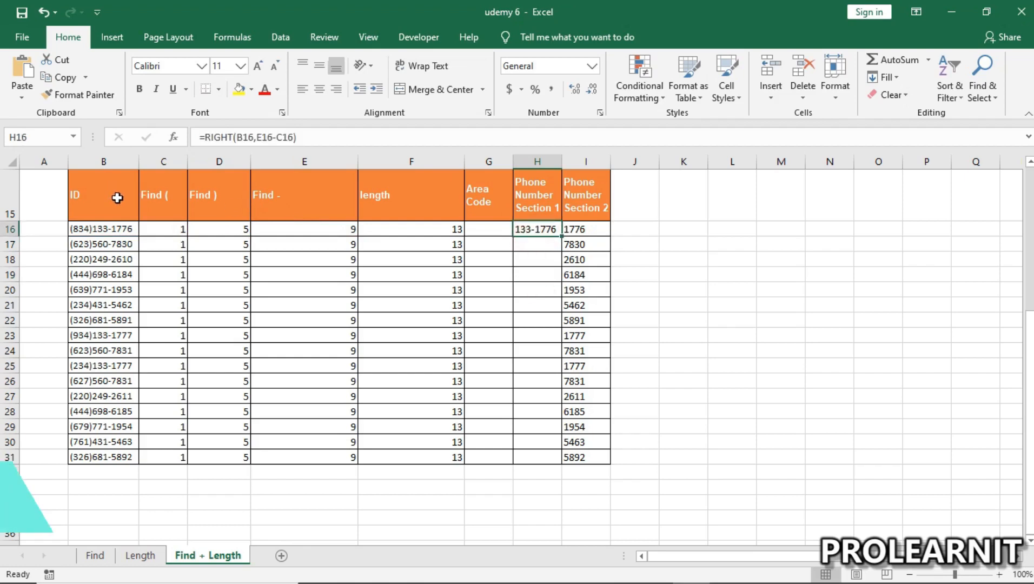
click(98, 230)
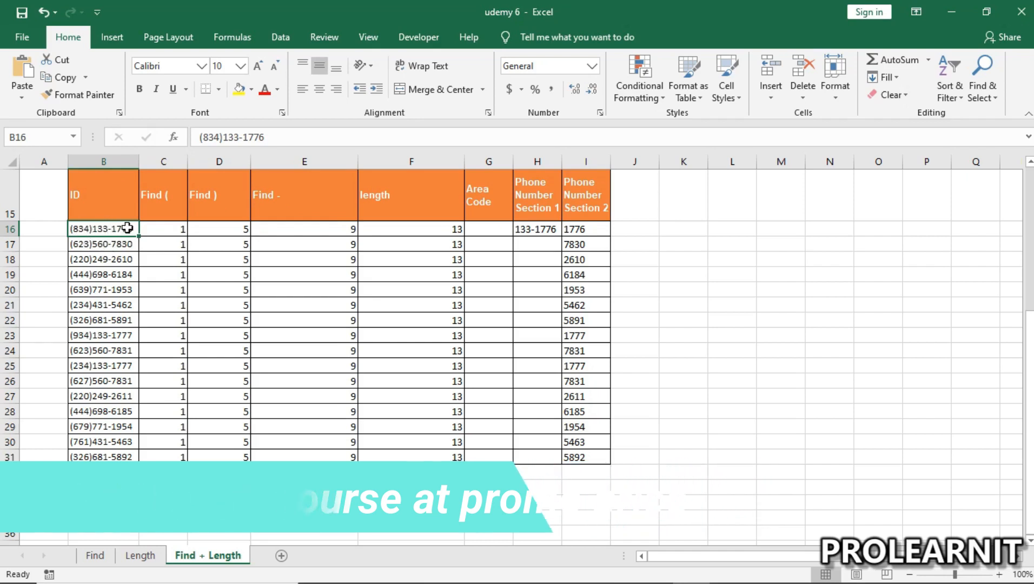
click(536, 228)
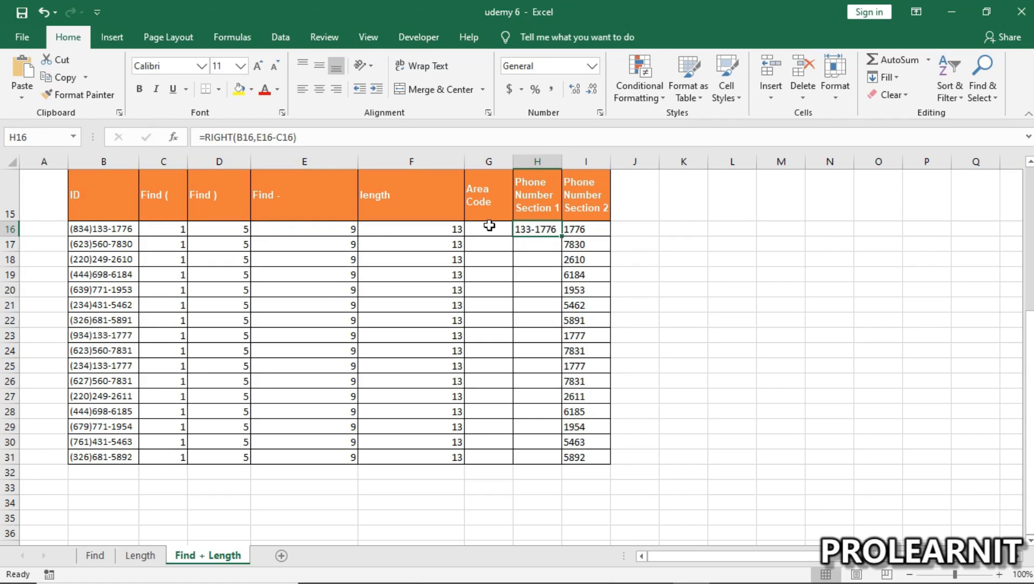
click(204, 137)
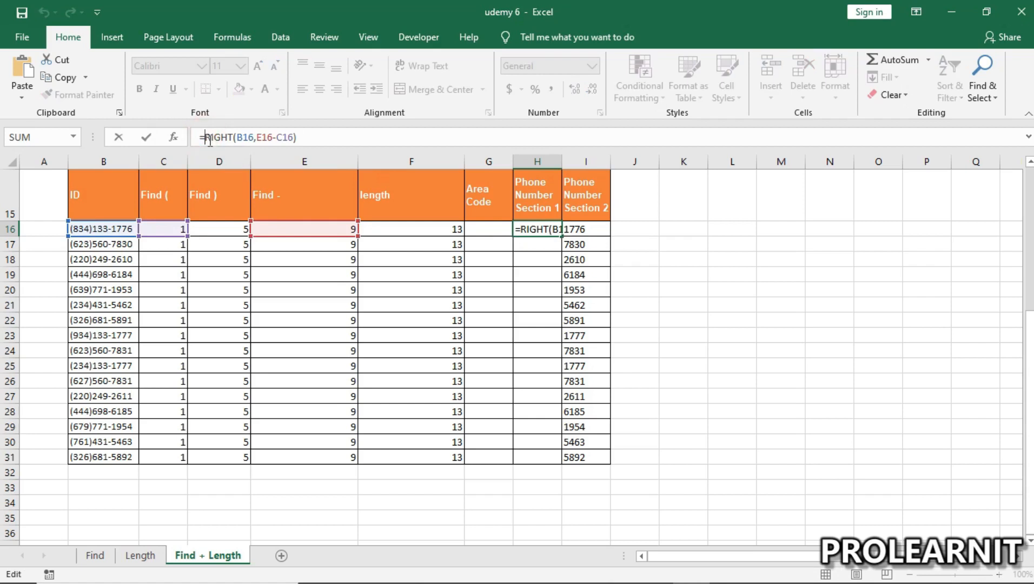
key(Return)
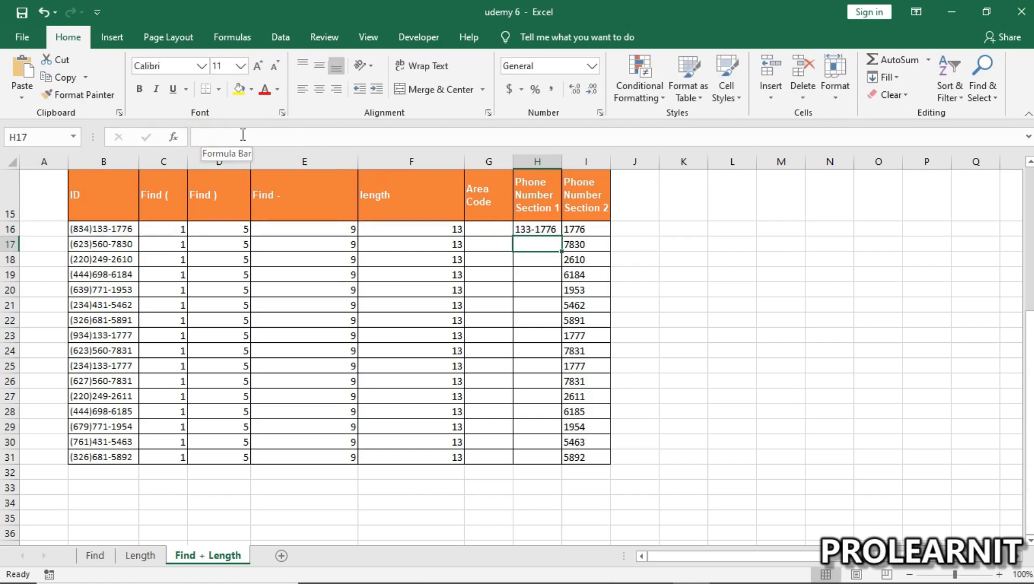
- Try to wrap the RIGHT formula in H16 in a LEFT function with E16-D16 as the number of characters
click(541, 229)
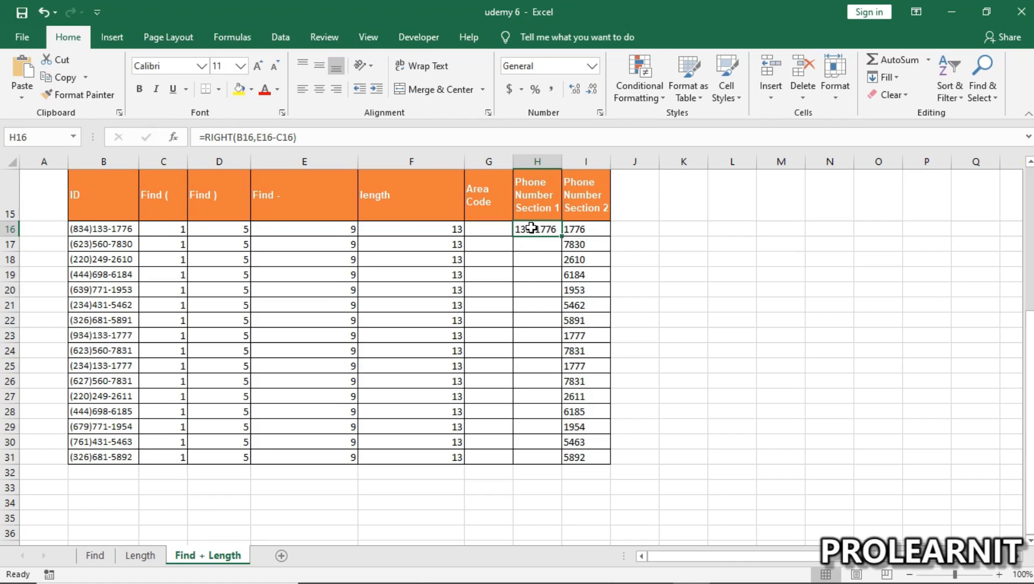
click(203, 137)
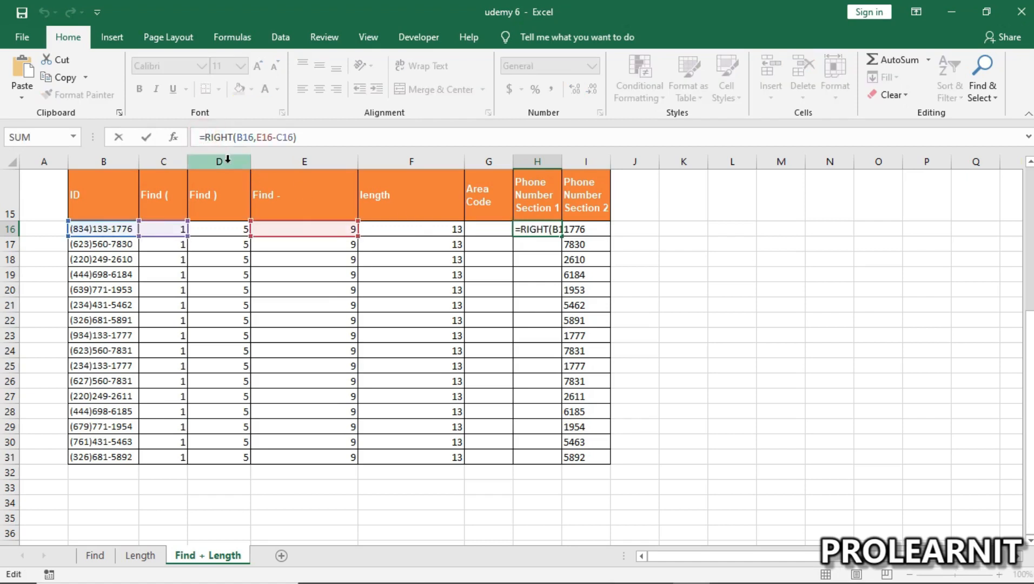
text(LEFT)
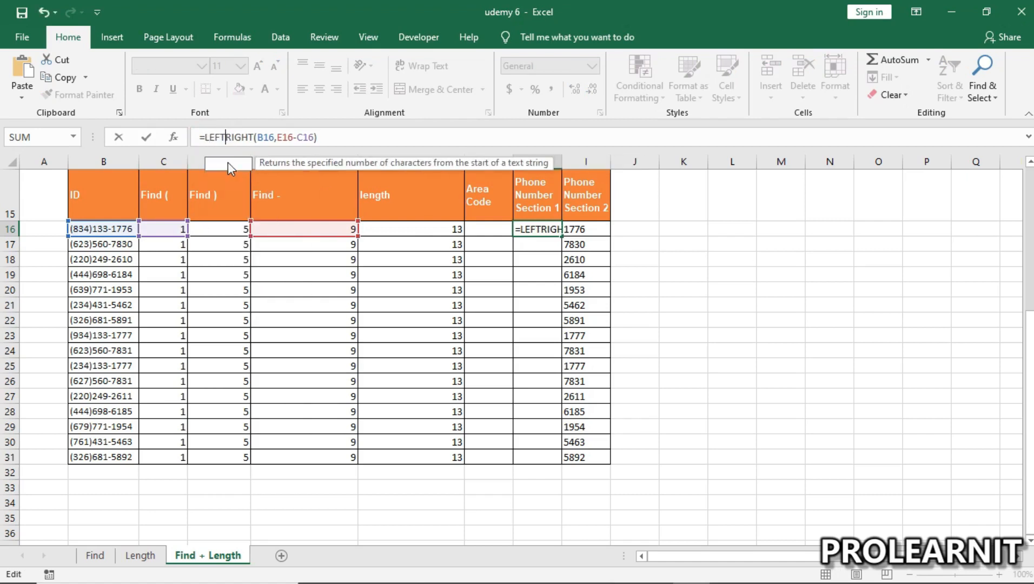
double_click(228, 163)
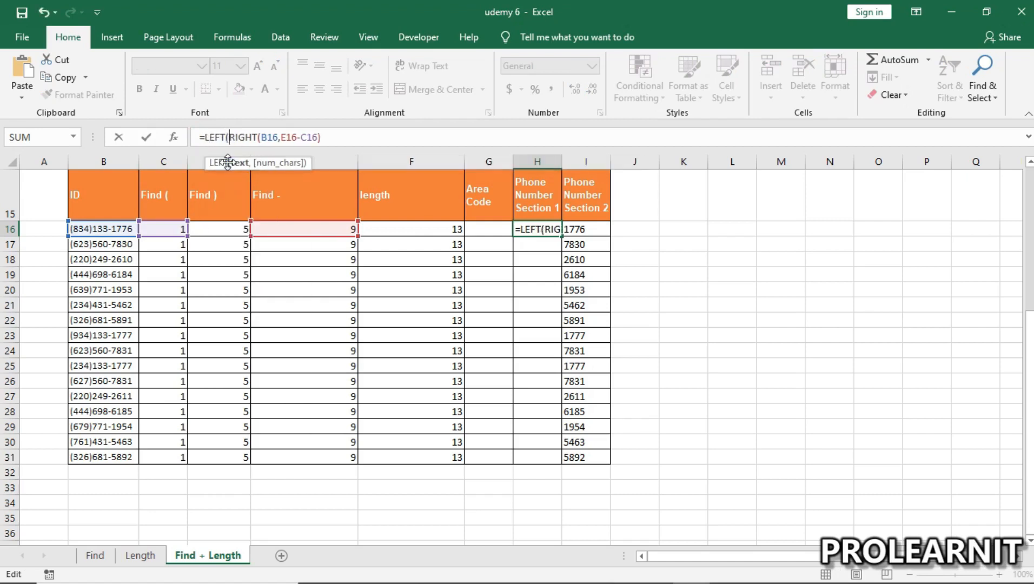
click(334, 142)
text(,)
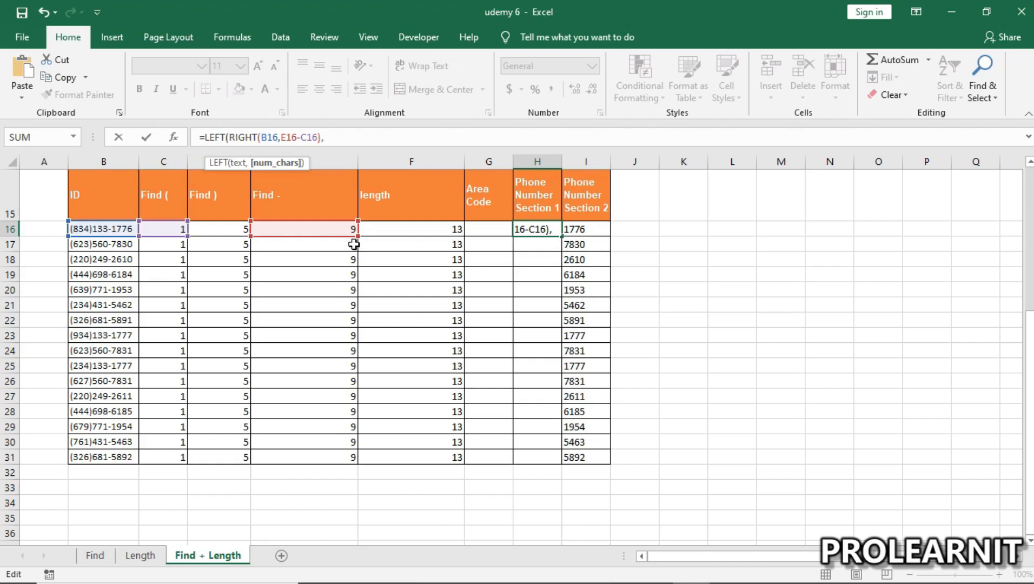
click(351, 138)
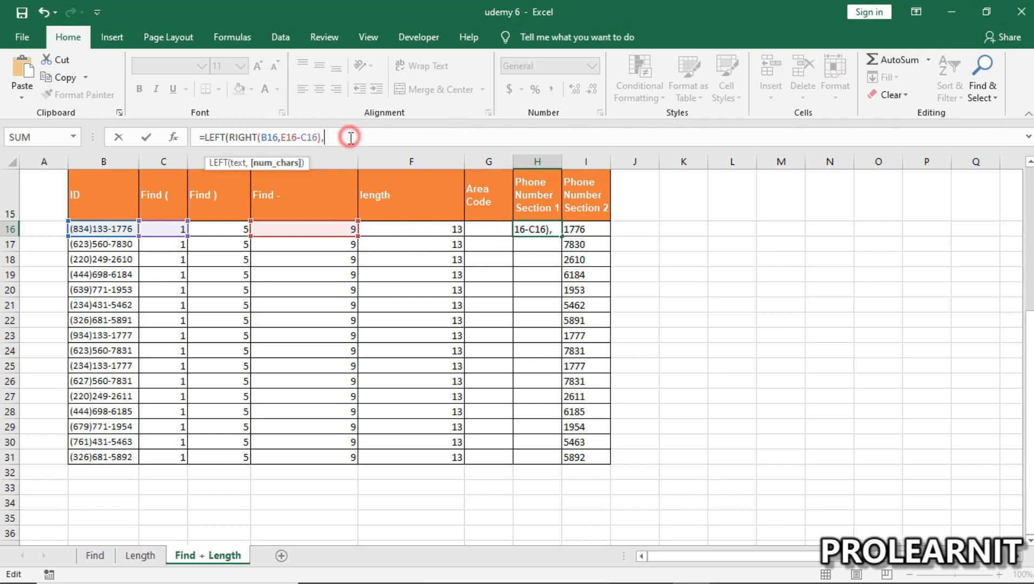
click(346, 231)
text(-)
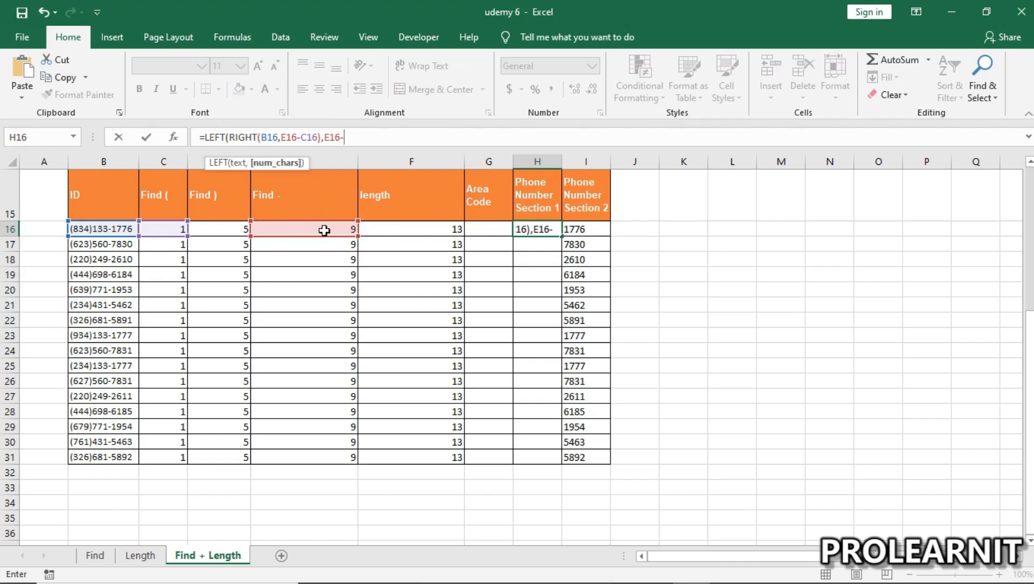
click(240, 228)
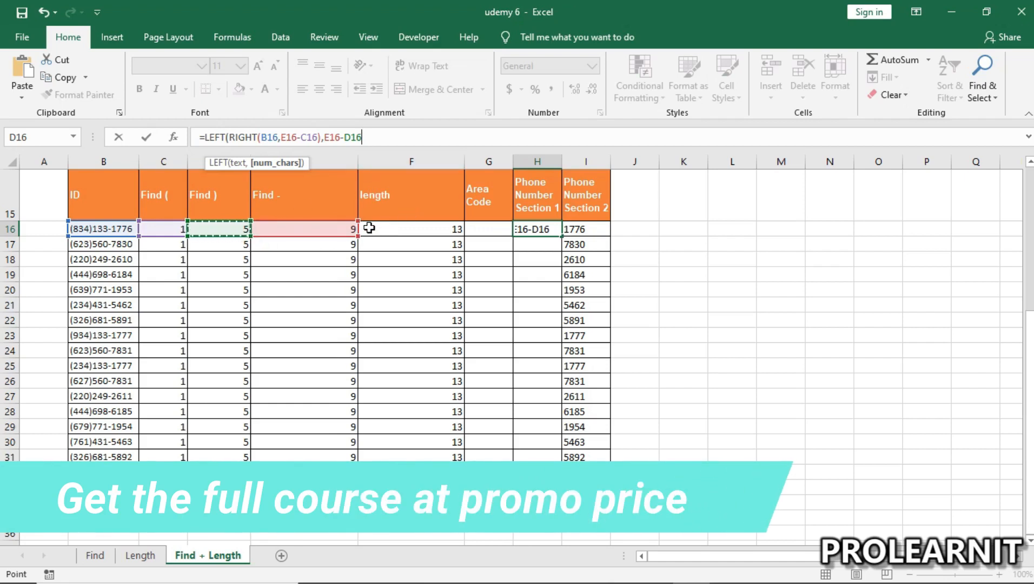
- Remove the E16-D16 argument and the LEFT wrapper from H16, committing the formula as =RIGHT(B16,E16-C16)
key(BackSpace)
key(BackSpace)
key(BackSpace)
key(BackSpace)
key(BackSpace)
key(BackSpace)
key(BackSpace)
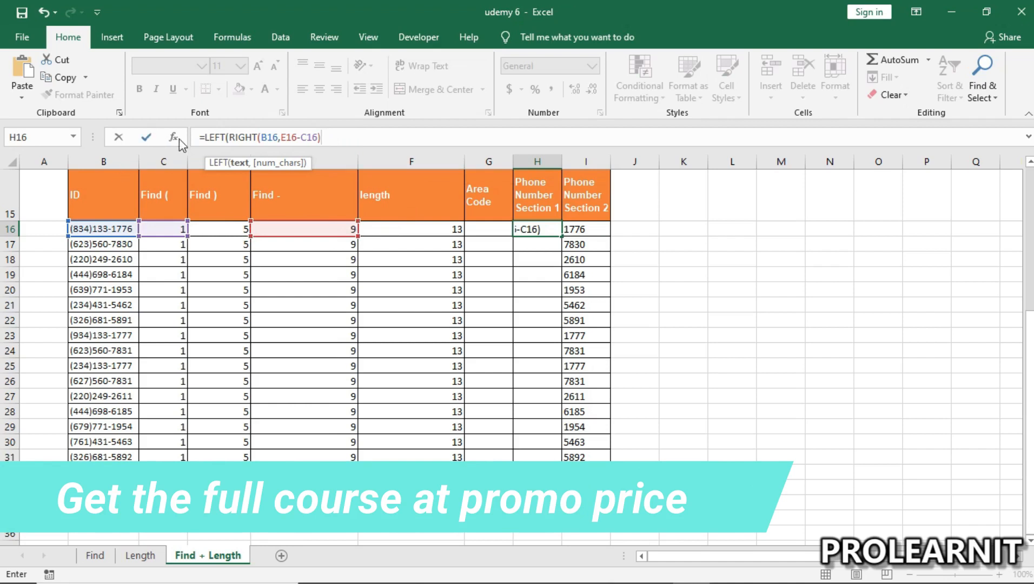
click(230, 138)
key(BackSpace)
key(BackSpace)
key(BackSpace)
key(BackSpace)
key(BackSpace)
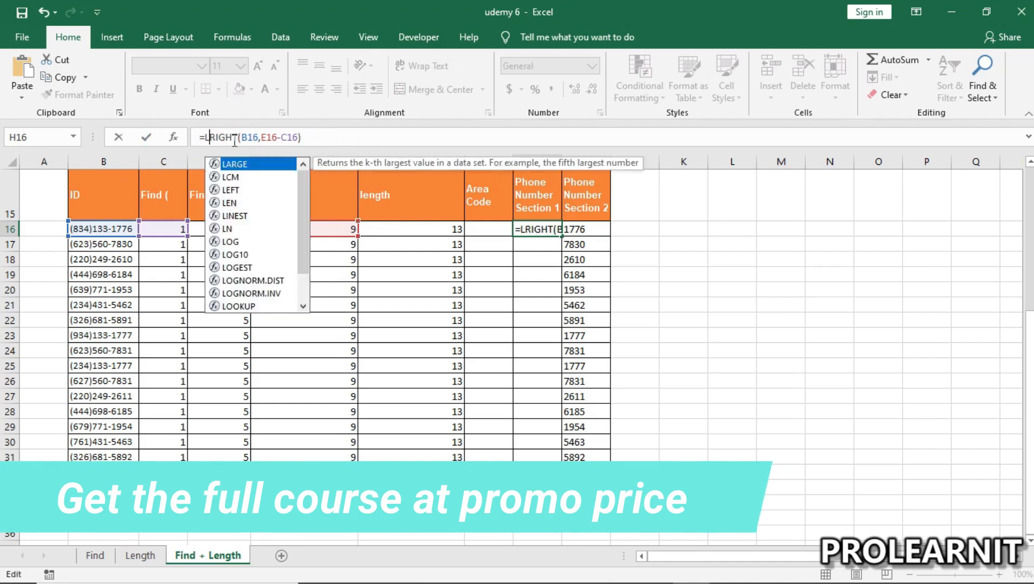
key(ctrl+Return)
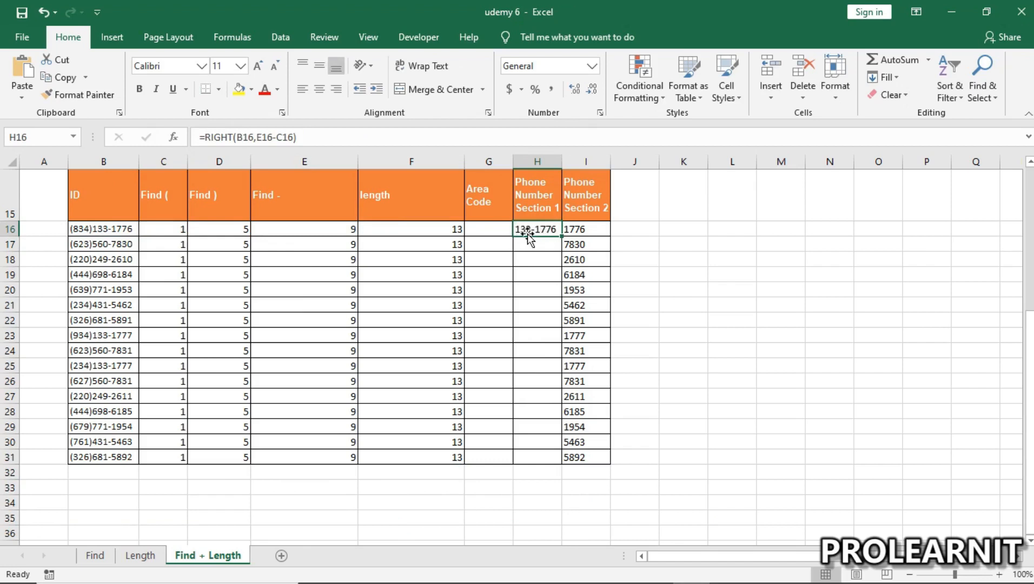
- Examine the FIND formulas in E16, D16 and C16 alongside the RIGHT formula in H16
click(344, 232)
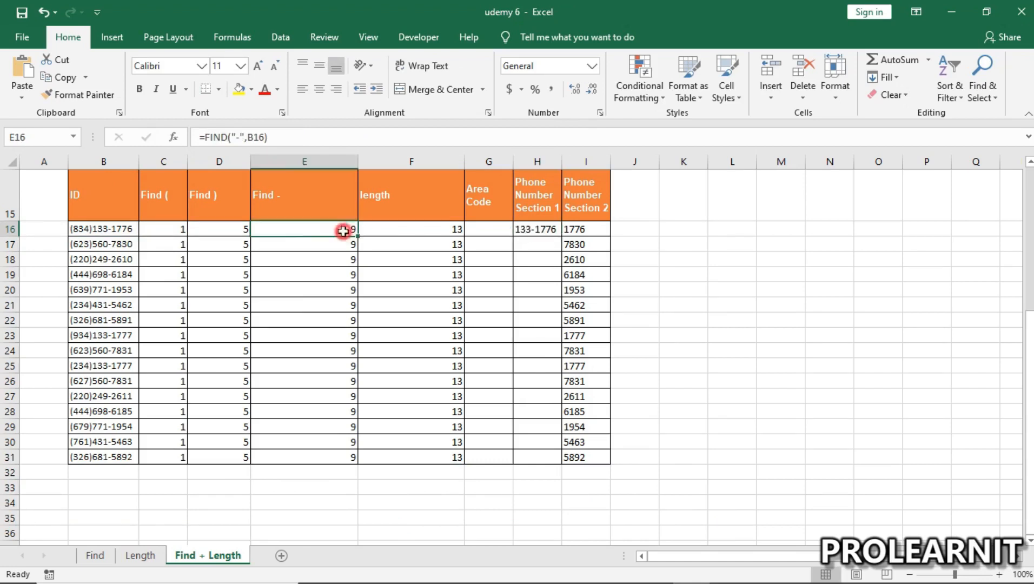
click(233, 229)
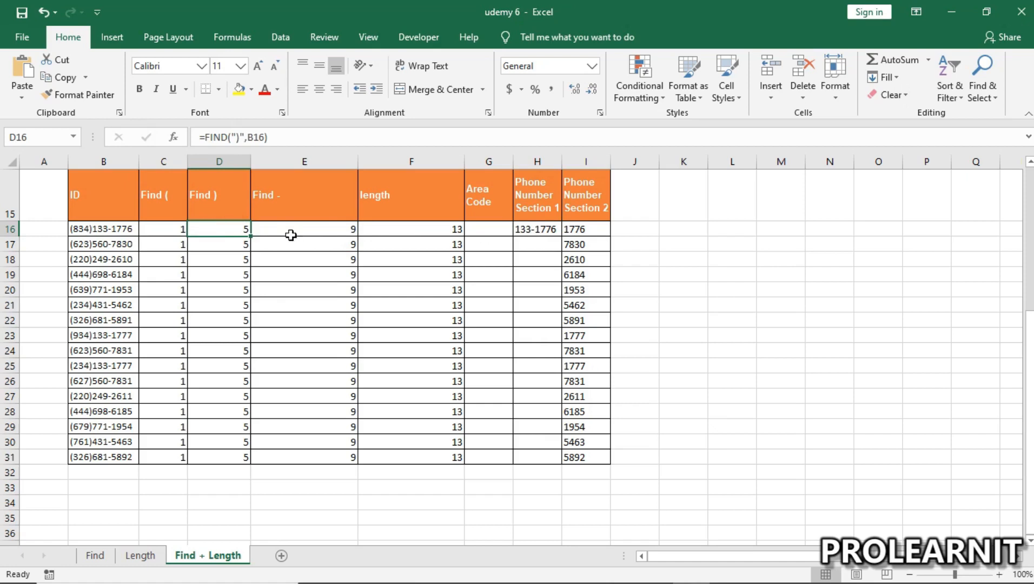
click(535, 232)
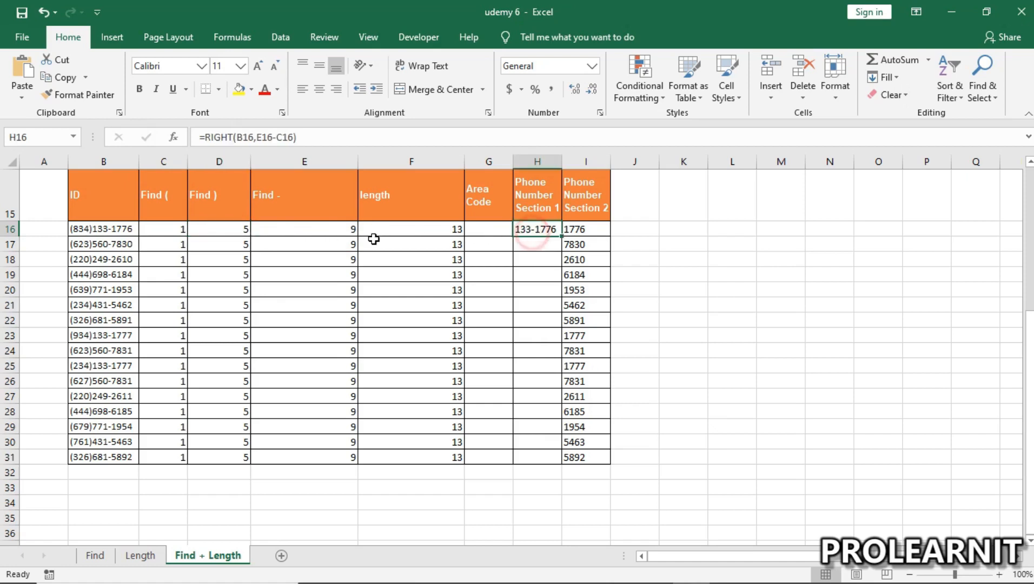
click(338, 232)
click(243, 230)
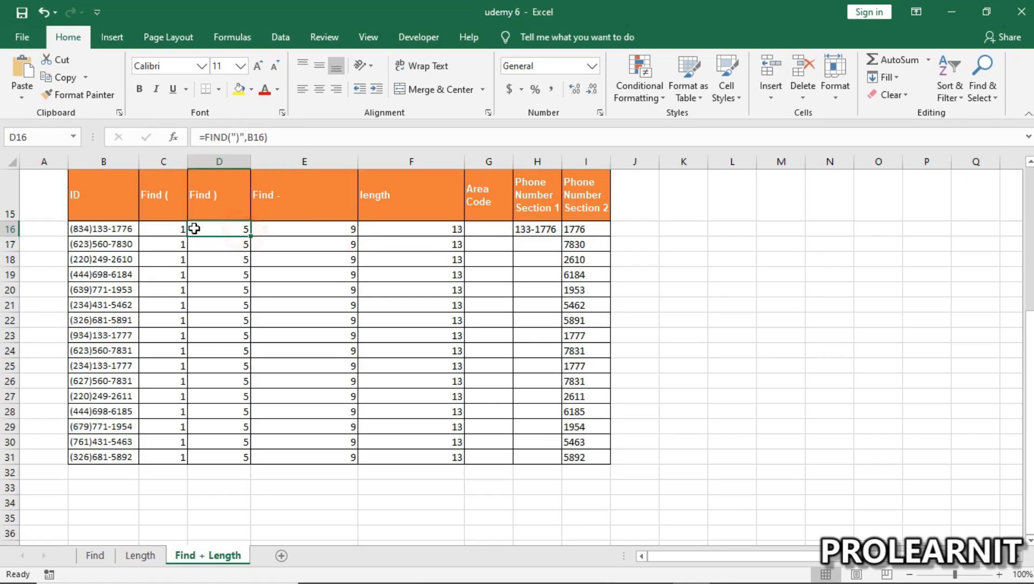
click(172, 228)
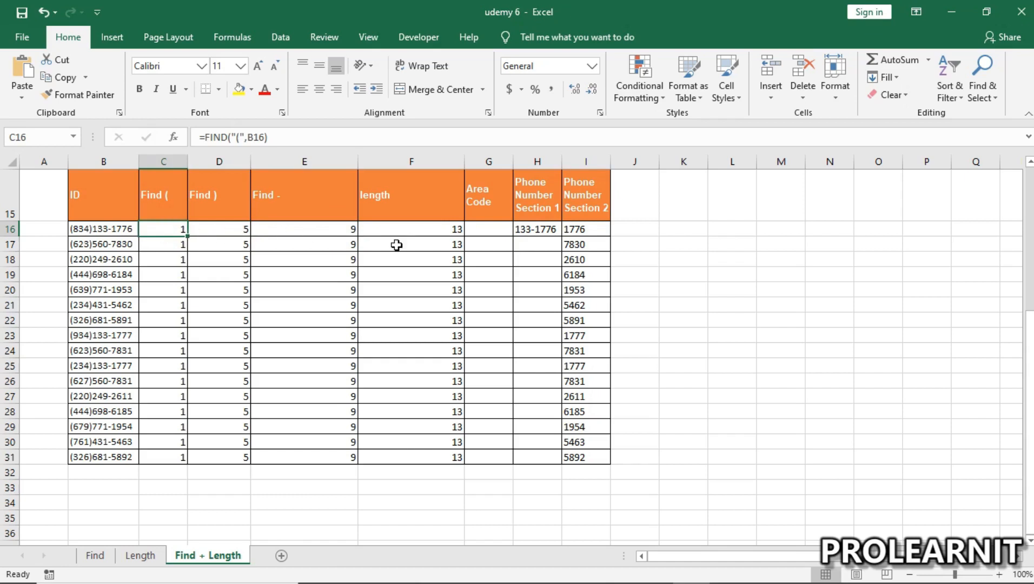
- Wrap the RIGHT formula in H16 in a LEFT function, giving =LEFT(RIGHT(B16,E16-C16),E16-D16-C16)
double_click(540, 227)
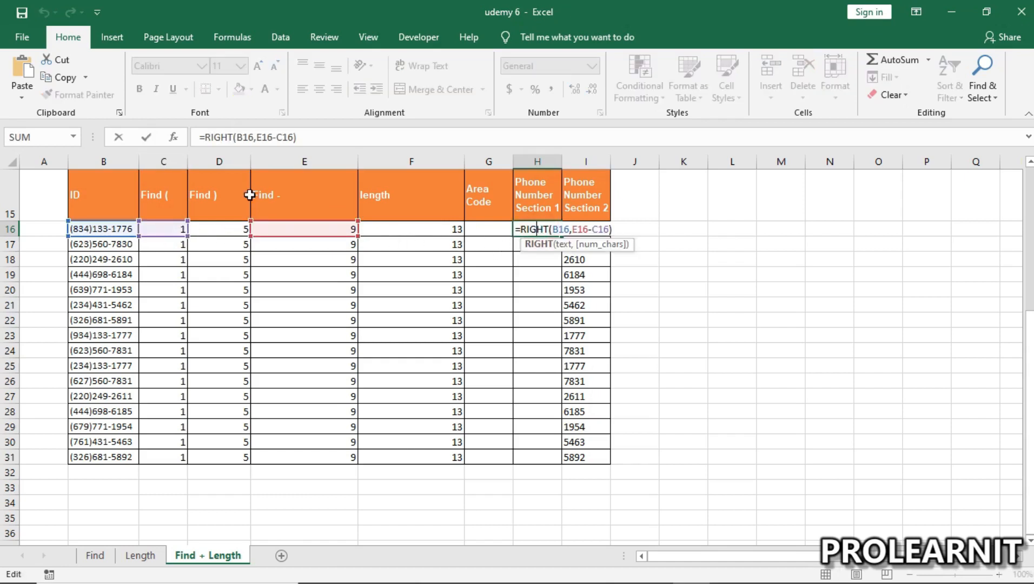
click(205, 137)
text(LEFT)
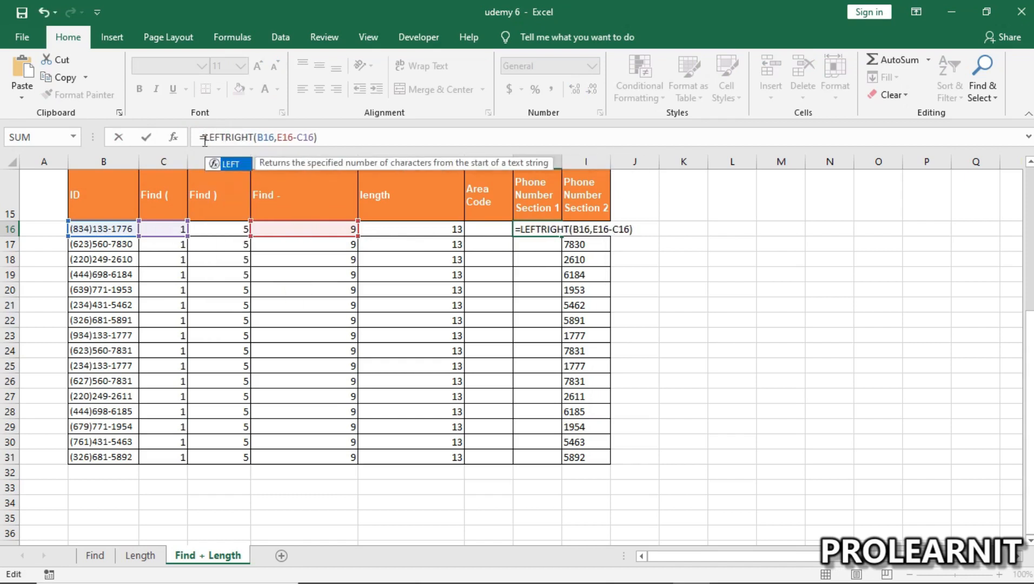
text(()
click(335, 131)
text(,)
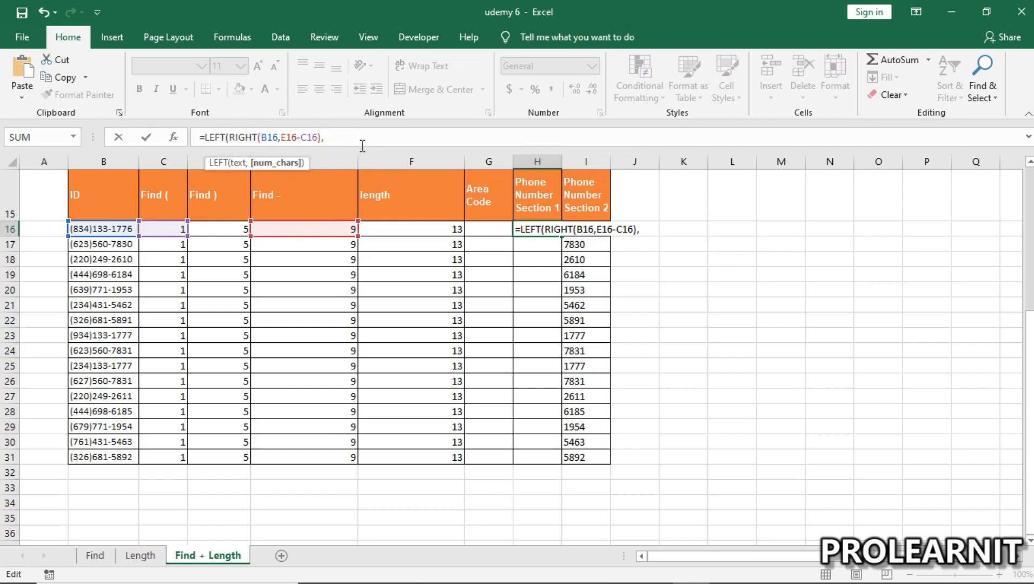
click(338, 230)
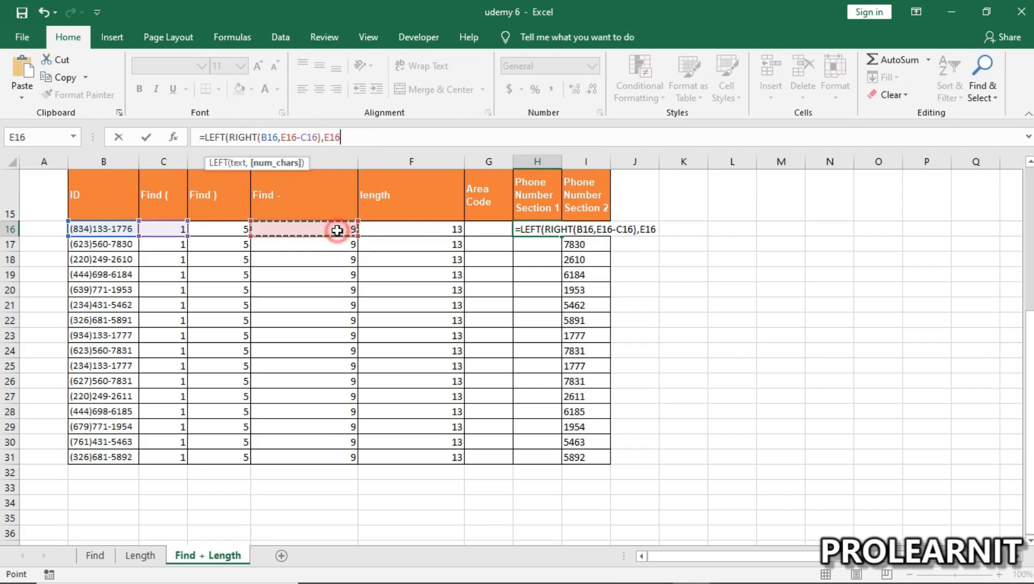
text(-)
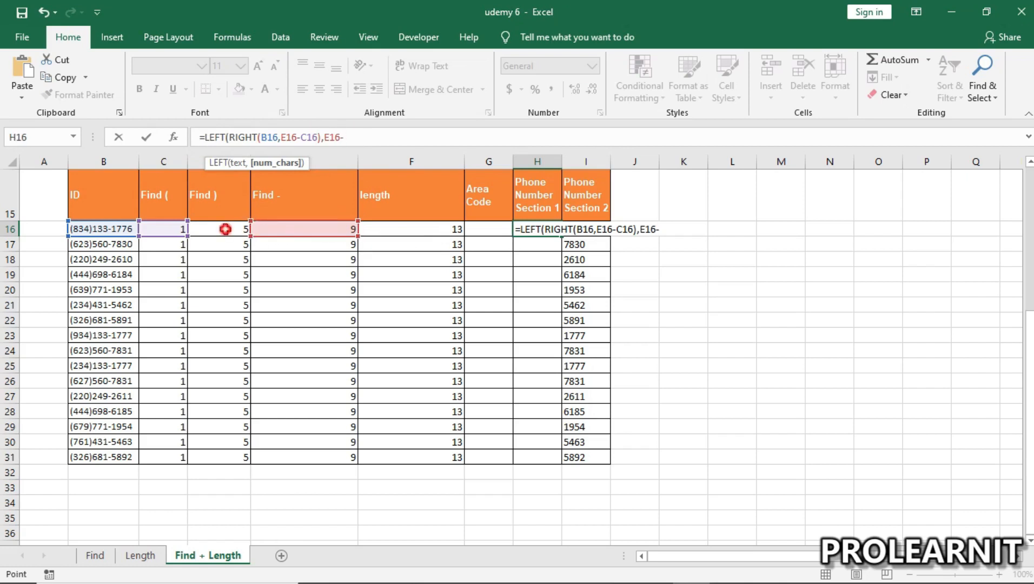
click(225, 230)
text(-)
click(168, 227)
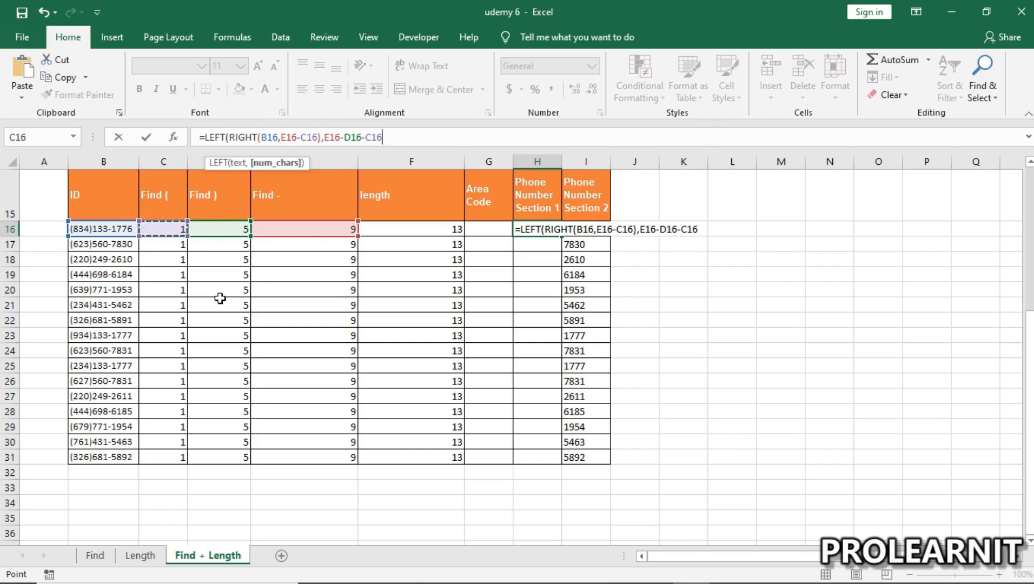
text())
key(Return)
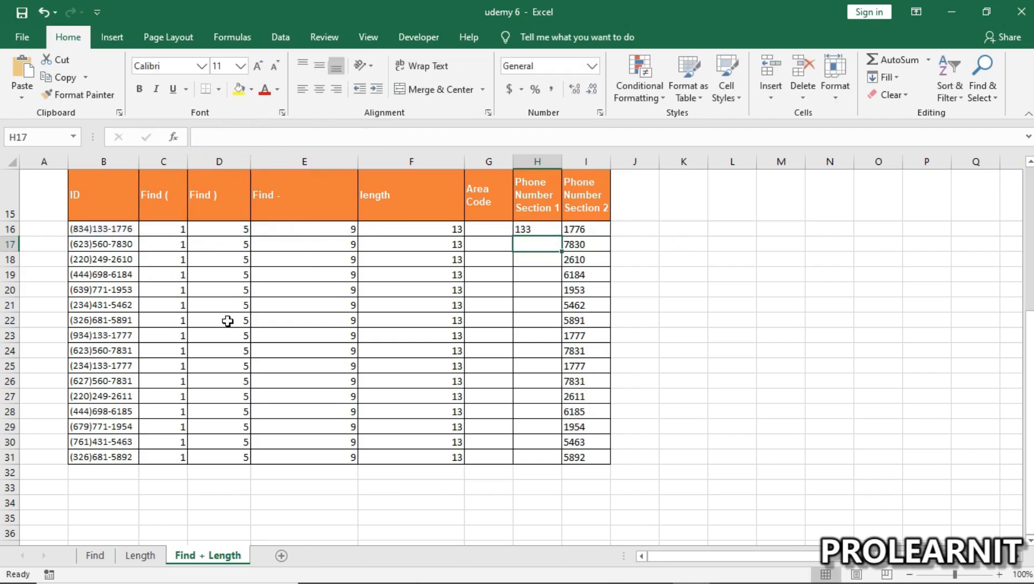
- Fill the Phone Number Section 1 formula from H16 down to H31
click(532, 228)
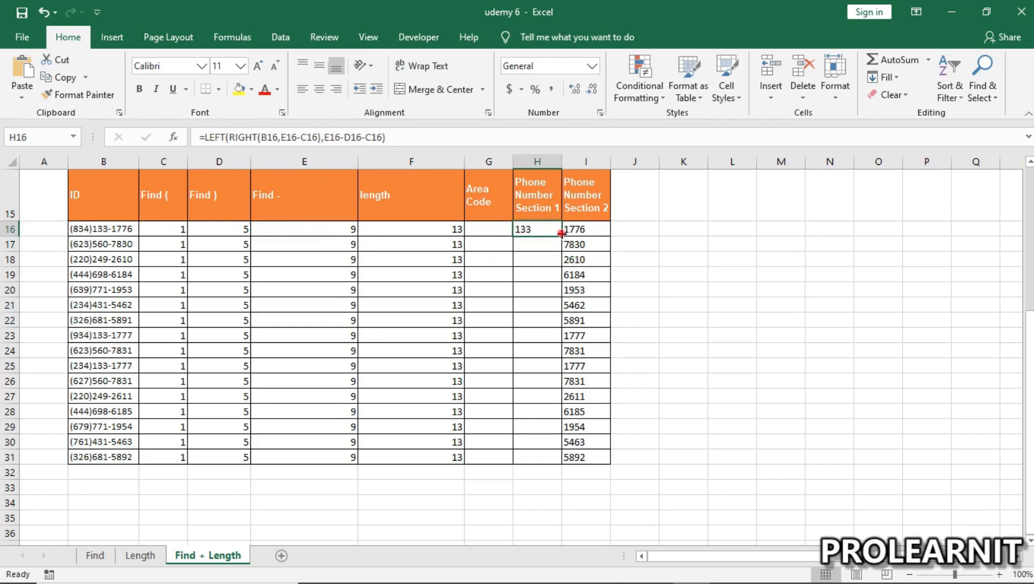
drag(562, 233, 571, 456)
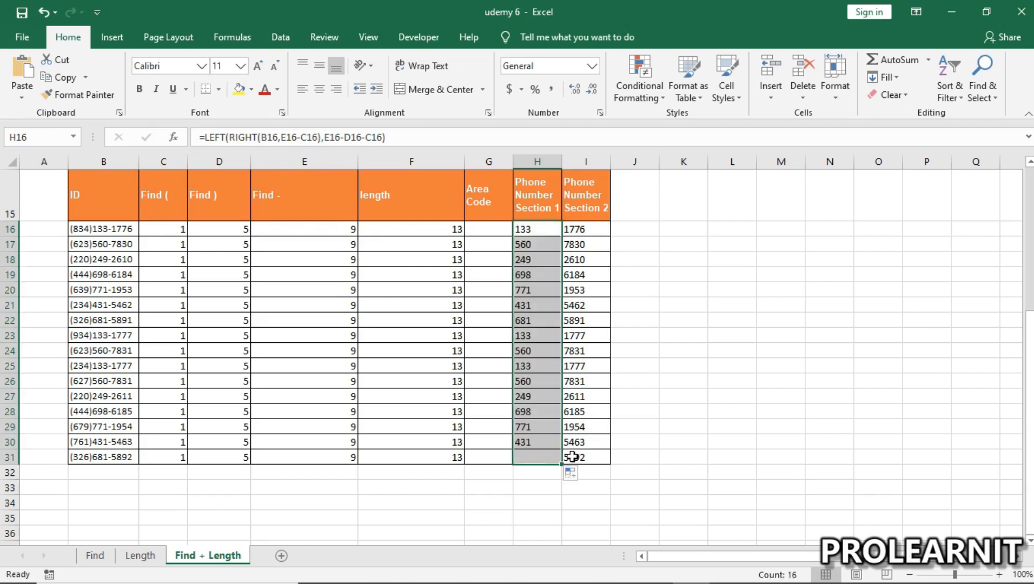
click(523, 366)
- Insert an extra 5 into the section 1 digits of the ID in B16 and check how E16, F16 and H16 respond
double_click(93, 229)
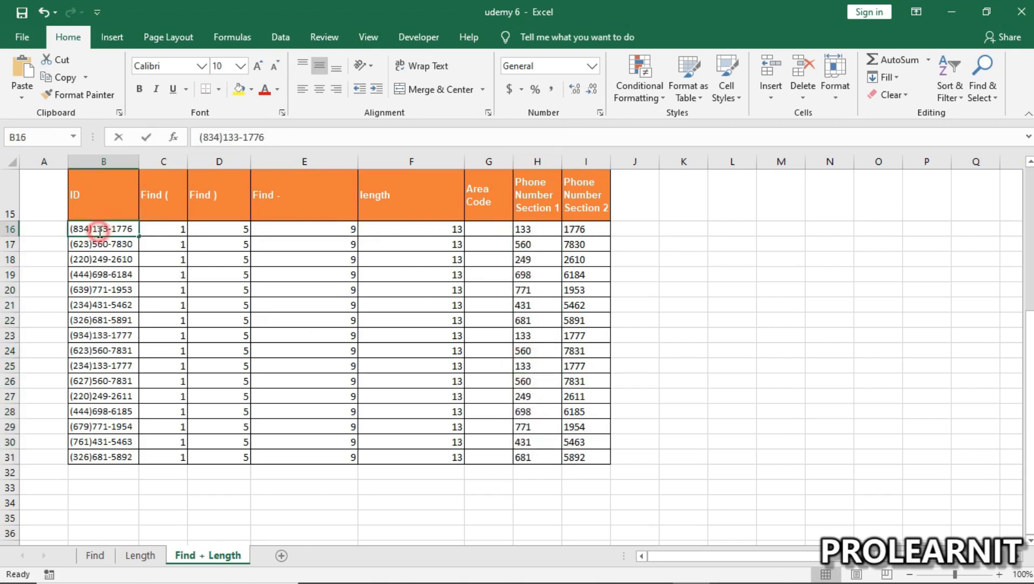
click(406, 226)
click(540, 229)
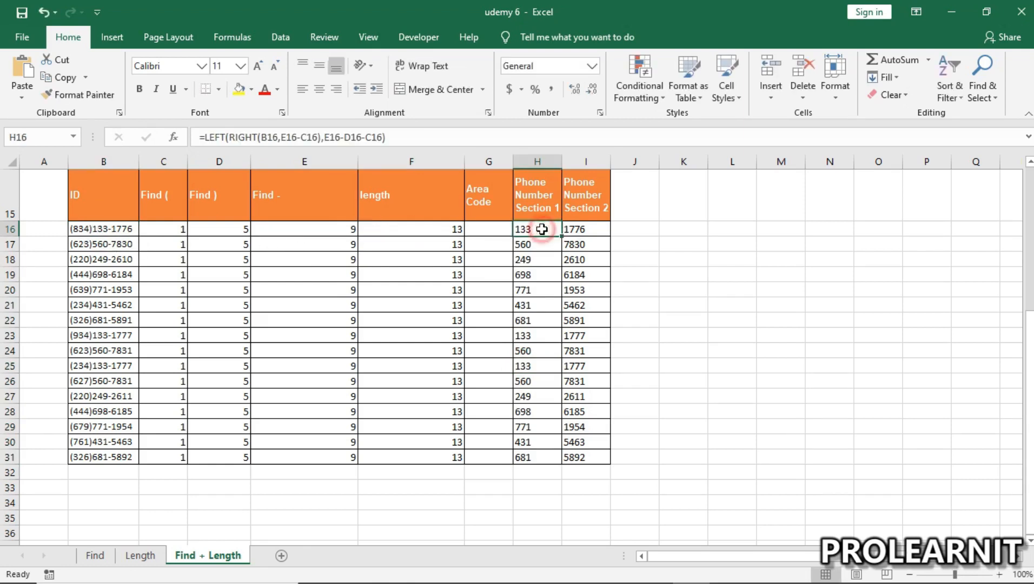
double_click(106, 229)
text(5)
click(179, 288)
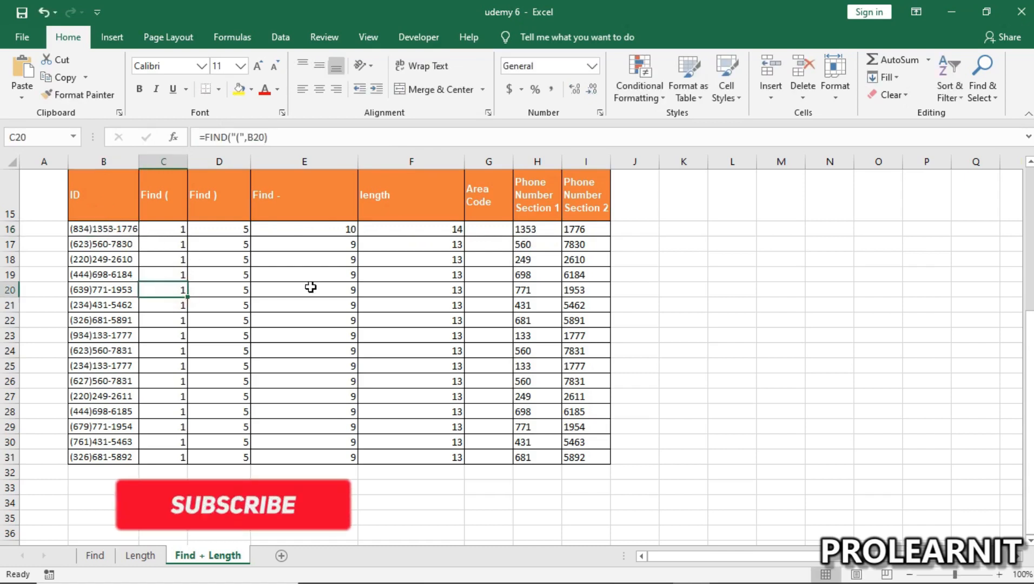
click(435, 230)
click(342, 228)
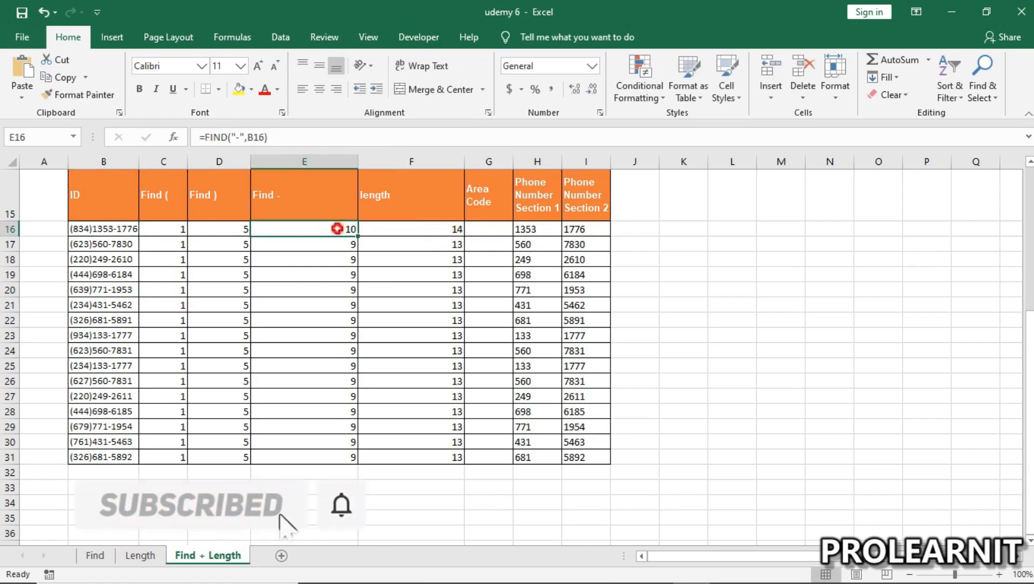
click(523, 228)
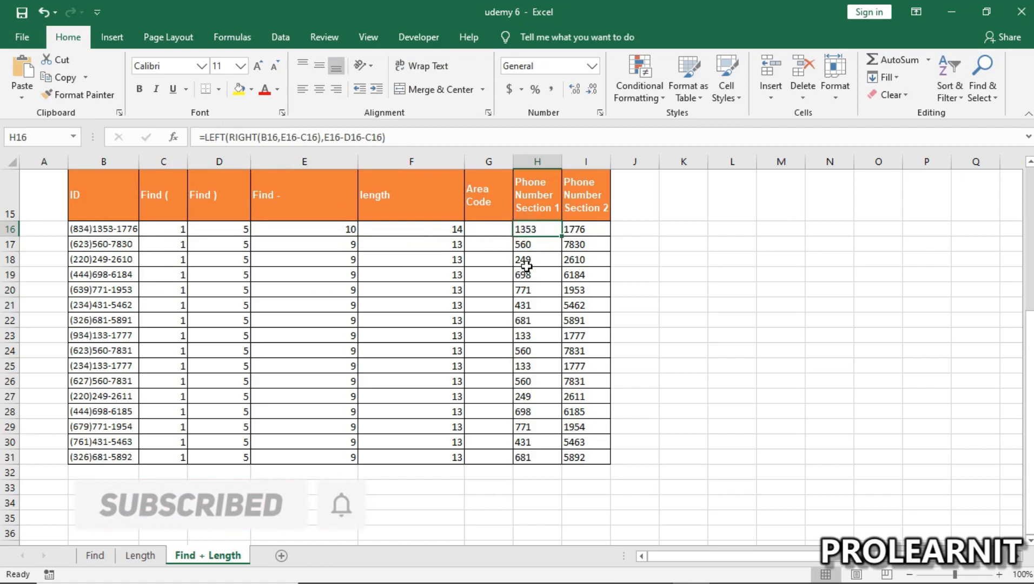
double_click(103, 229)
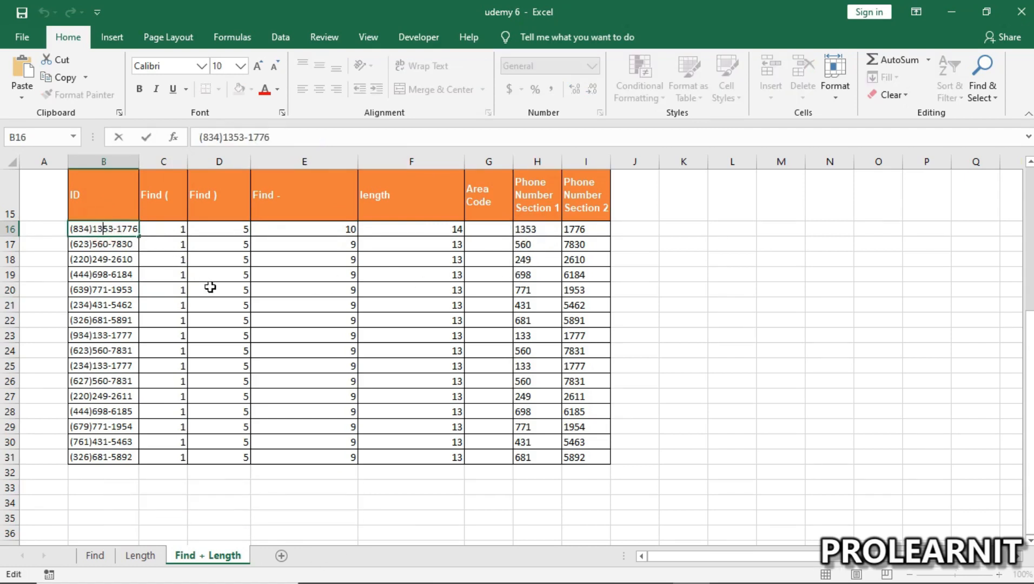
click(201, 302)
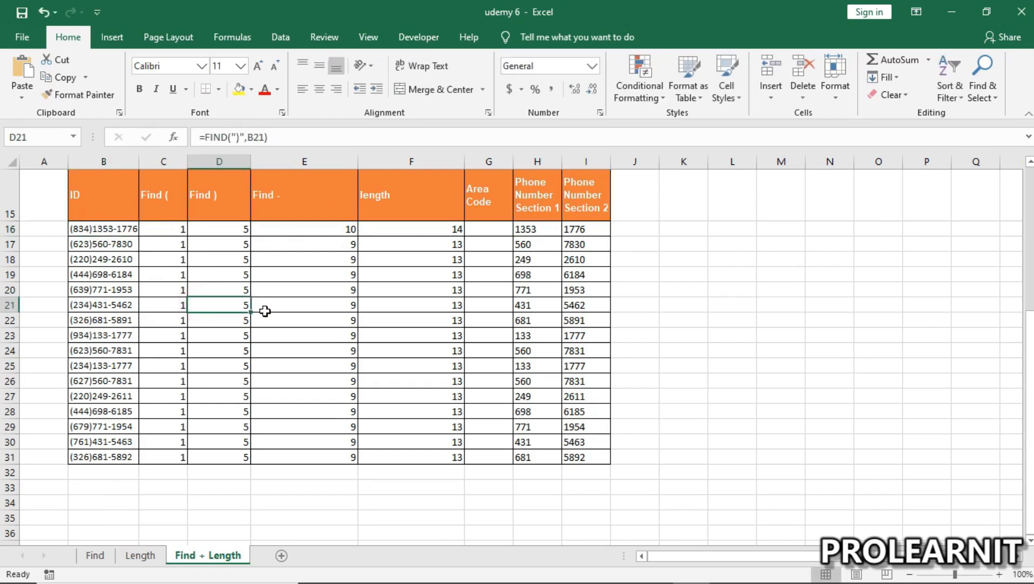
- Undo the extra digit added to the ID in B16 and review the Section 1 values in H16:H31
key(ctrl+z)
key(ctrl+z)
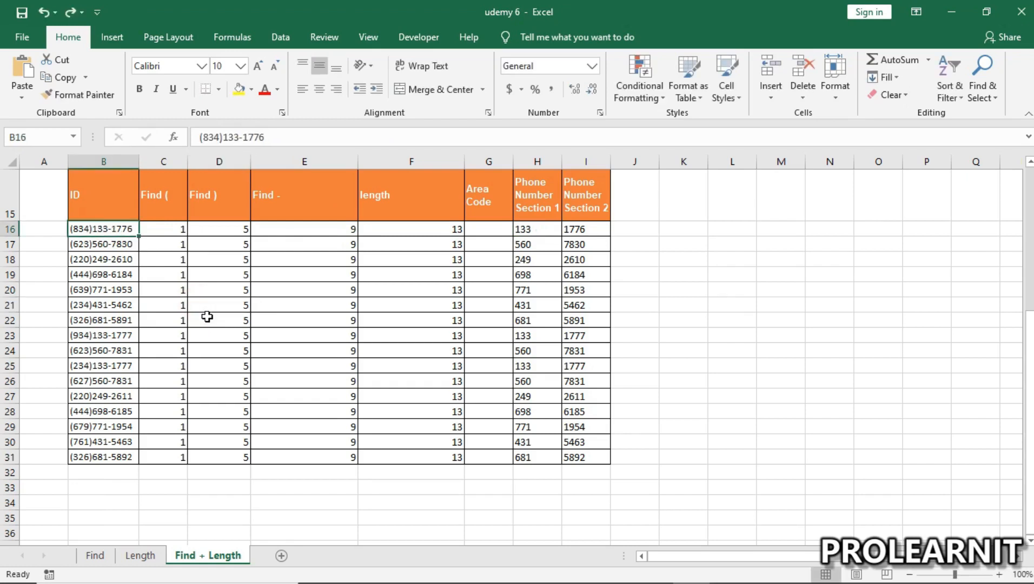
click(233, 277)
drag(522, 231, 549, 458)
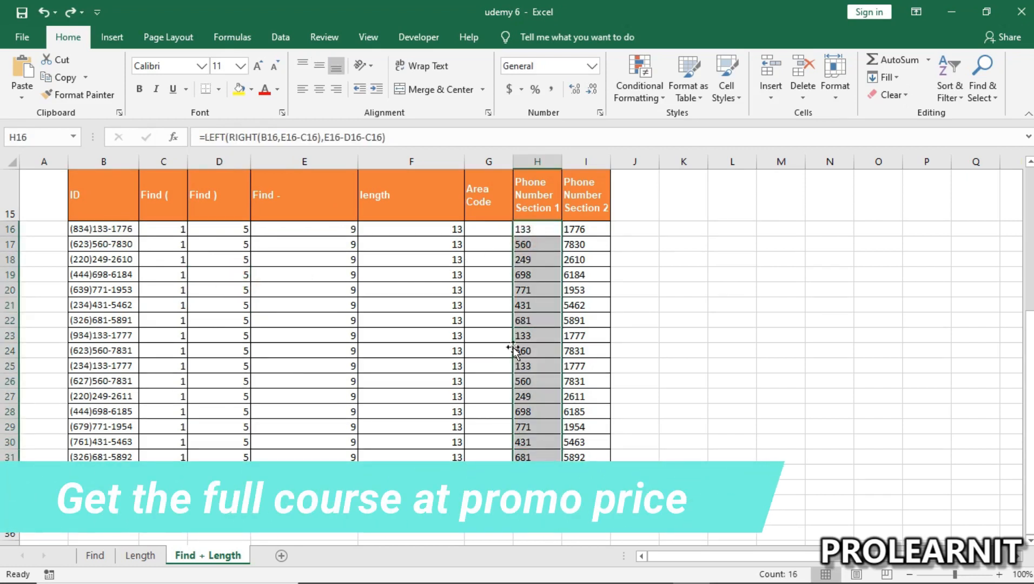
click(486, 227)
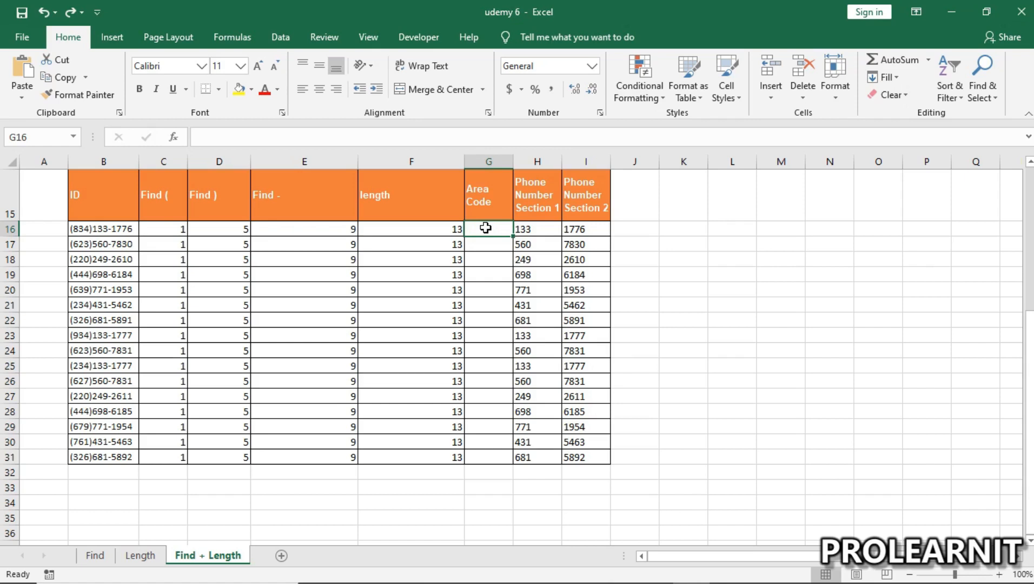
double_click(486, 228)
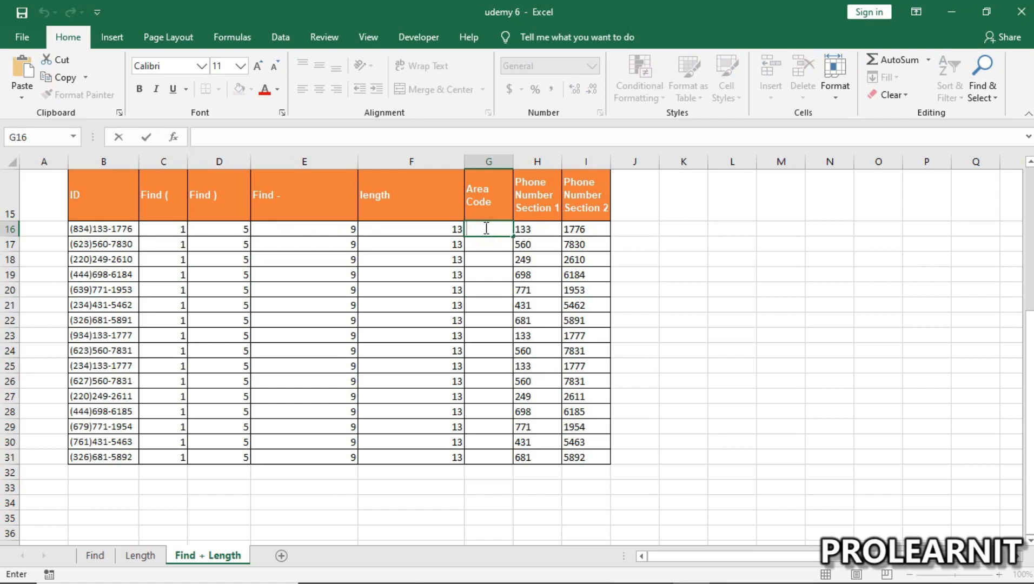
text(=)
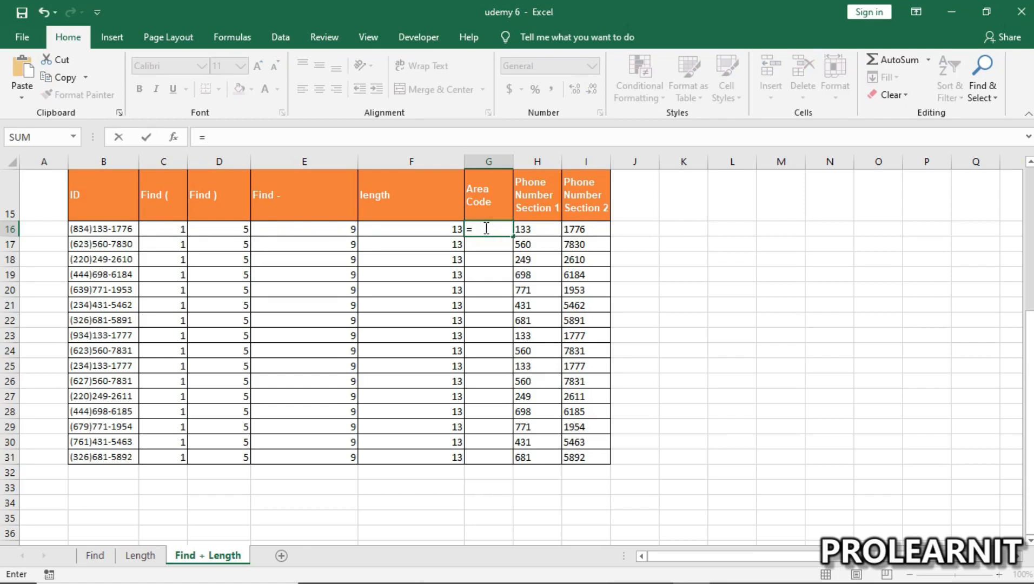
text(RIGHT)
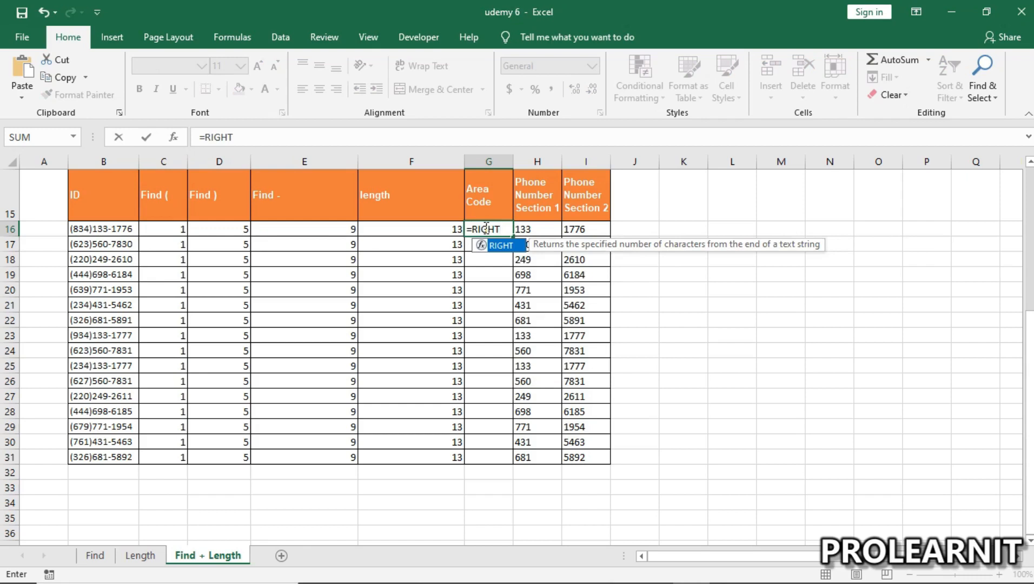
key(BackSpace)
key(BackSpace)
key(BackSpace)
key(BackSpace)
key(BackSpace)
key(BackSpace)
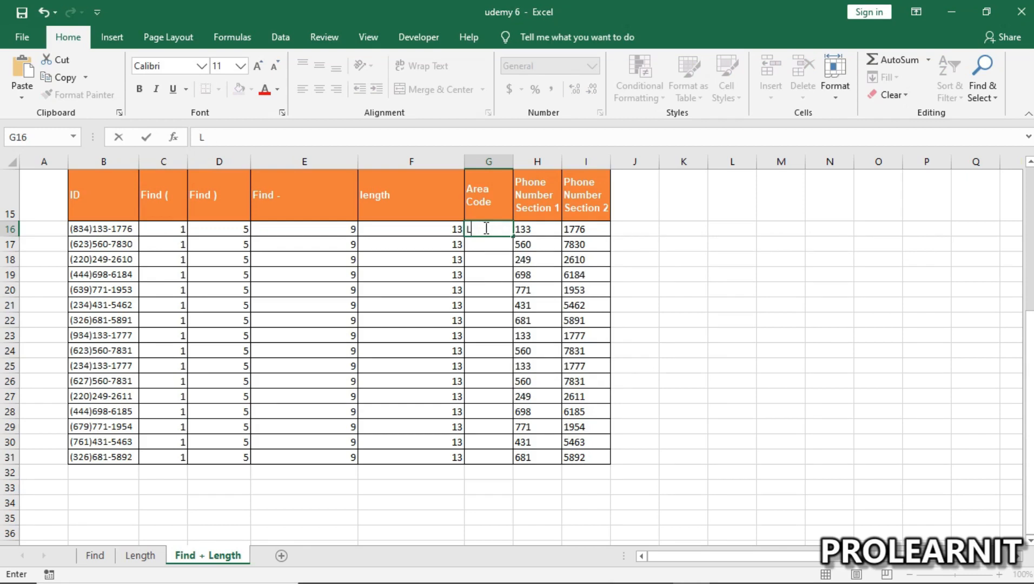
- Enter the Area Code formula =LEFT(B16,D16-C16) in G16
text(EFT()
click(100, 228)
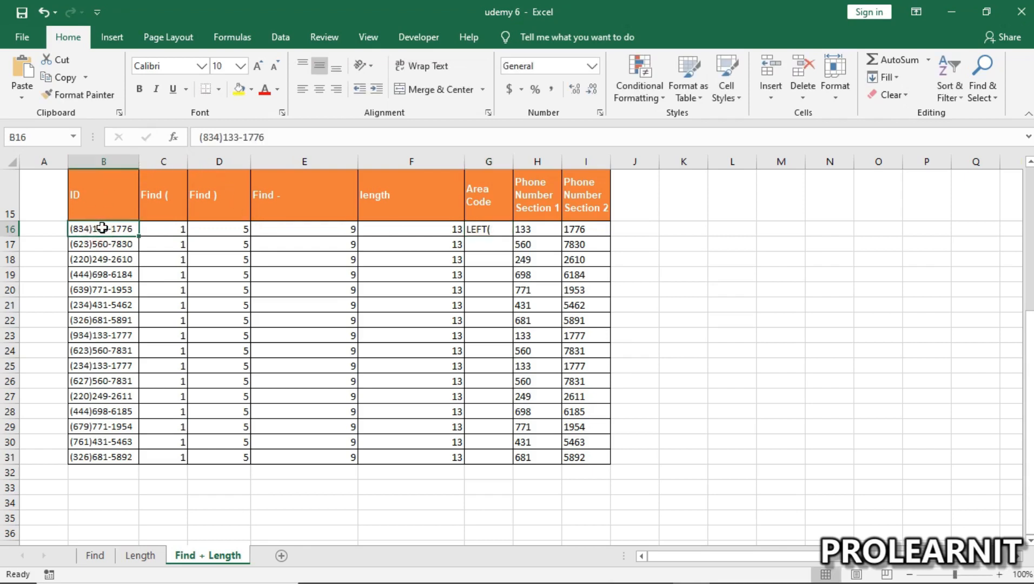
click(472, 229)
double_click(472, 228)
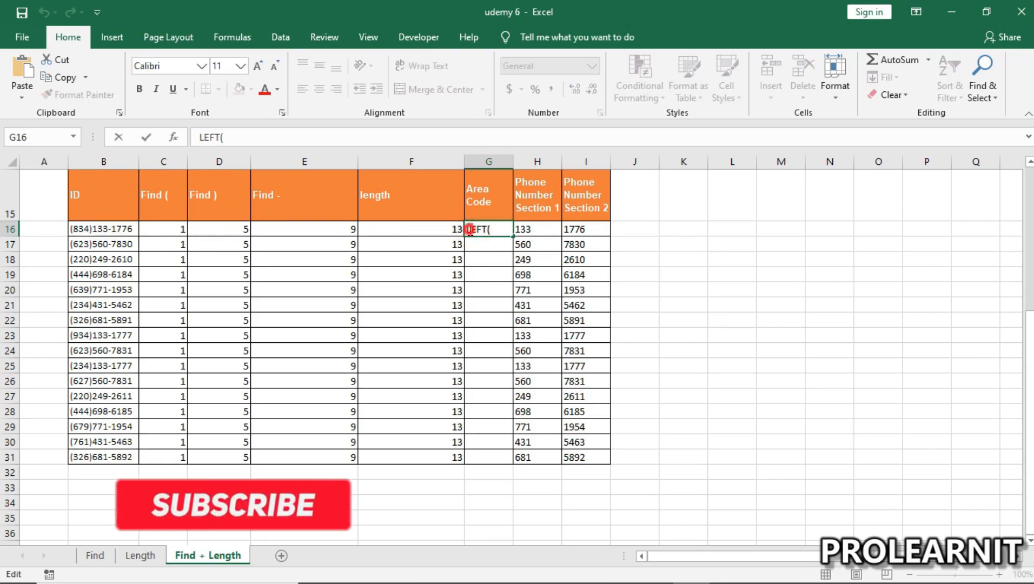
text(=)
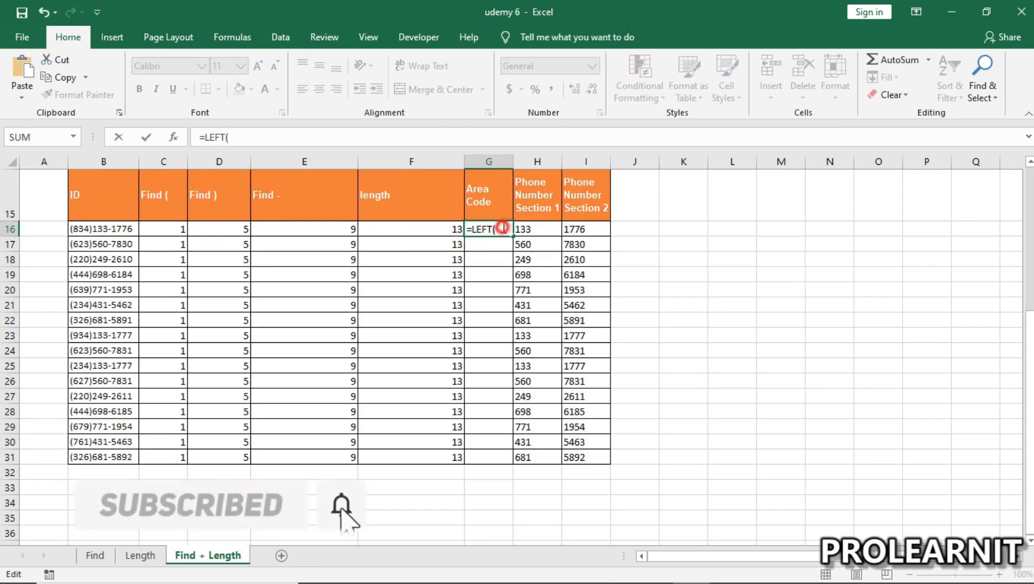
click(115, 229)
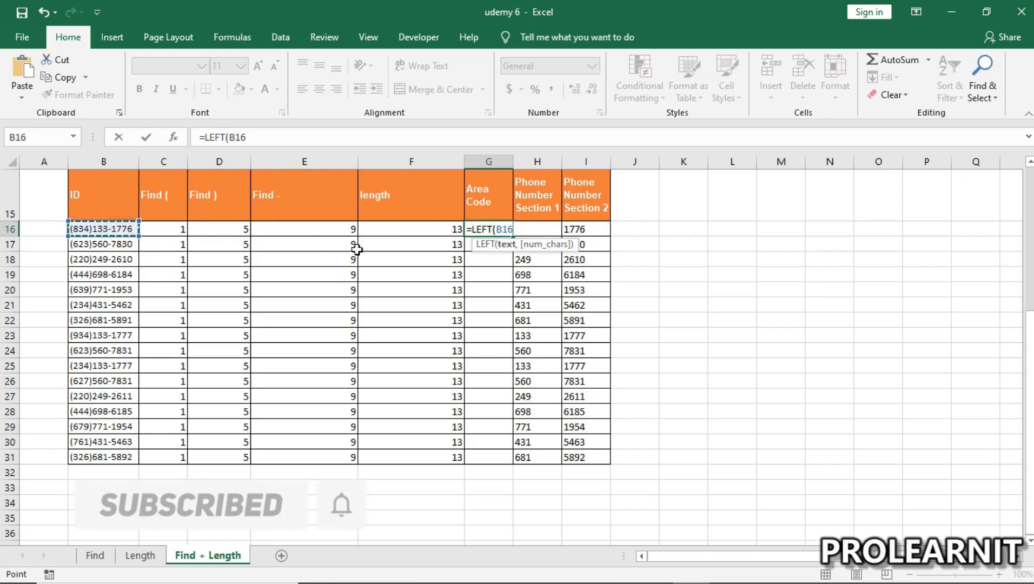
text(,)
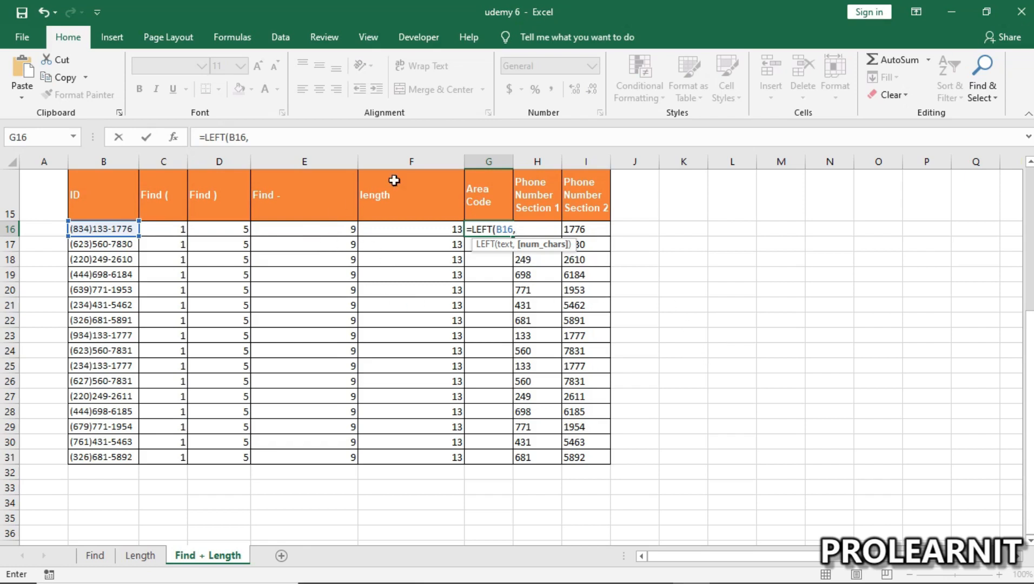
click(238, 229)
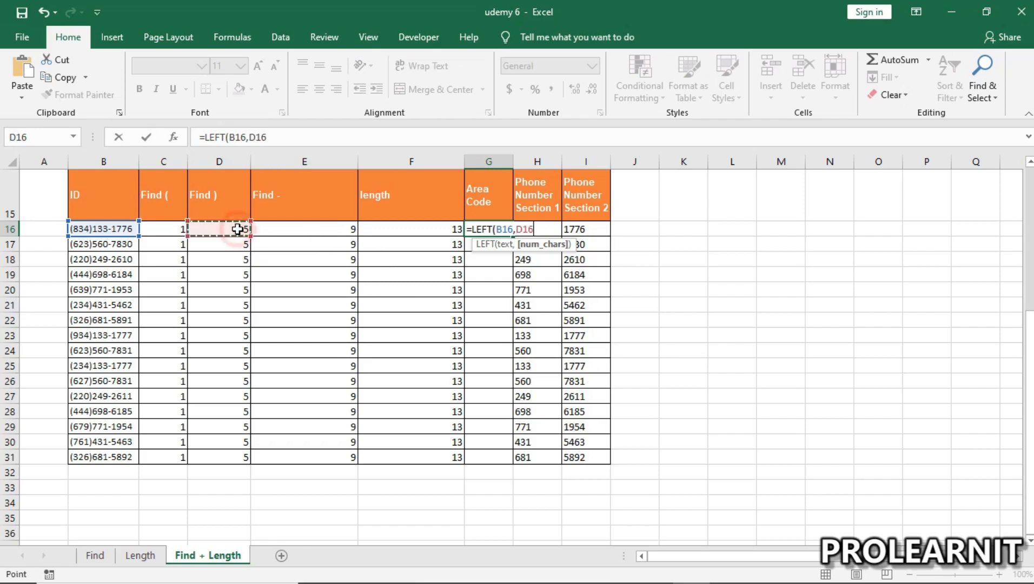
text(-)
click(170, 227)
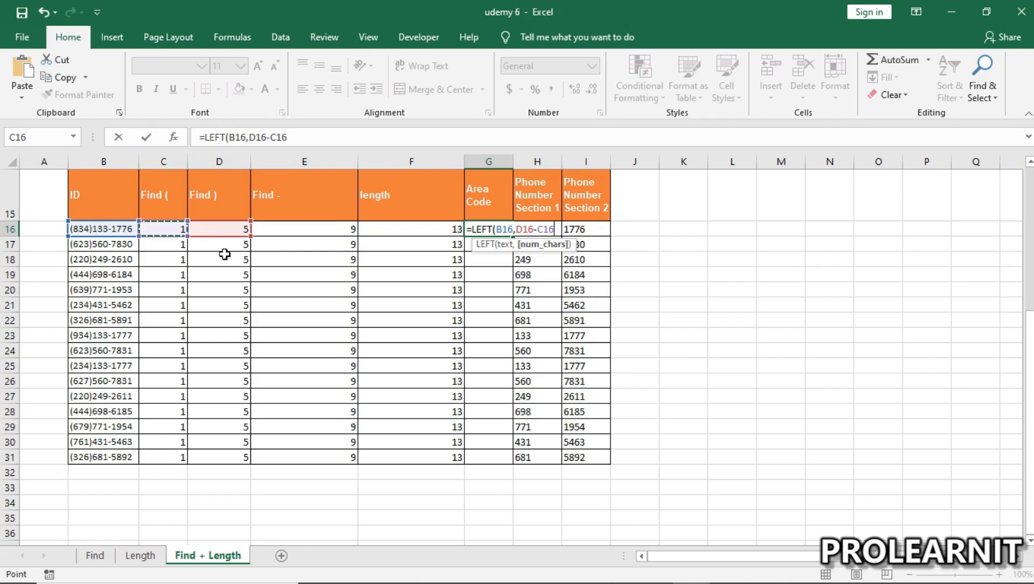
text())
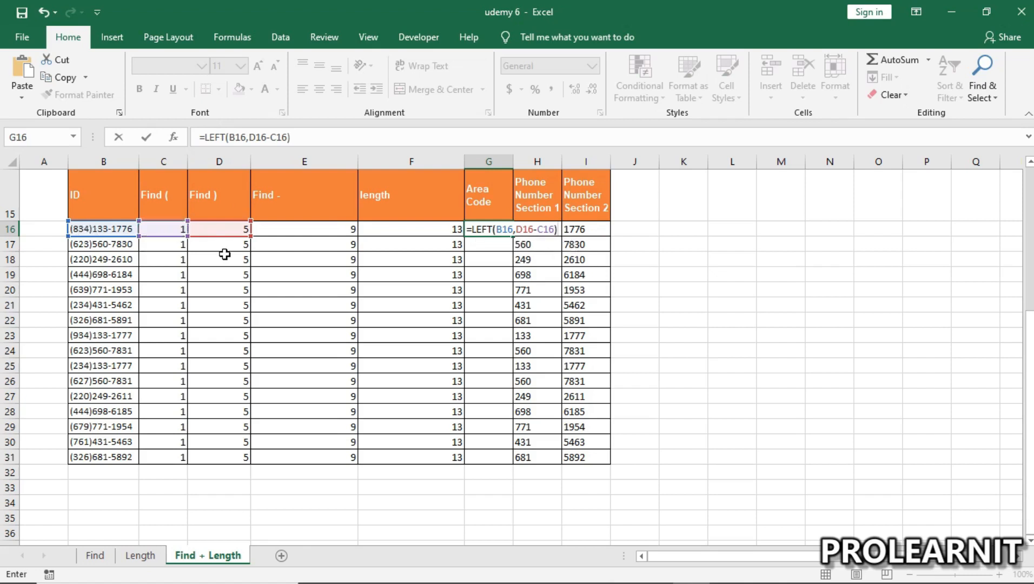
key(Return)
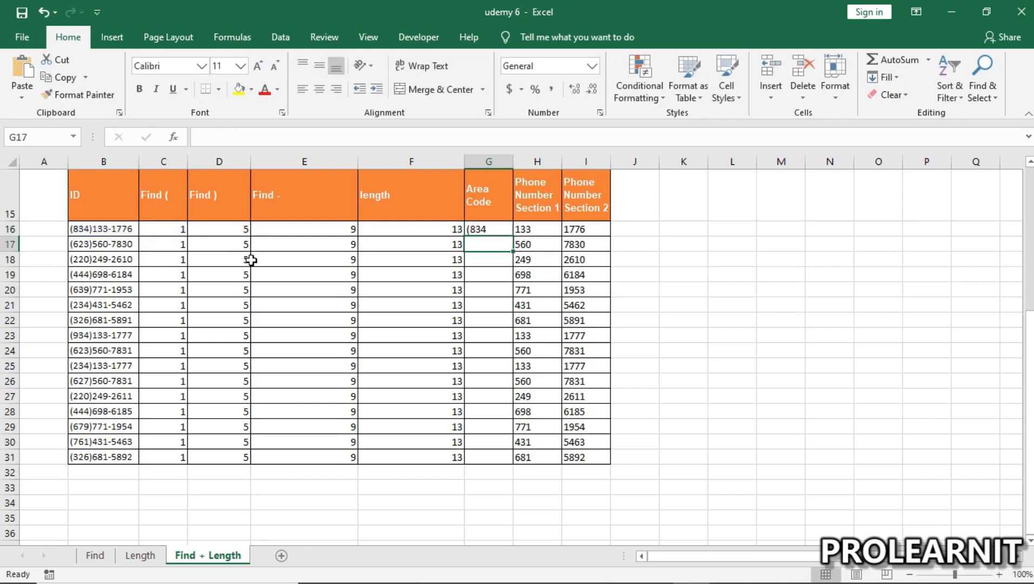
click(480, 228)
drag(503, 228, 490, 457)
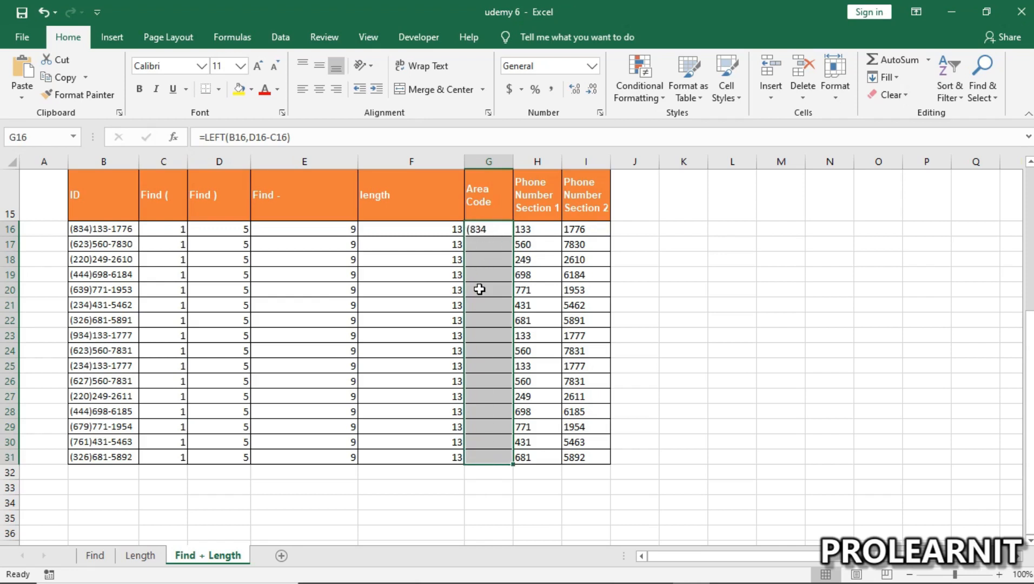
click(483, 228)
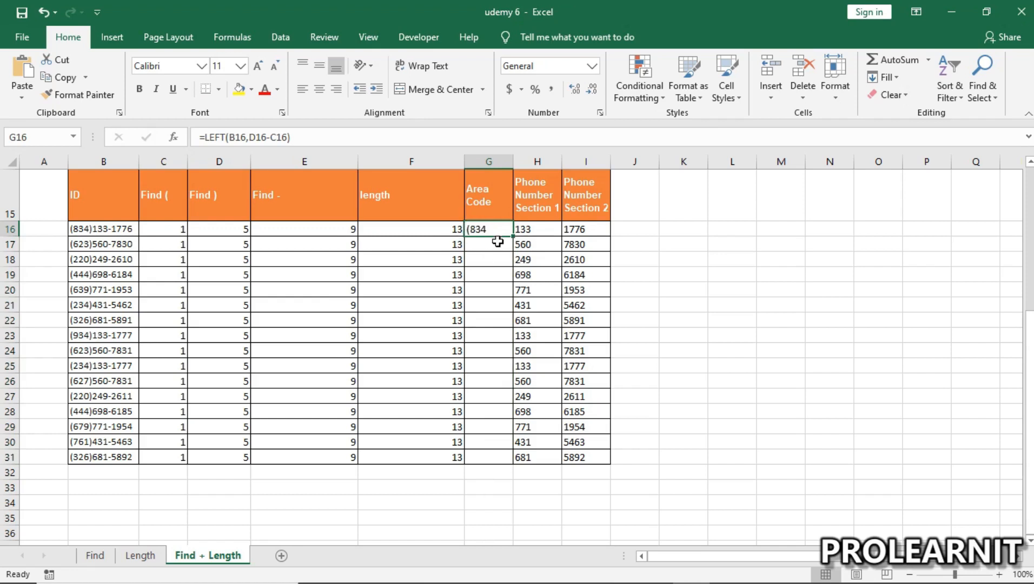
click(492, 262)
click(489, 229)
drag(489, 229, 500, 379)
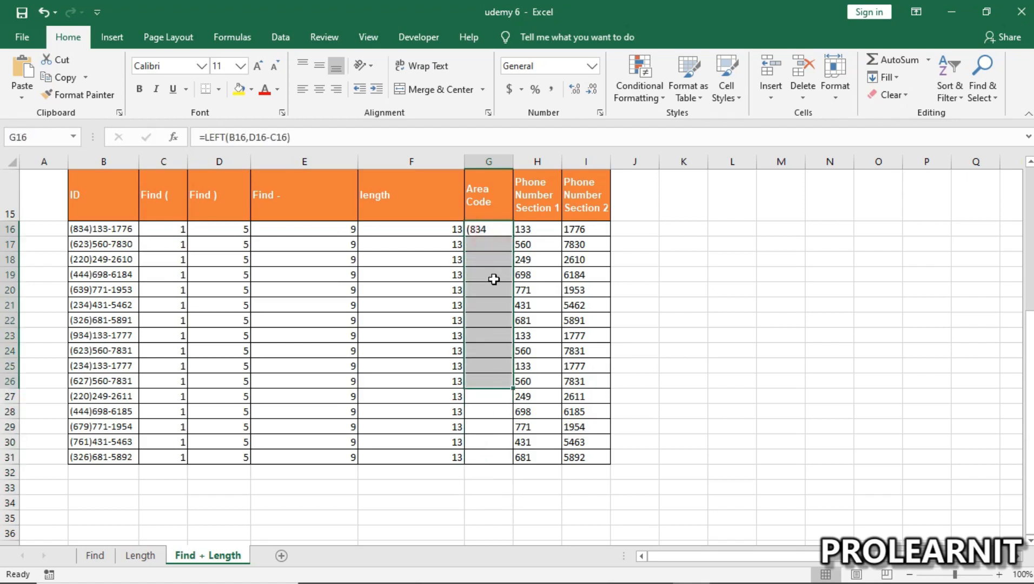
- Wrap the LEFT formula in G16 in a RIGHT function and start its character-count argument
click(489, 227)
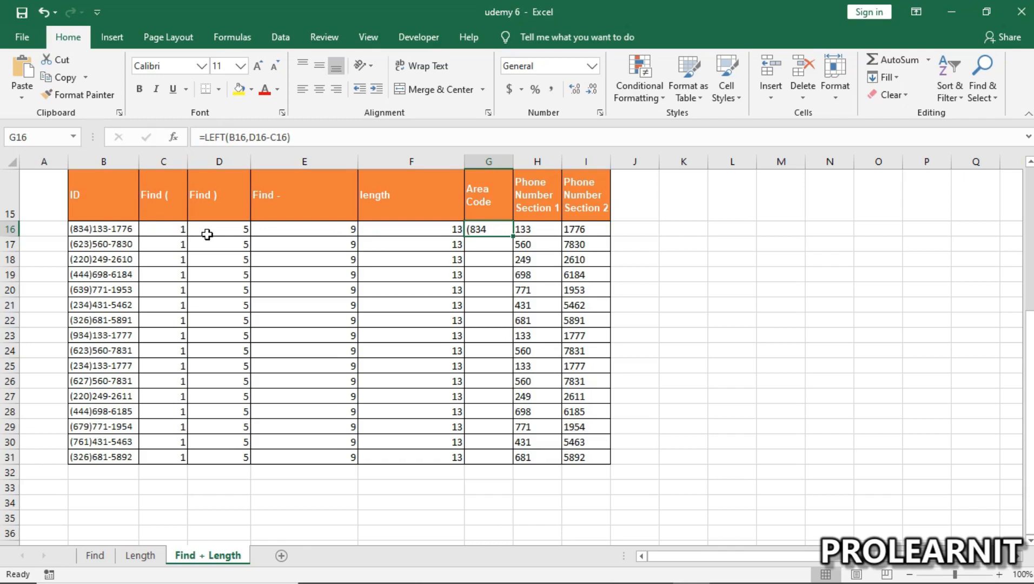
double_click(492, 227)
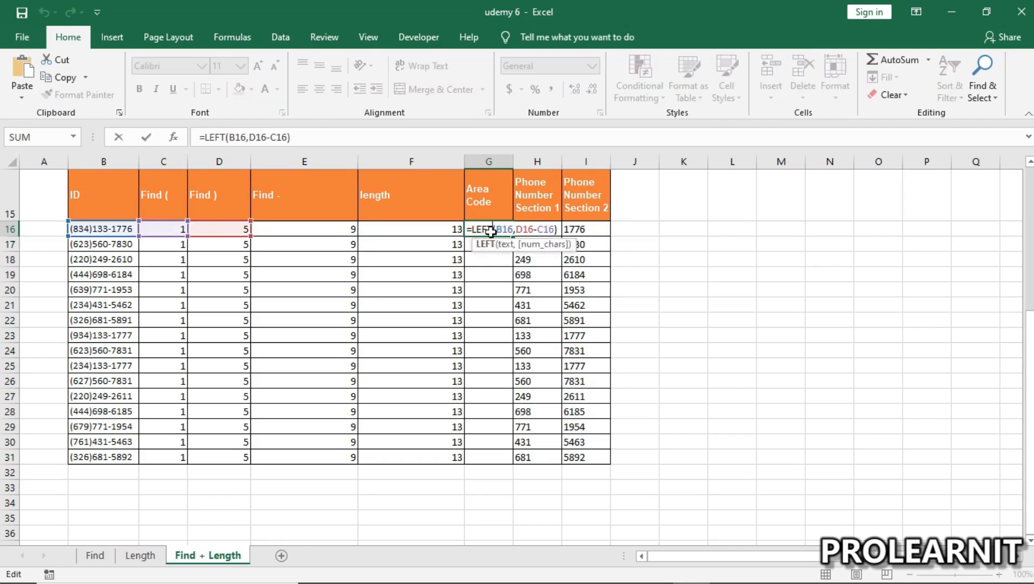
key(Return)
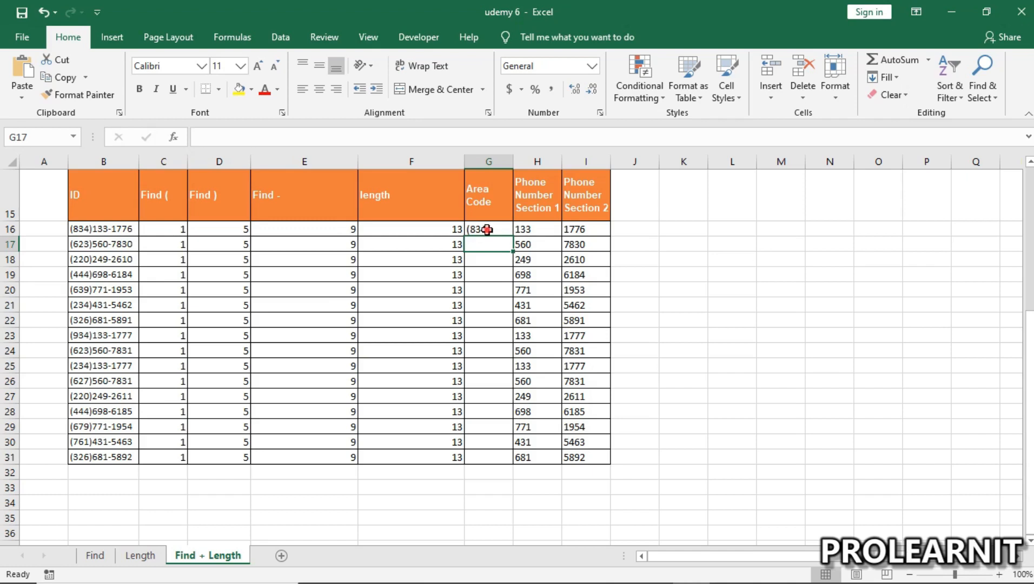
click(487, 230)
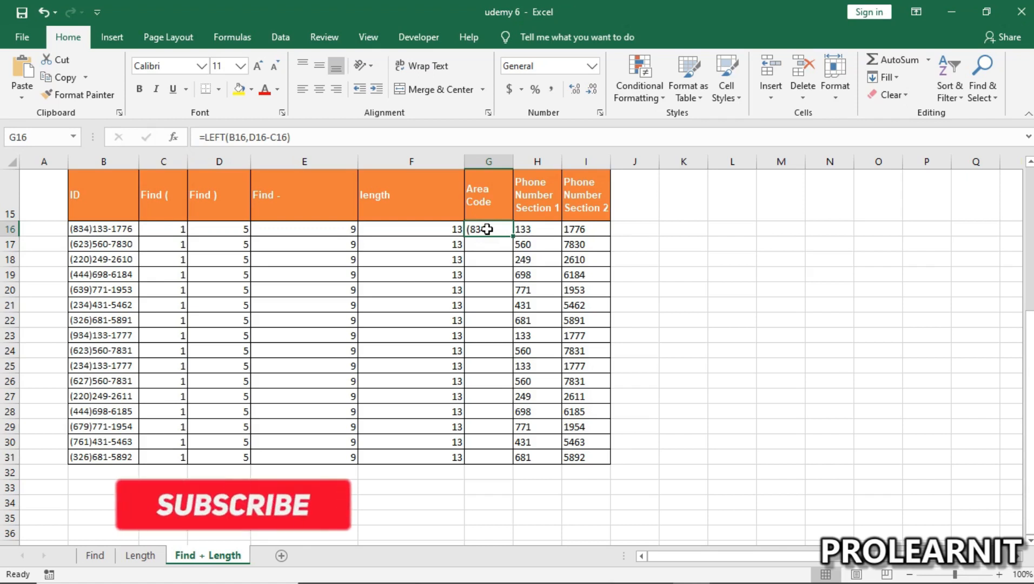
click(206, 139)
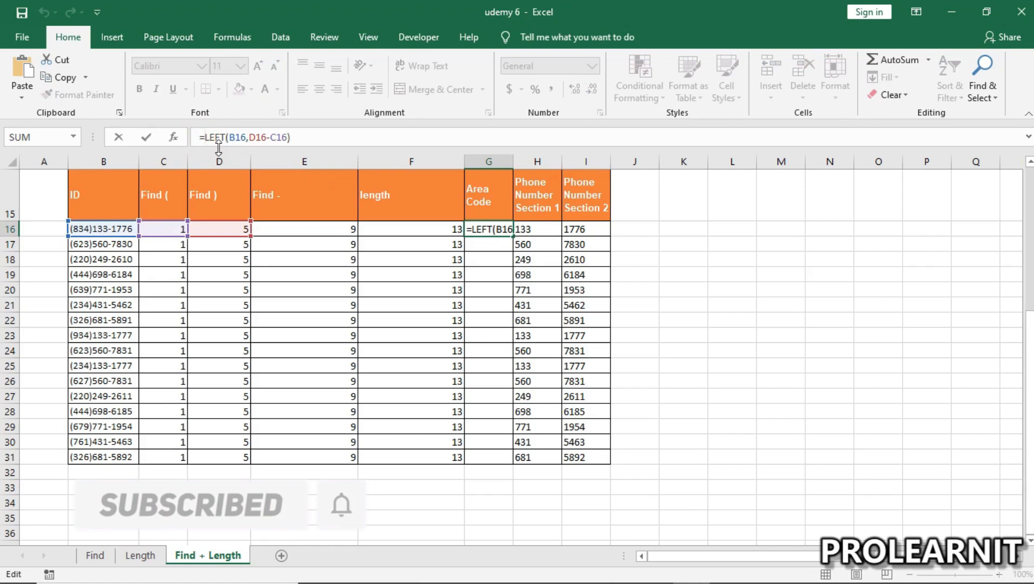
text(RIGHT)
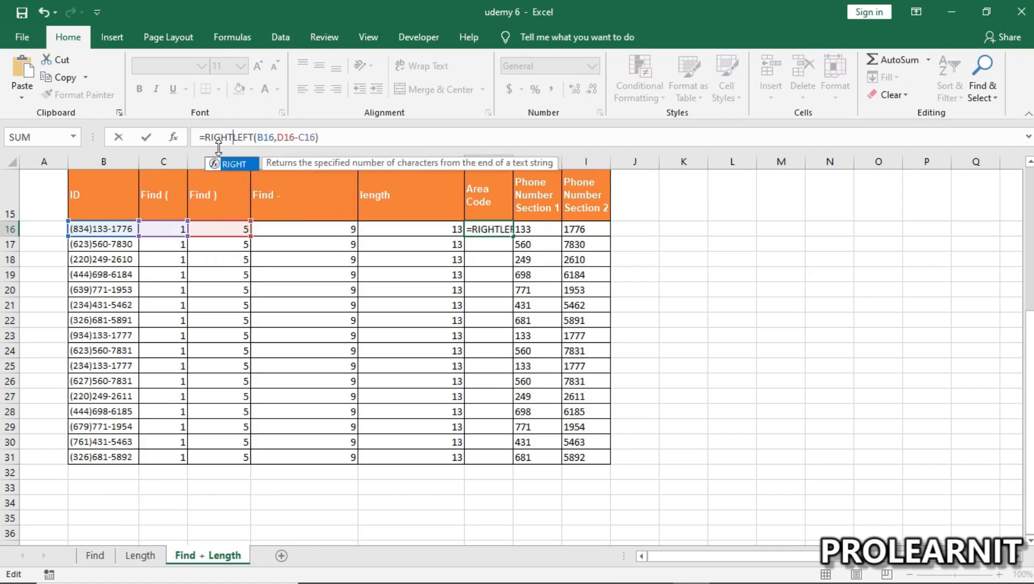
text(()
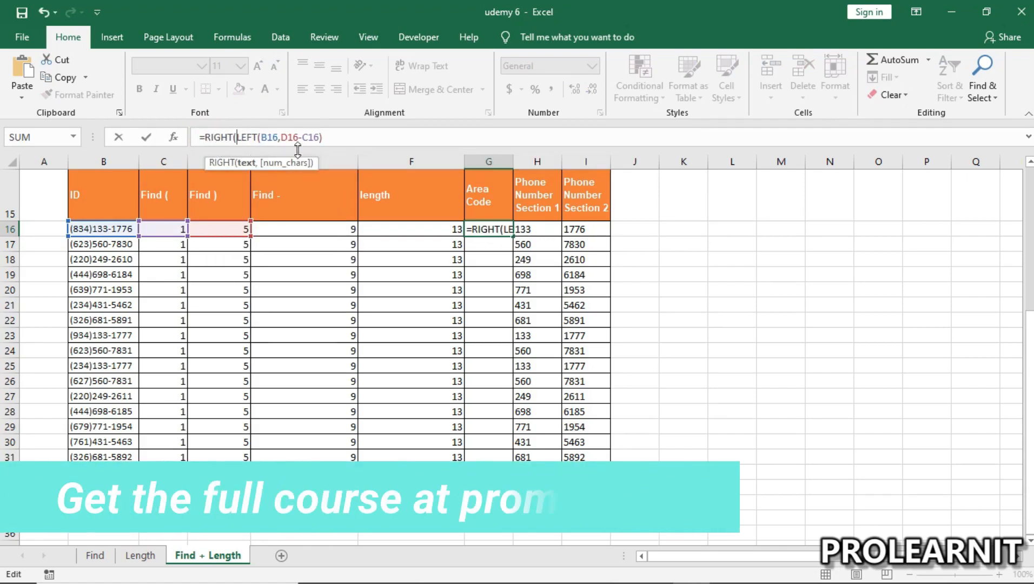
click(340, 138)
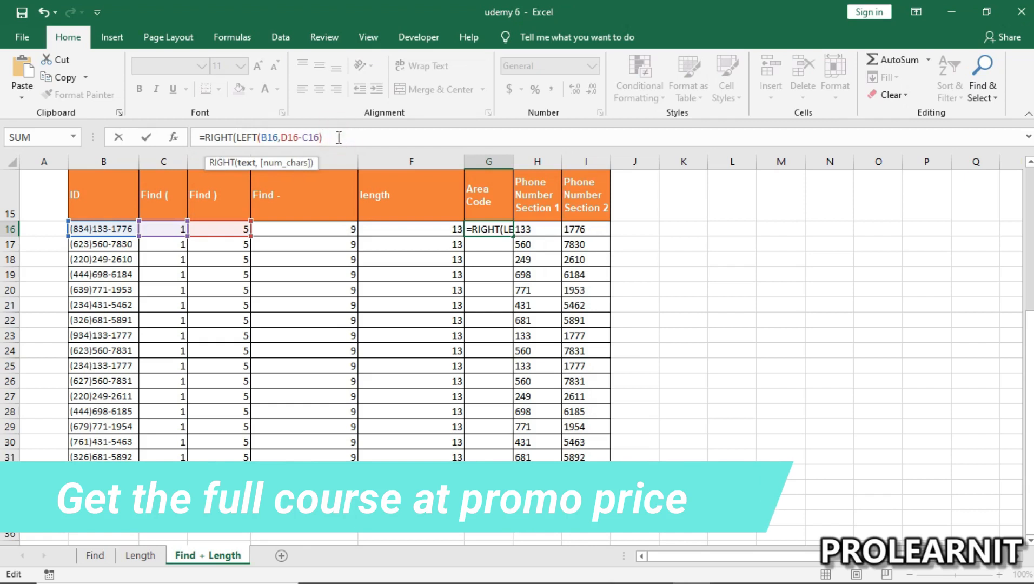
text(,)
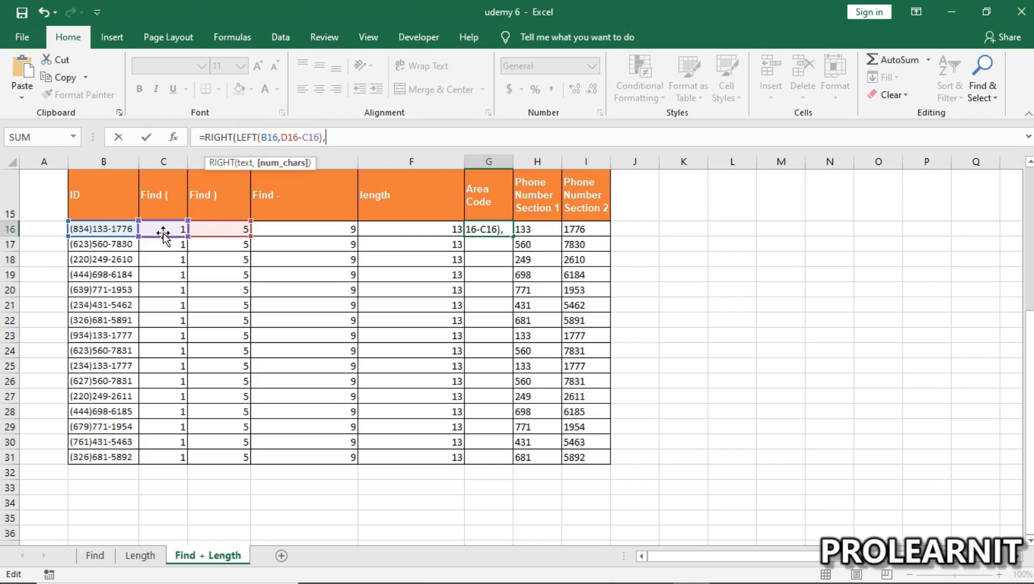
click(344, 136)
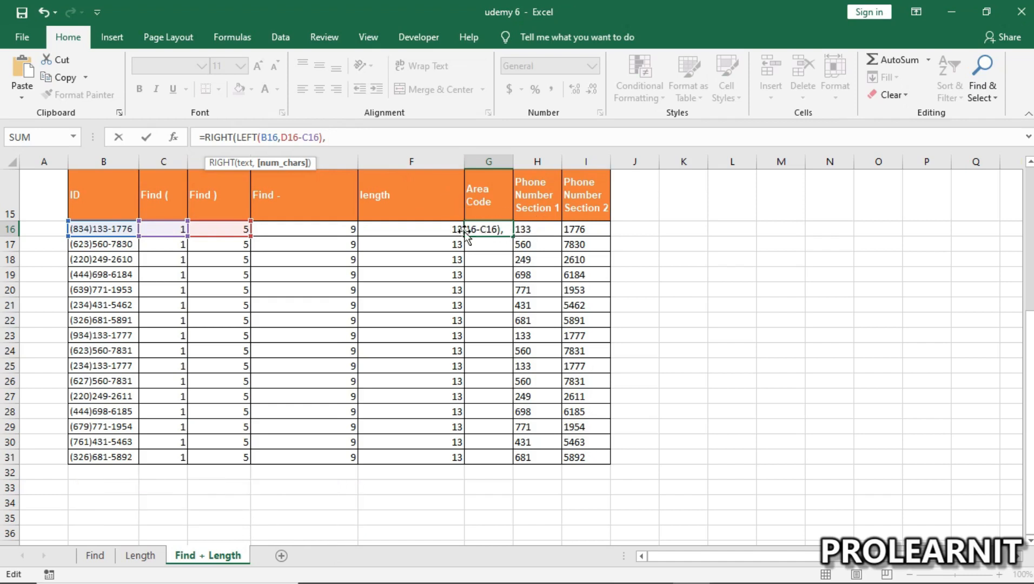
- Complete the G16 formula with LEN(LEFT(B16,D16-C16))-C16 as the RIGHT function's character count
text(LEN)
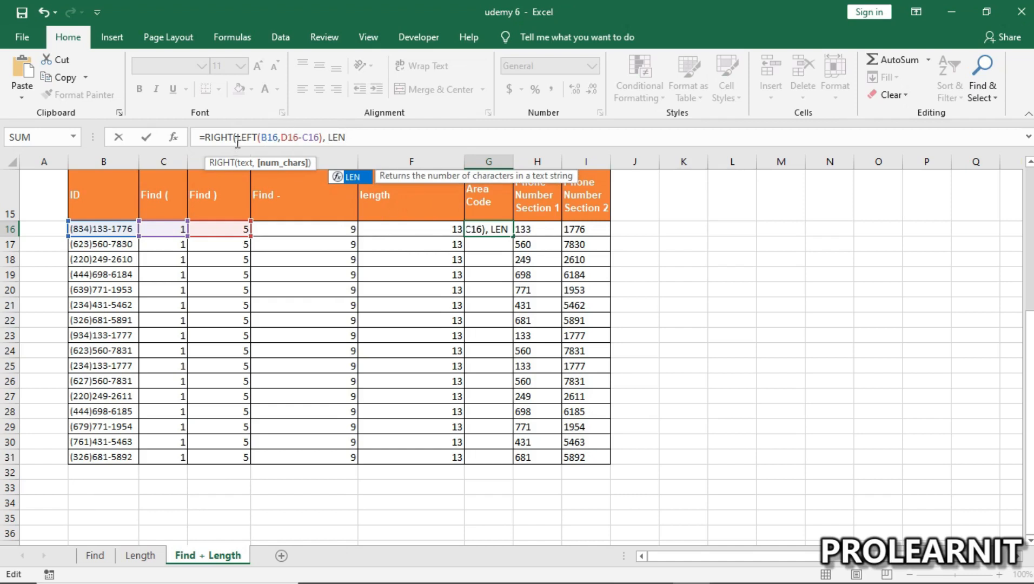
drag(236, 137, 322, 139)
key(ctrl+c)
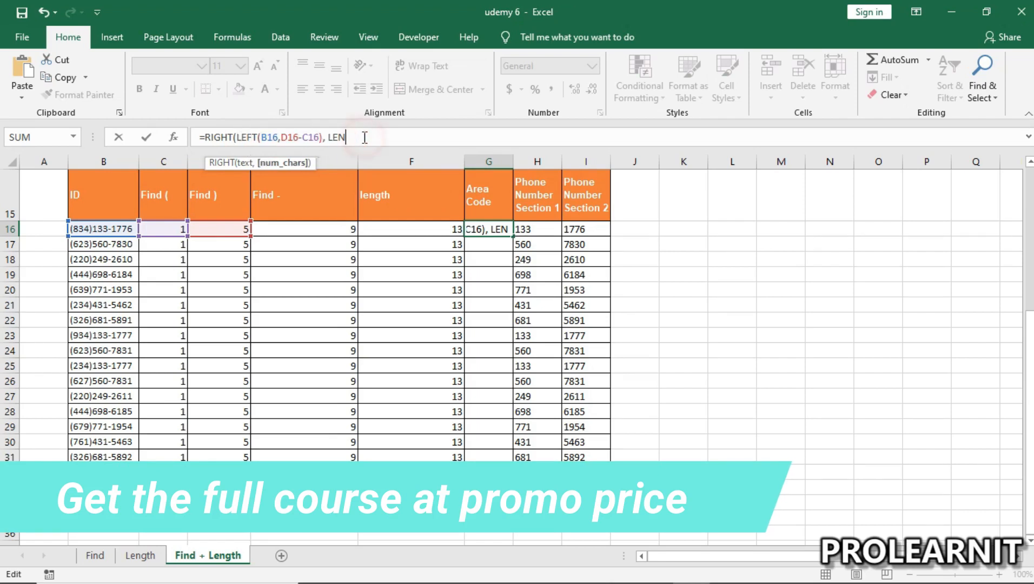
text(()
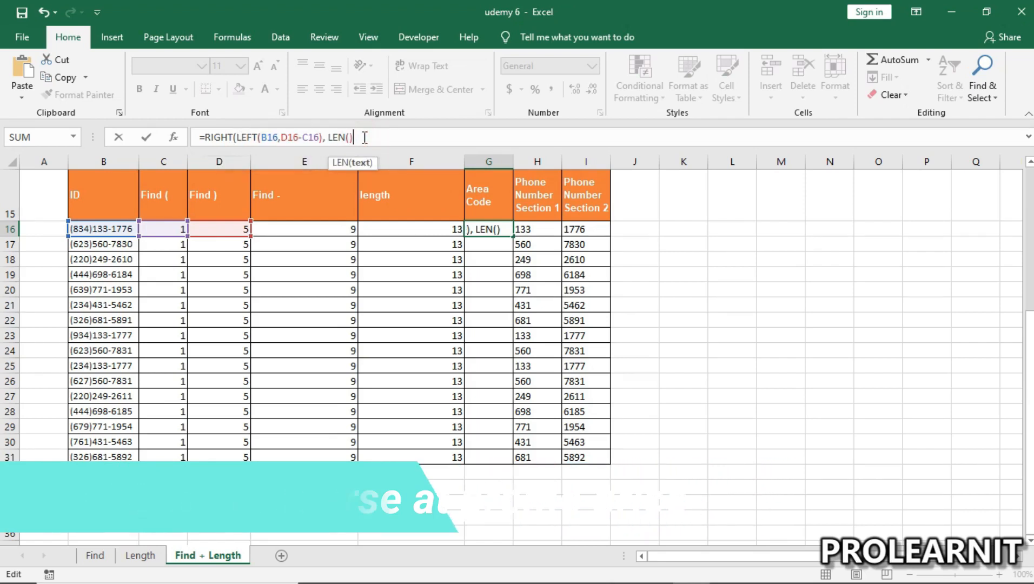
text())
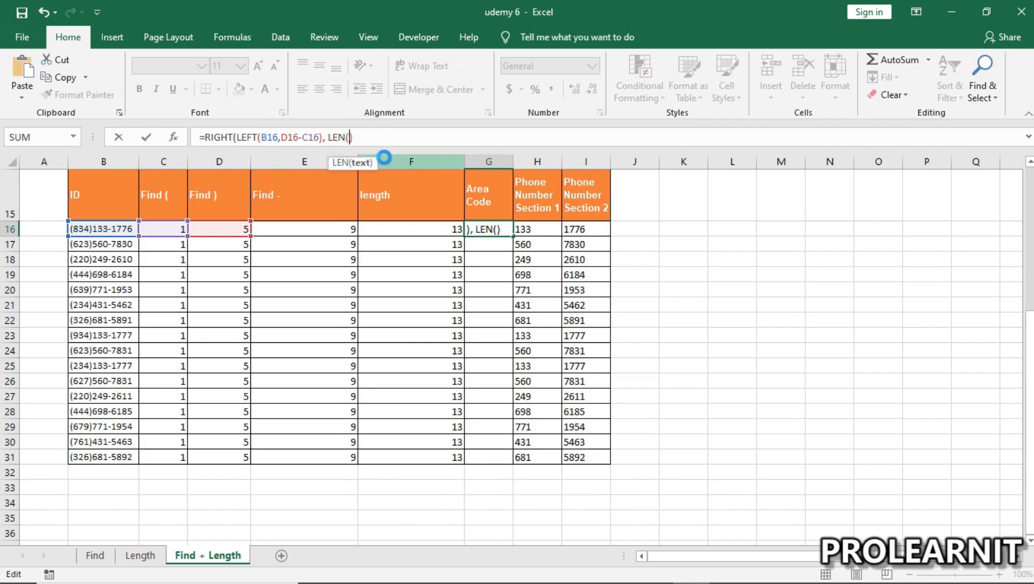
key(ctrl+v)
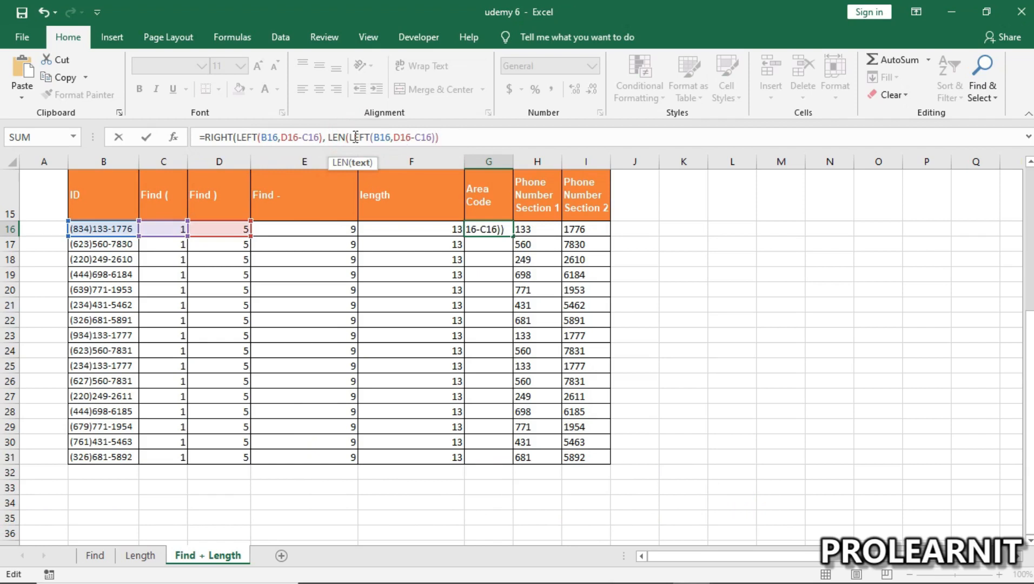
drag(351, 138, 432, 140)
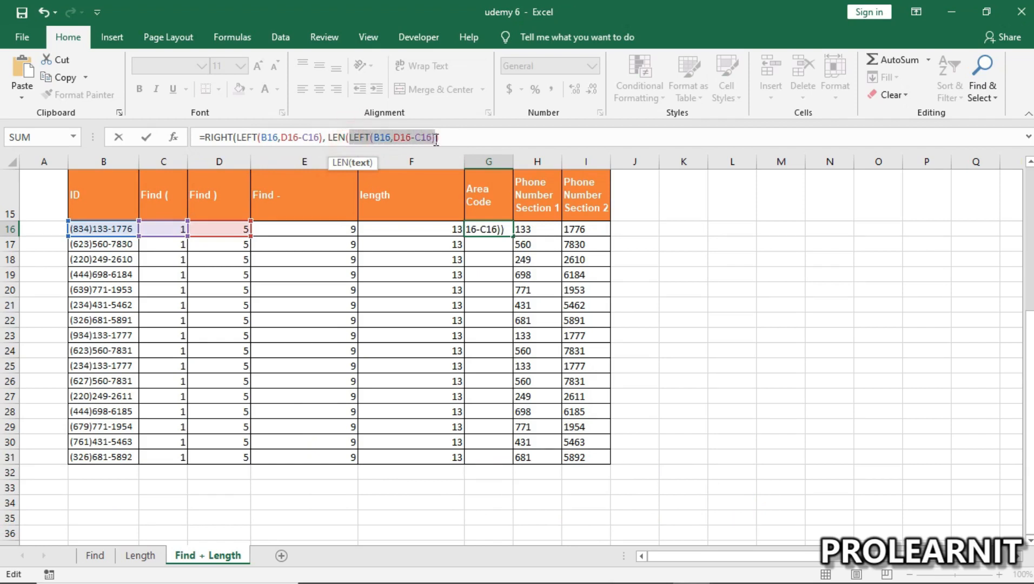
click(442, 139)
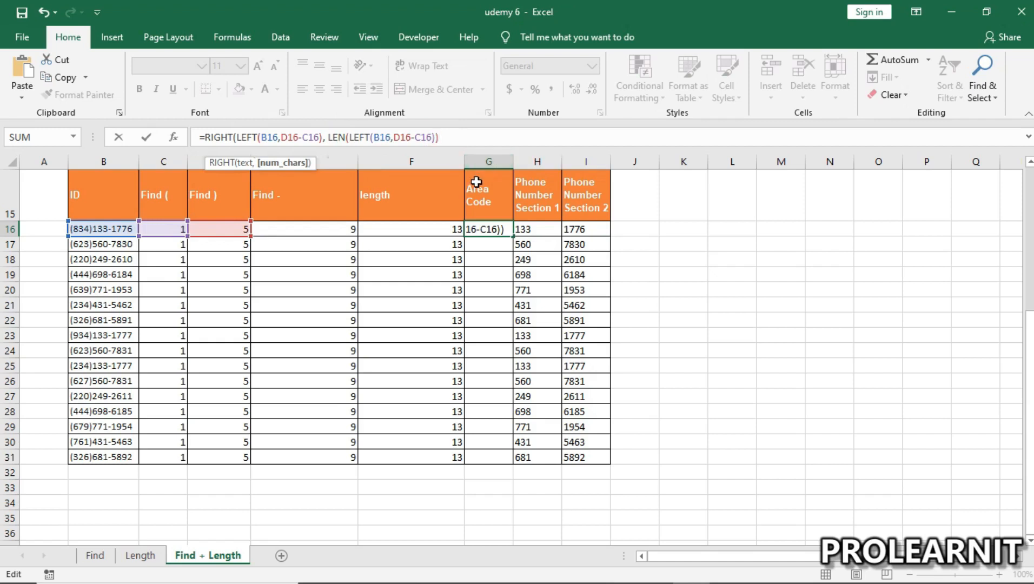
text(-)
click(176, 230)
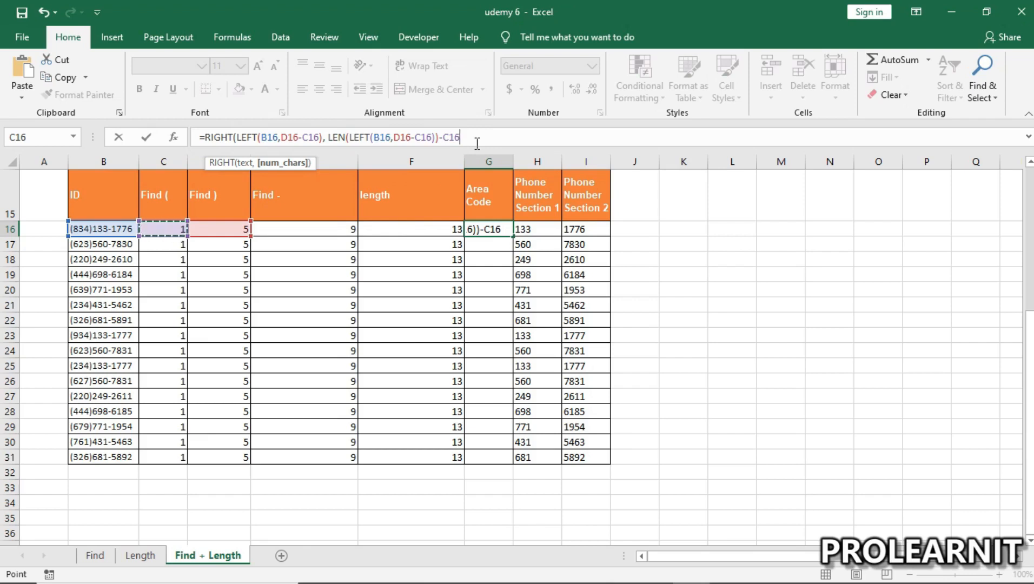
text())
key(Return)
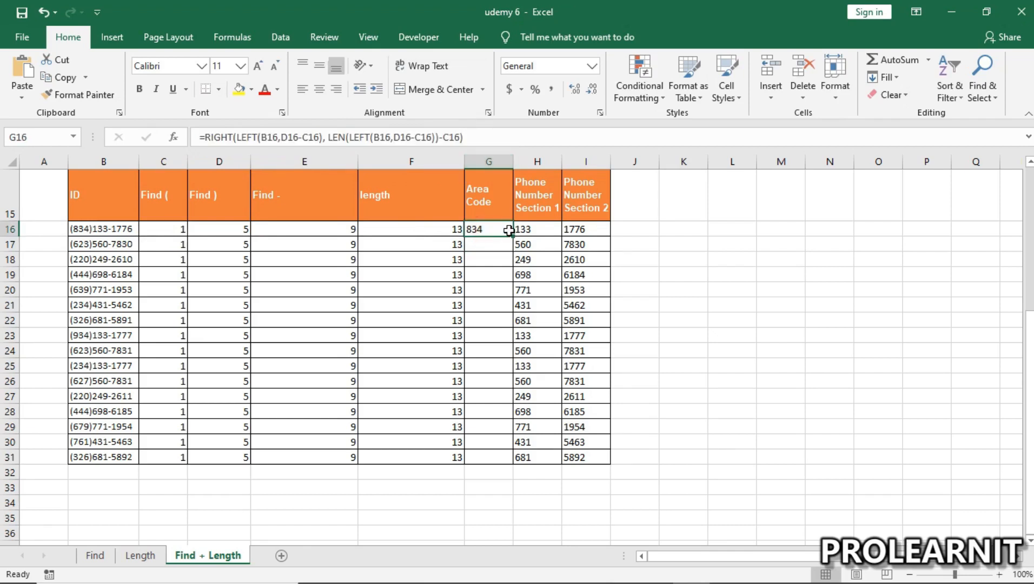
- Fill the Area Code formula from G16 down to G31 and spot-check the filled cells
drag(512, 236, 522, 458)
drag(485, 375, 483, 372)
drag(492, 257, 490, 244)
click(487, 226)
click(484, 365)
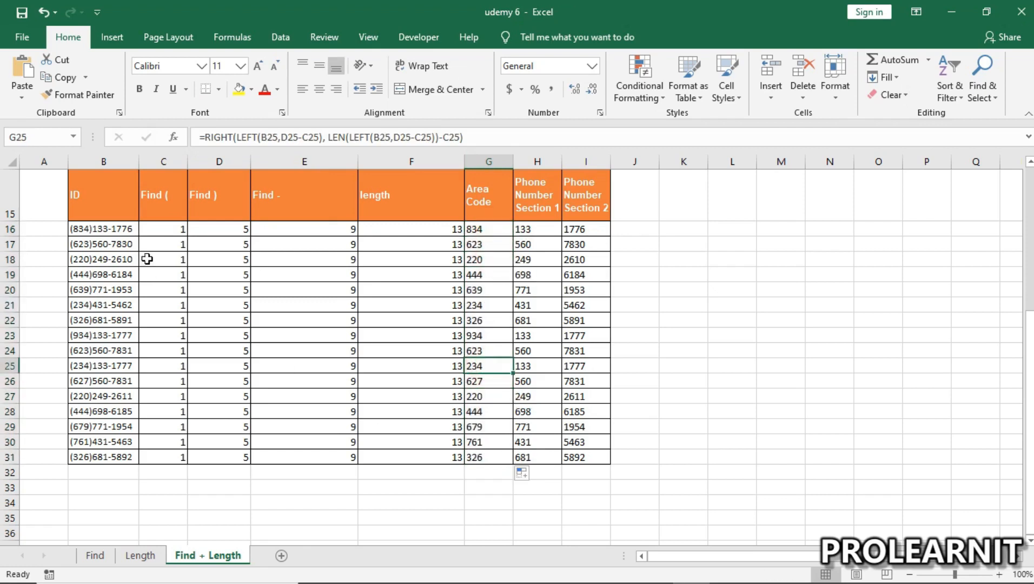
- Compare the IDs in column B with the helper values and the split results in rows 16 to 31
click(107, 232)
drag(490, 245, 605, 412)
click(447, 382)
drag(79, 232, 117, 457)
click(483, 230)
drag(514, 289, 595, 430)
drag(180, 234, 573, 454)
click(97, 246)
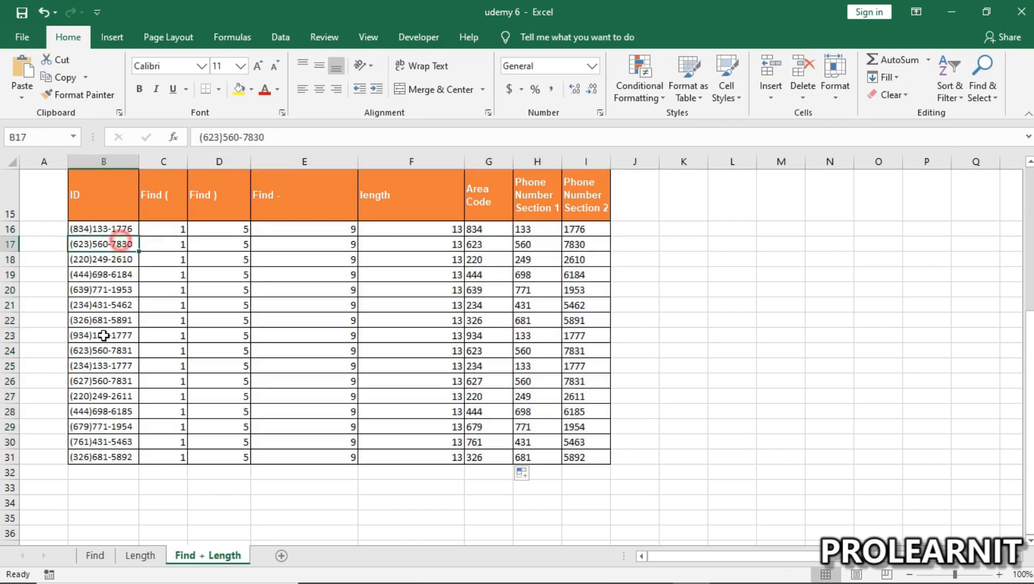
click(98, 380)
- Insert an extra 5 into the area code of the ID in B16 and check how the helper values and split columns respond
double_click(86, 228)
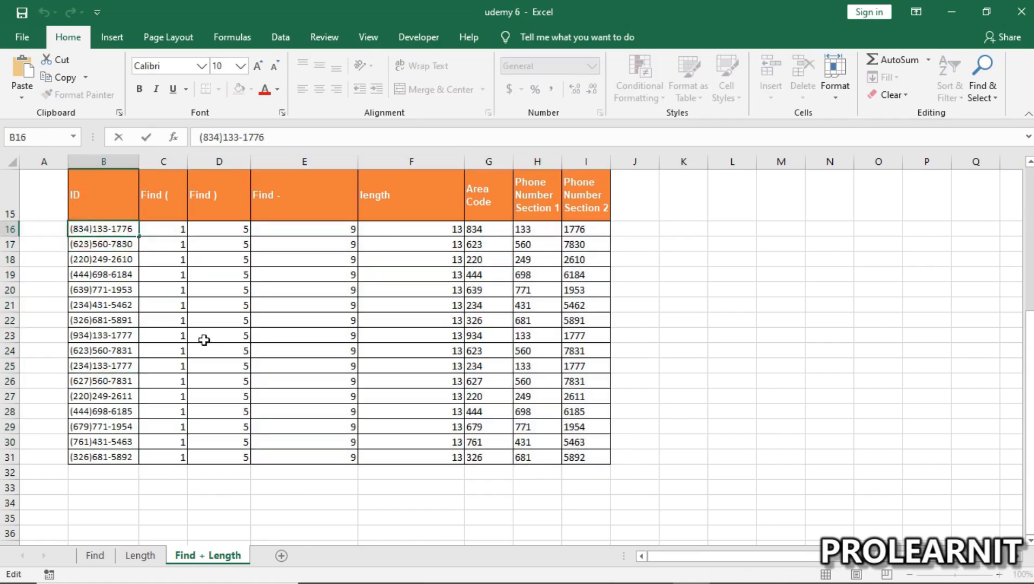
text(5)
click(266, 353)
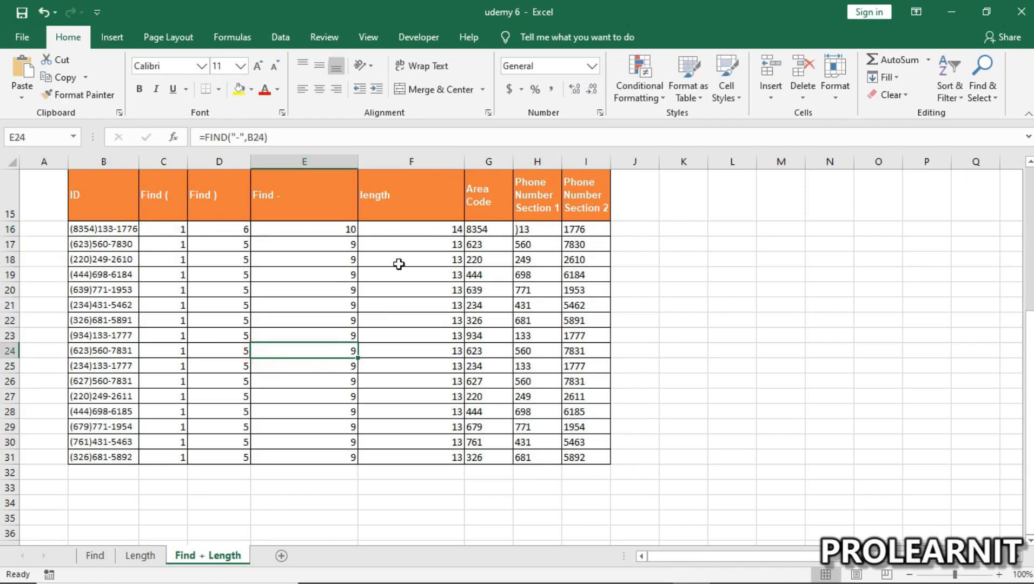
click(337, 231)
click(423, 235)
drag(511, 234, 566, 274)
click(560, 386)
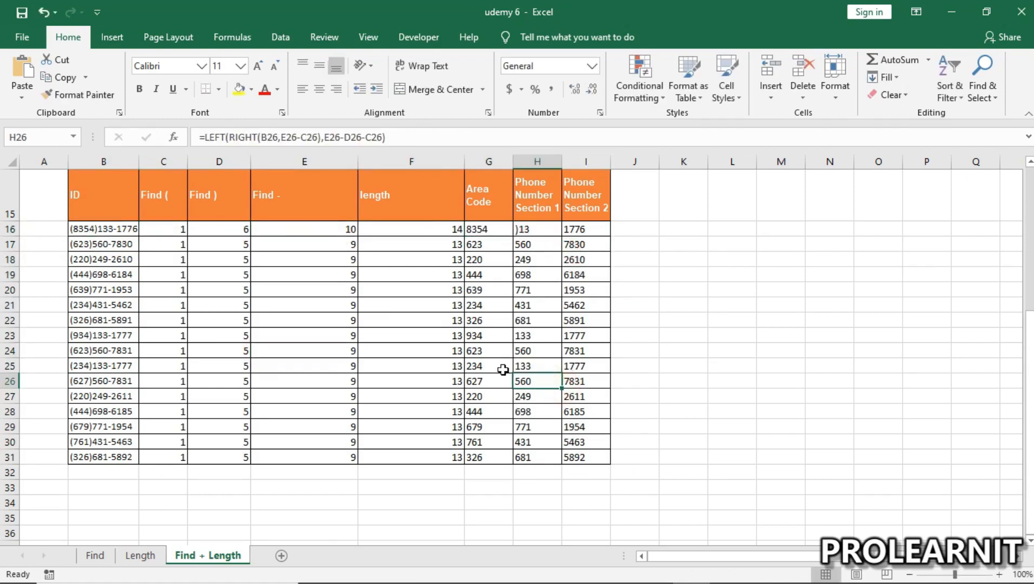
click(446, 225)
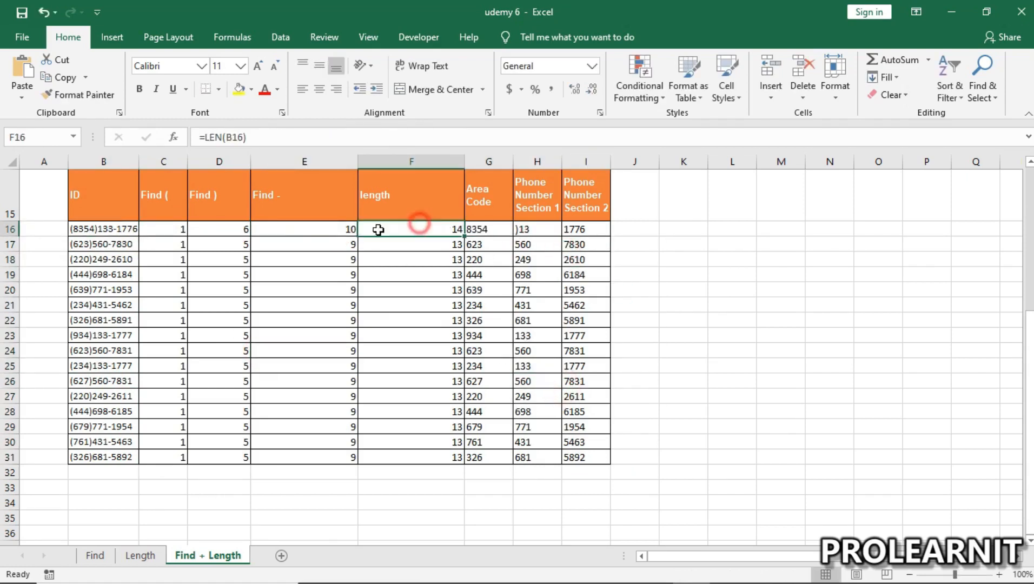
- Delete the extra 5 from the ID in B16 and review the Area Code, Section 1 and Section 2 columns
double_click(87, 226)
key(BackSpace)
click(130, 289)
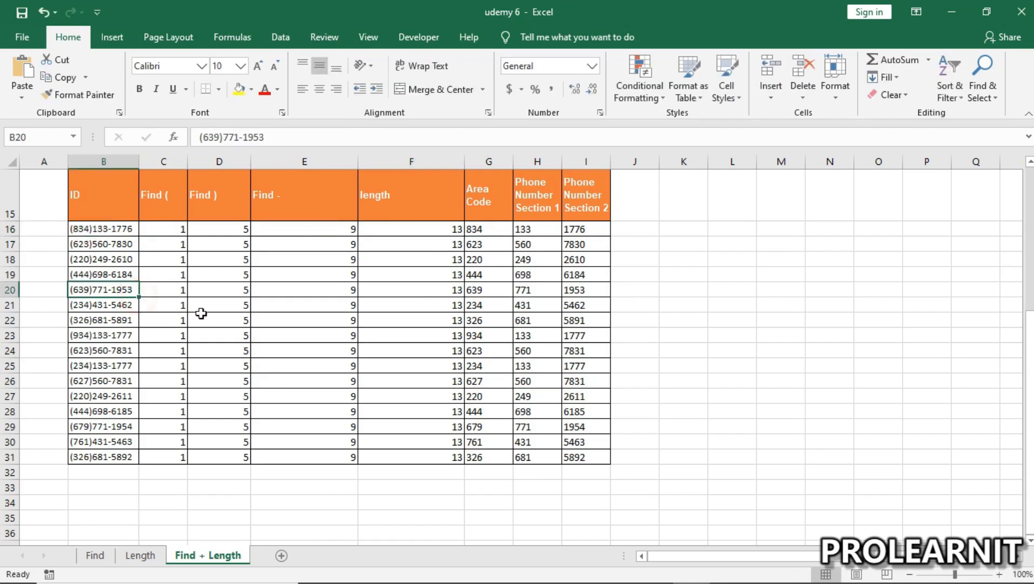
click(313, 324)
click(453, 303)
click(526, 307)
drag(475, 237, 489, 473)
drag(549, 208, 537, 474)
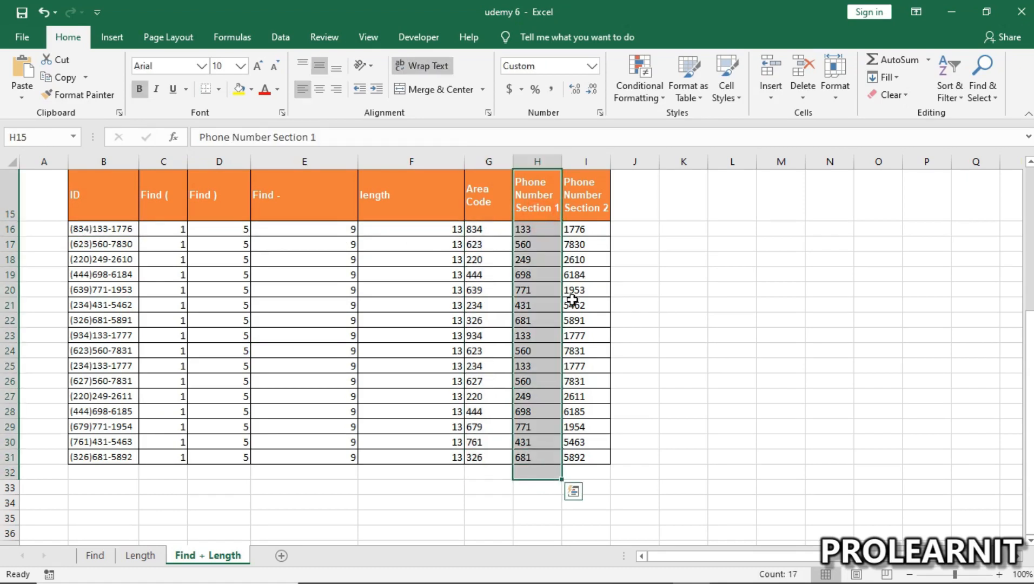
drag(582, 189, 588, 436)
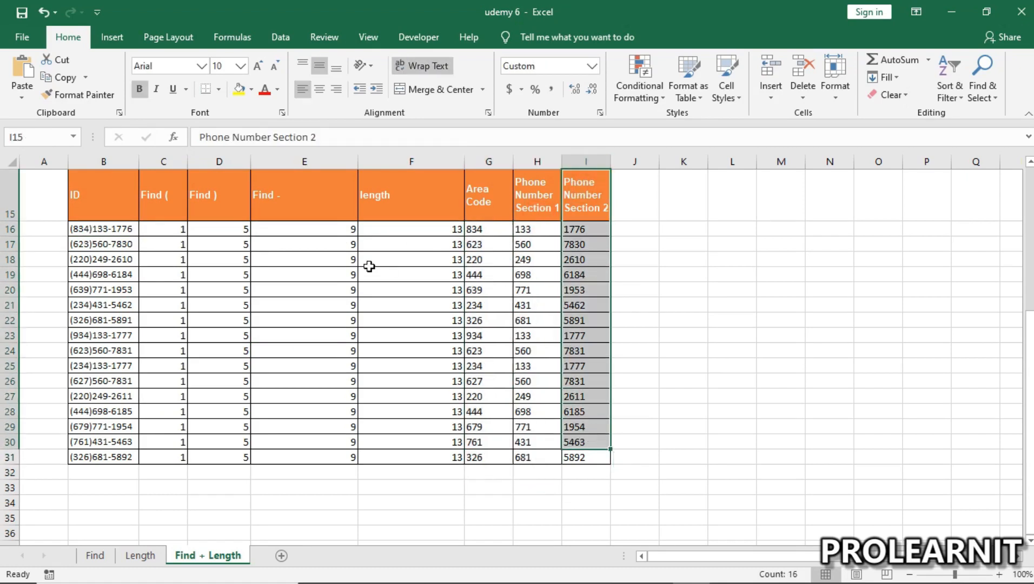
- Insert an extra 4 into the section 1 digits of the ID in B16 to test the split formulas
double_click(105, 230)
text(4)
click(321, 287)
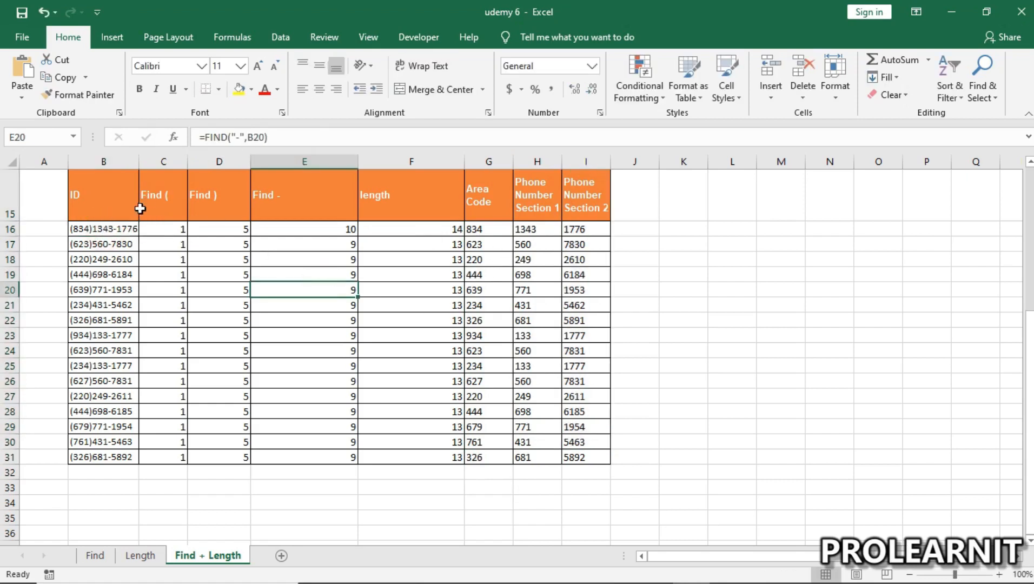
- Remove the extra 4 from the section 1 digits of the ID in B16
double_click(109, 231)
key(BackSpace)
click(370, 301)
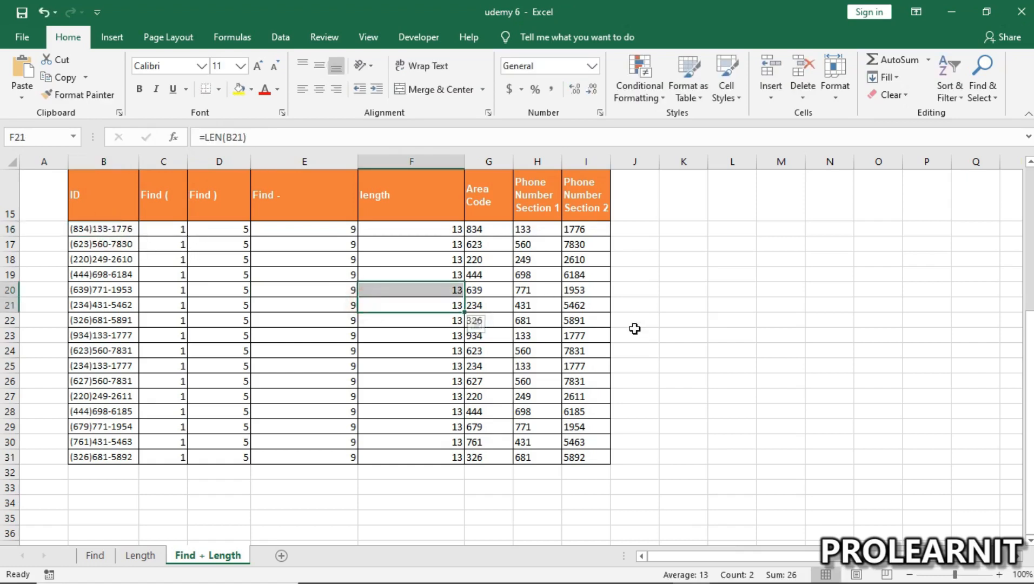
click(593, 384)
click(269, 448)
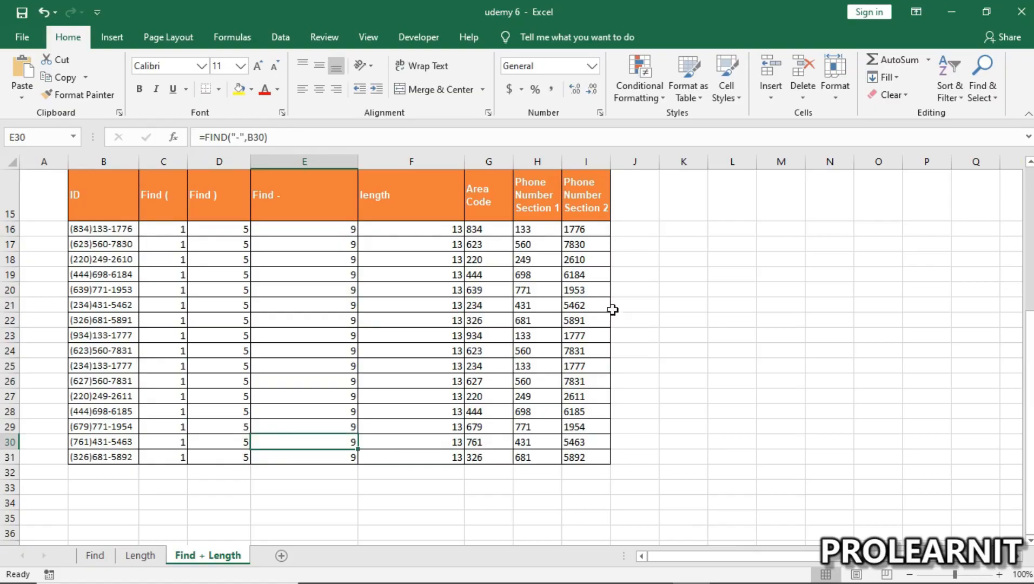